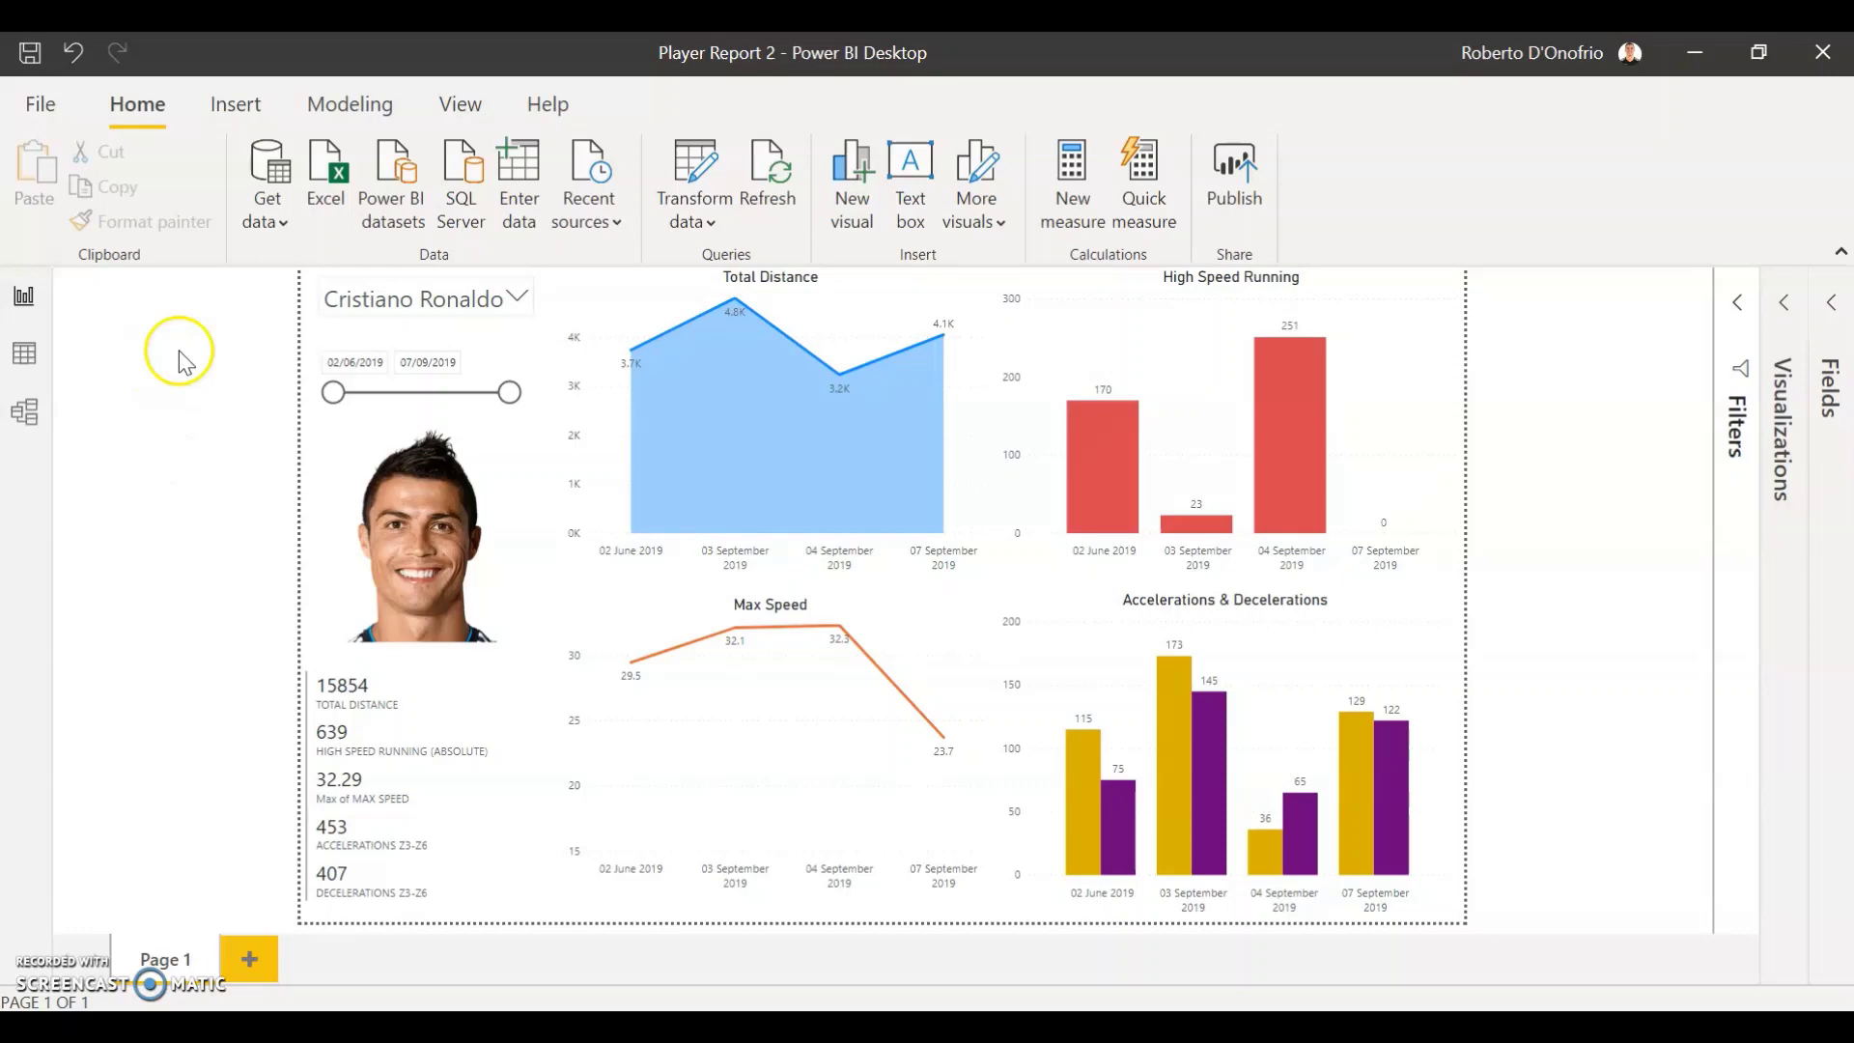
# - Filter the player slicer to the second, then third player, and switch to Player Image Data
pyautogui.click(373, 301)
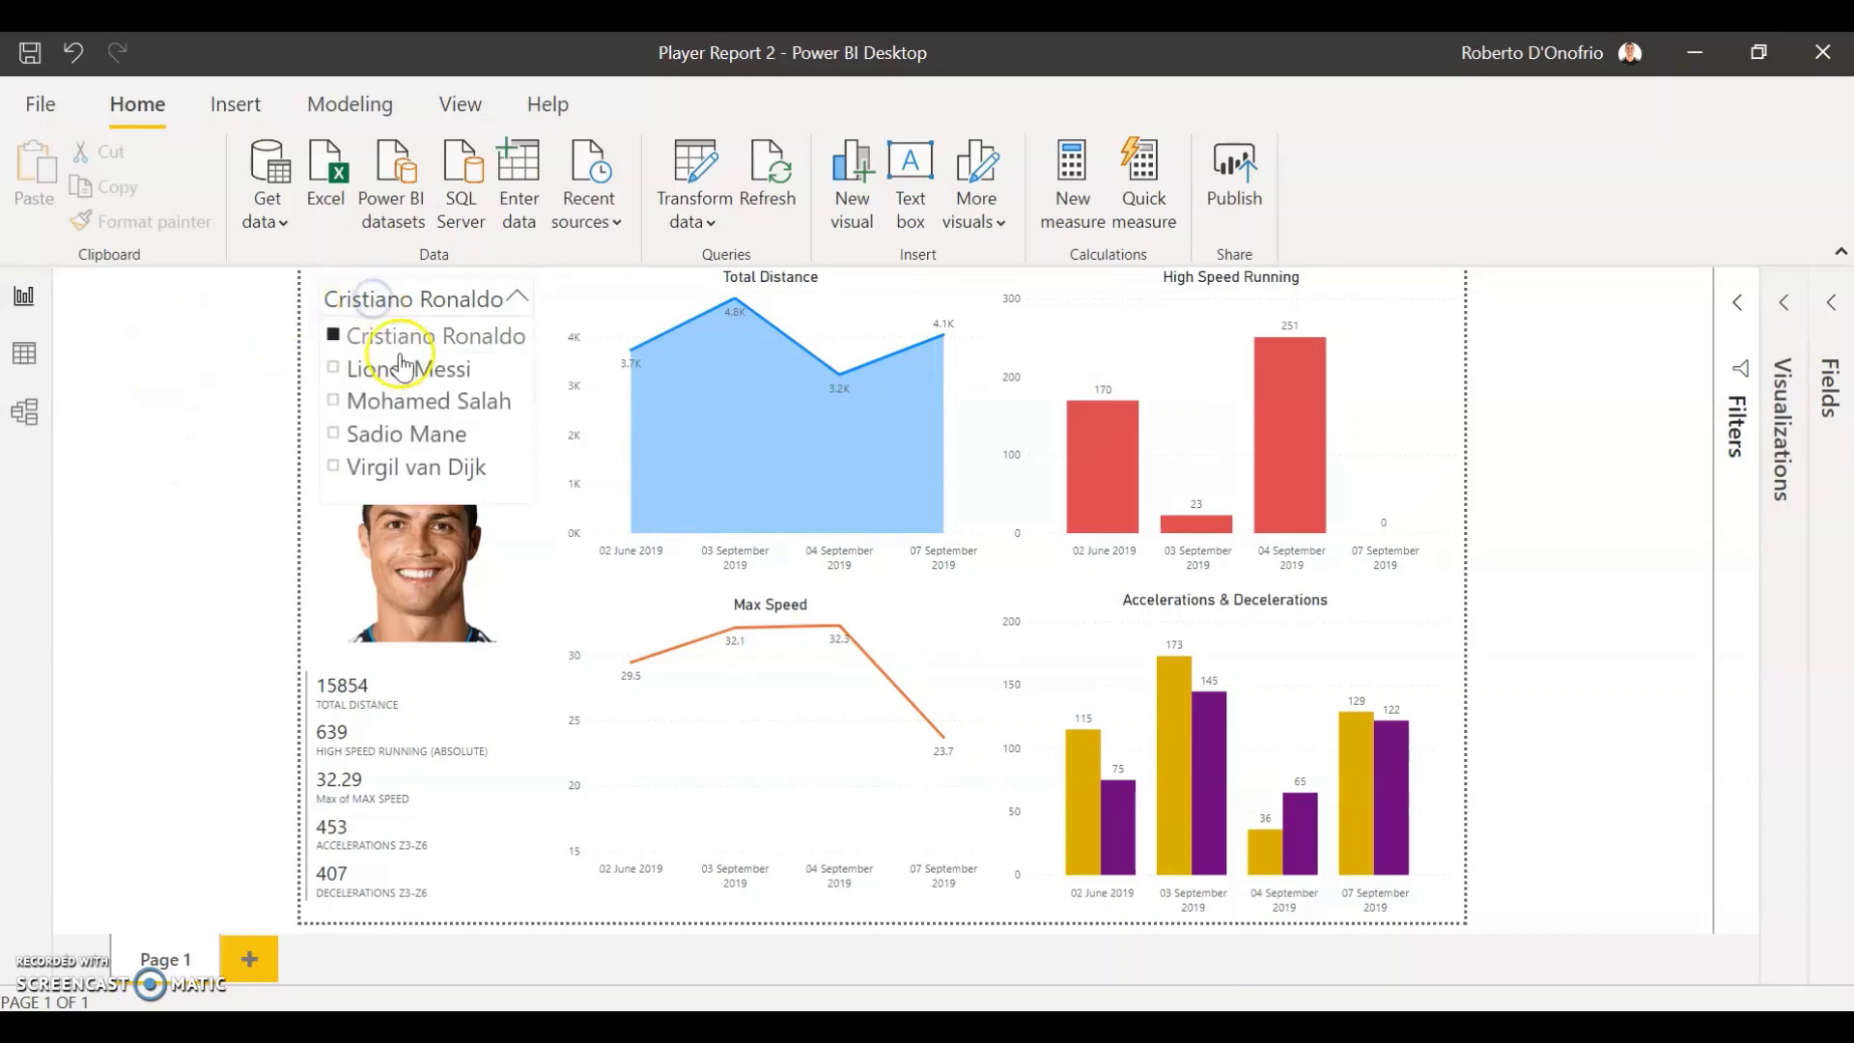
pyautogui.click(408, 369)
pyautogui.click(248, 323)
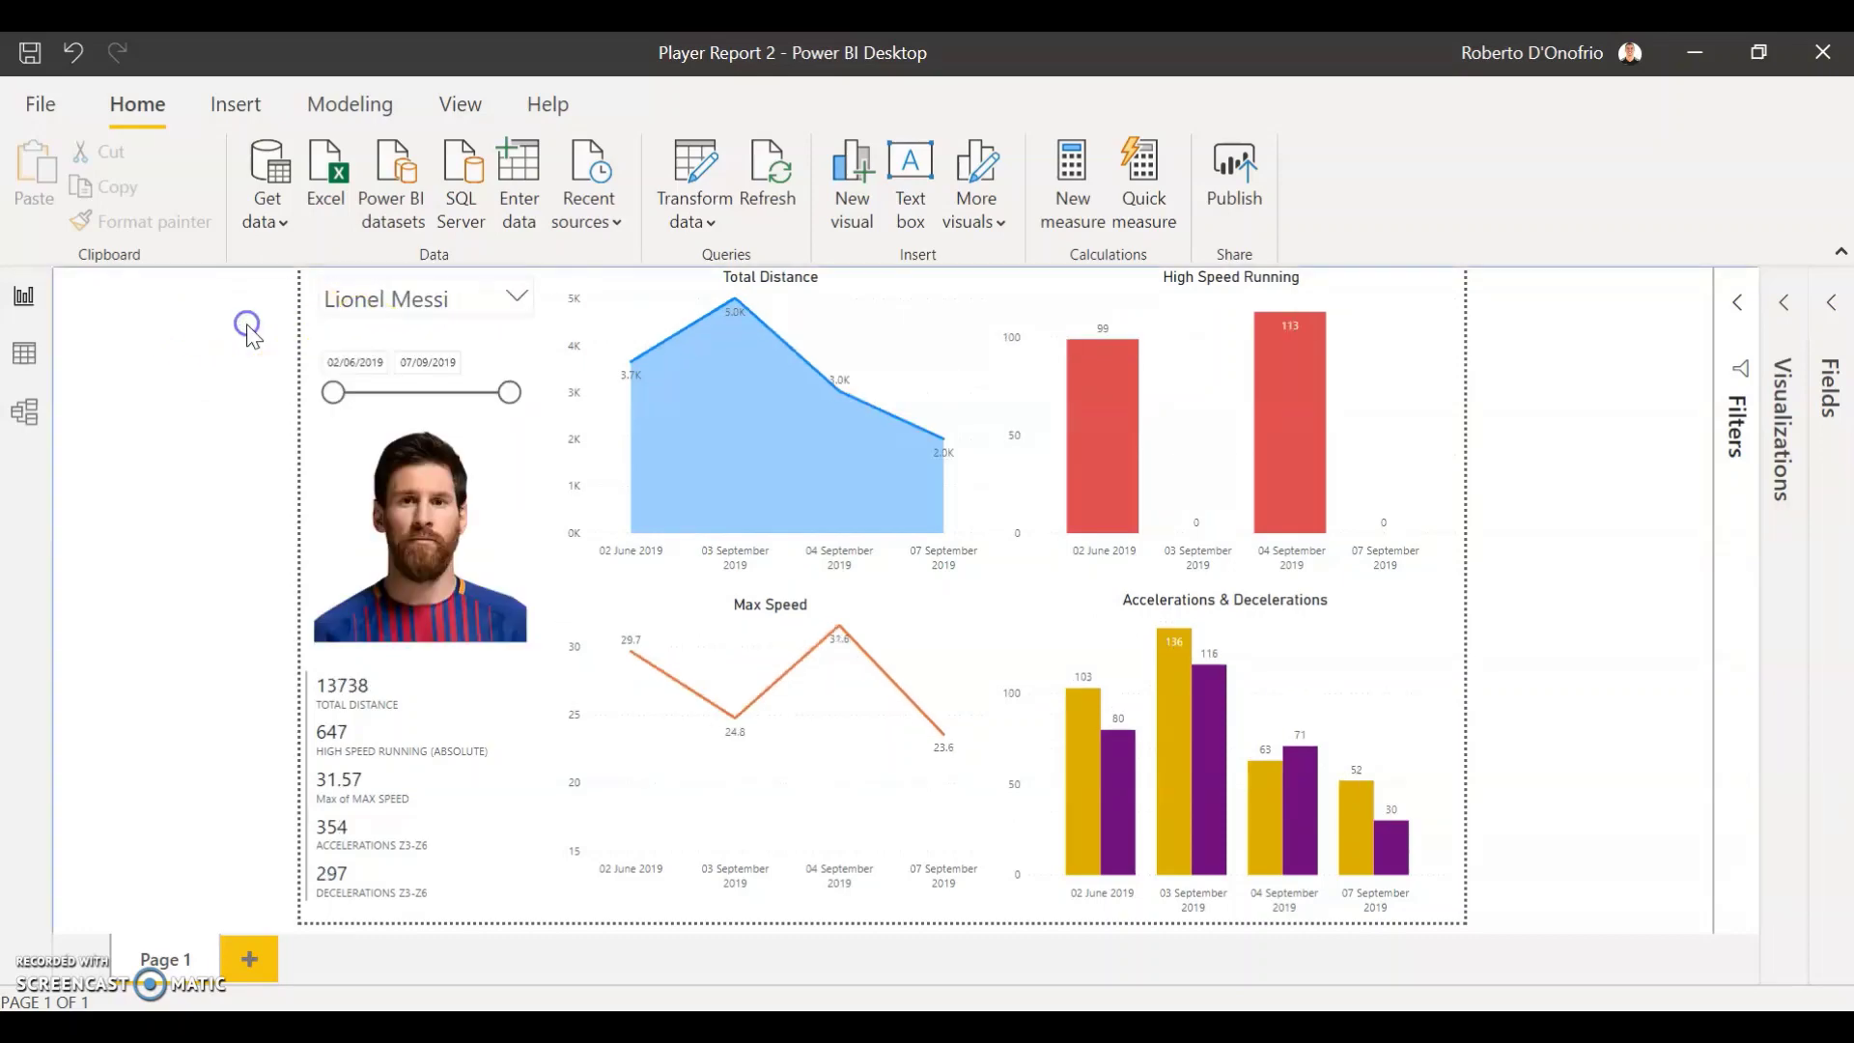
pyautogui.click(422, 303)
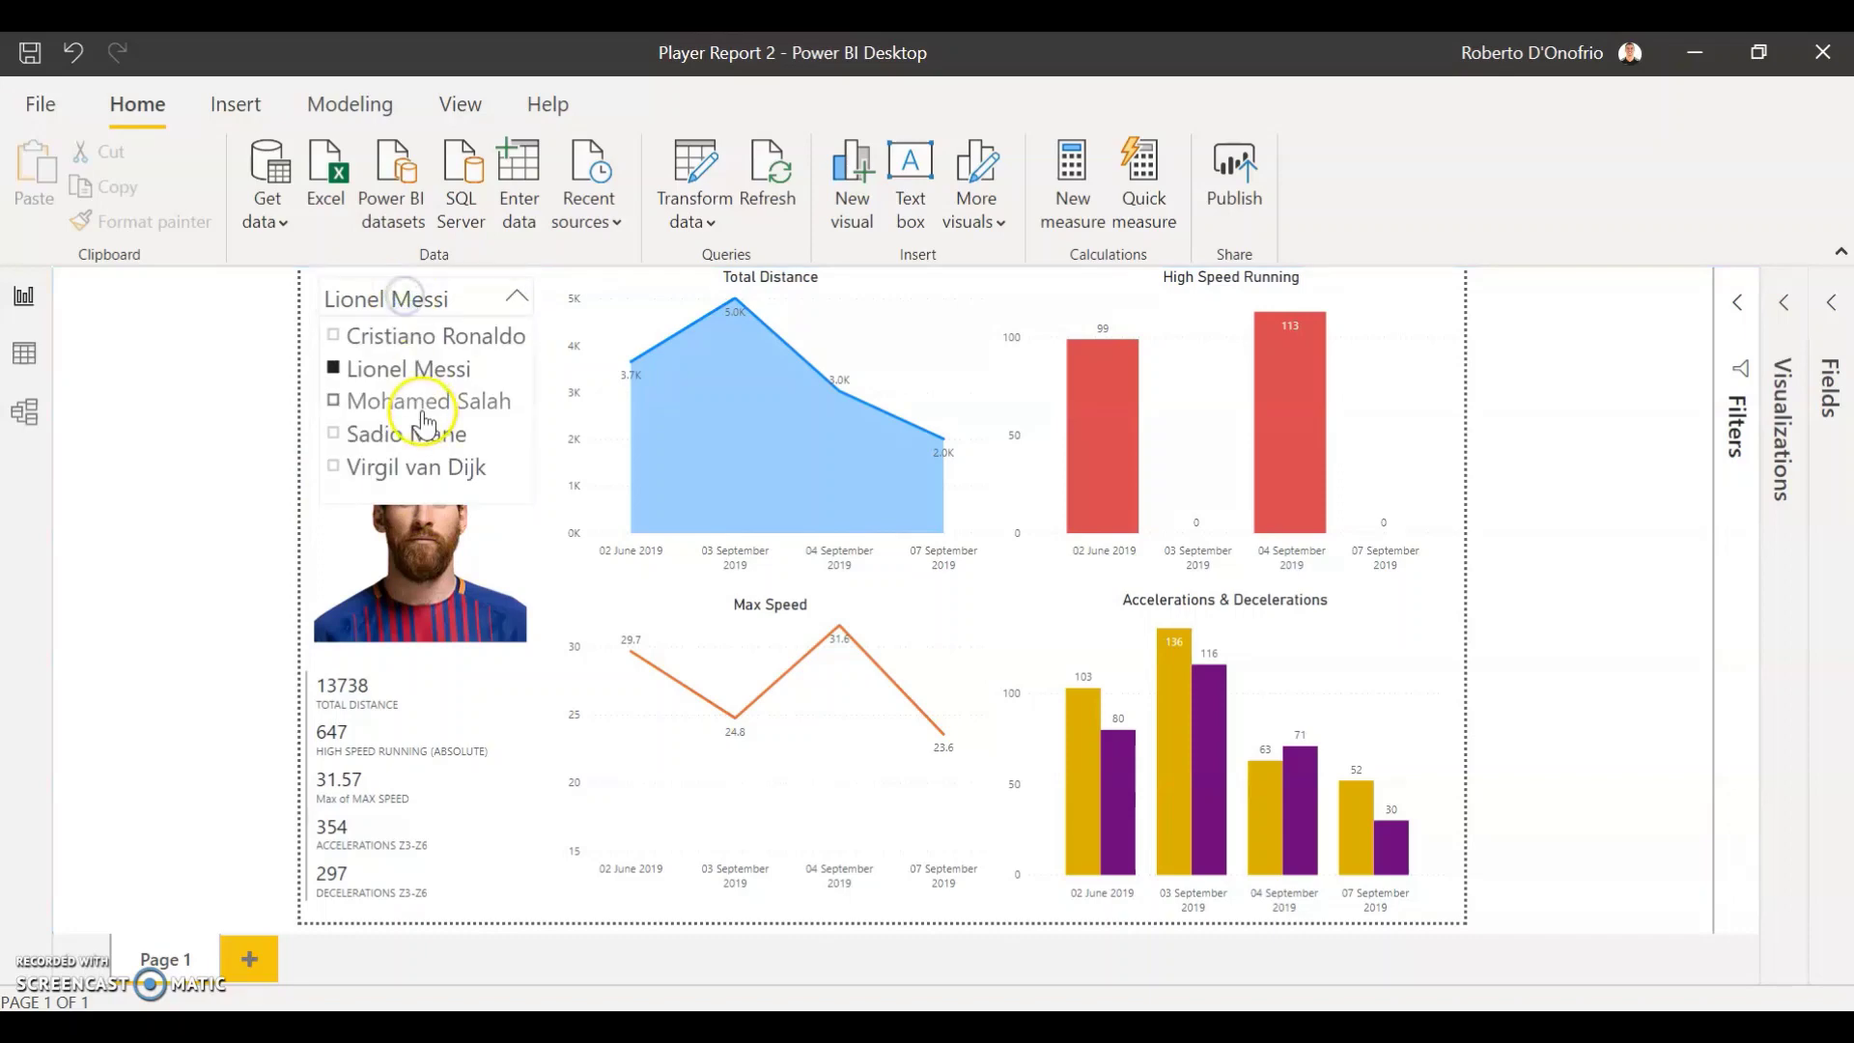
pyautogui.click(420, 401)
pyautogui.click(405, 297)
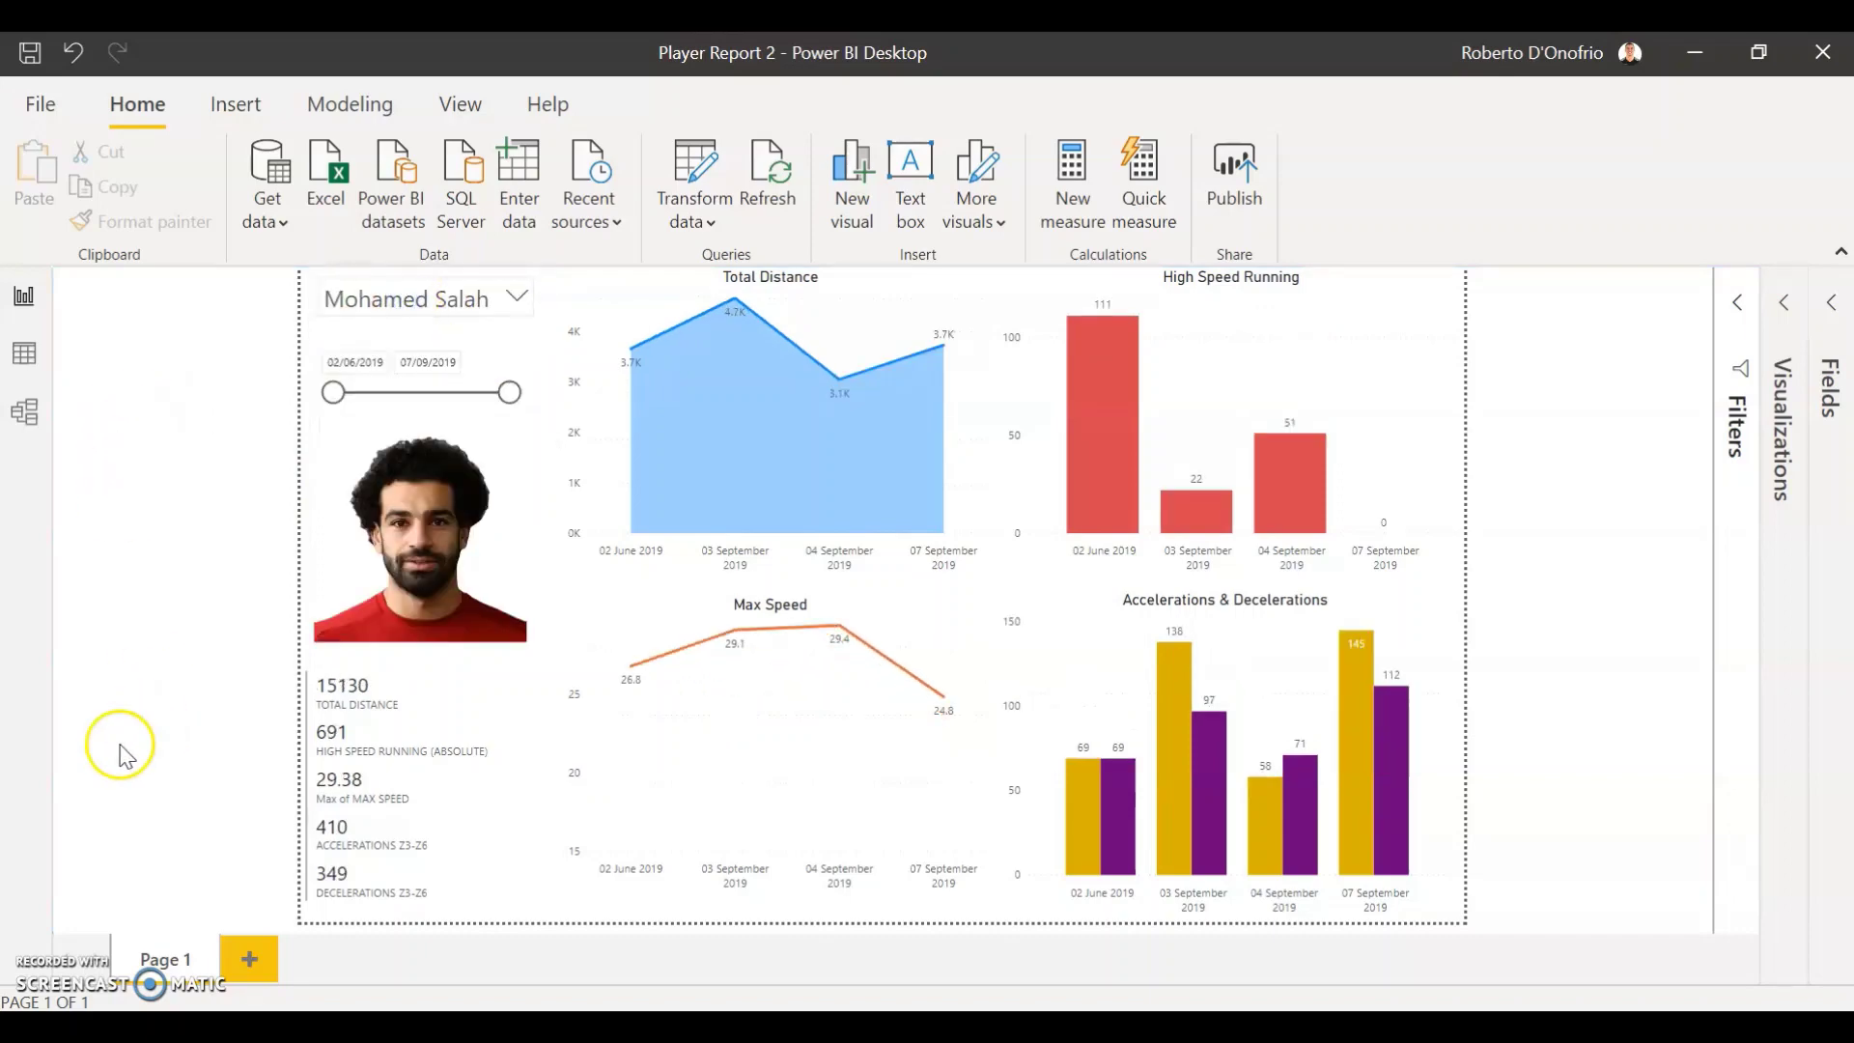
pyautogui.click(221, 748)
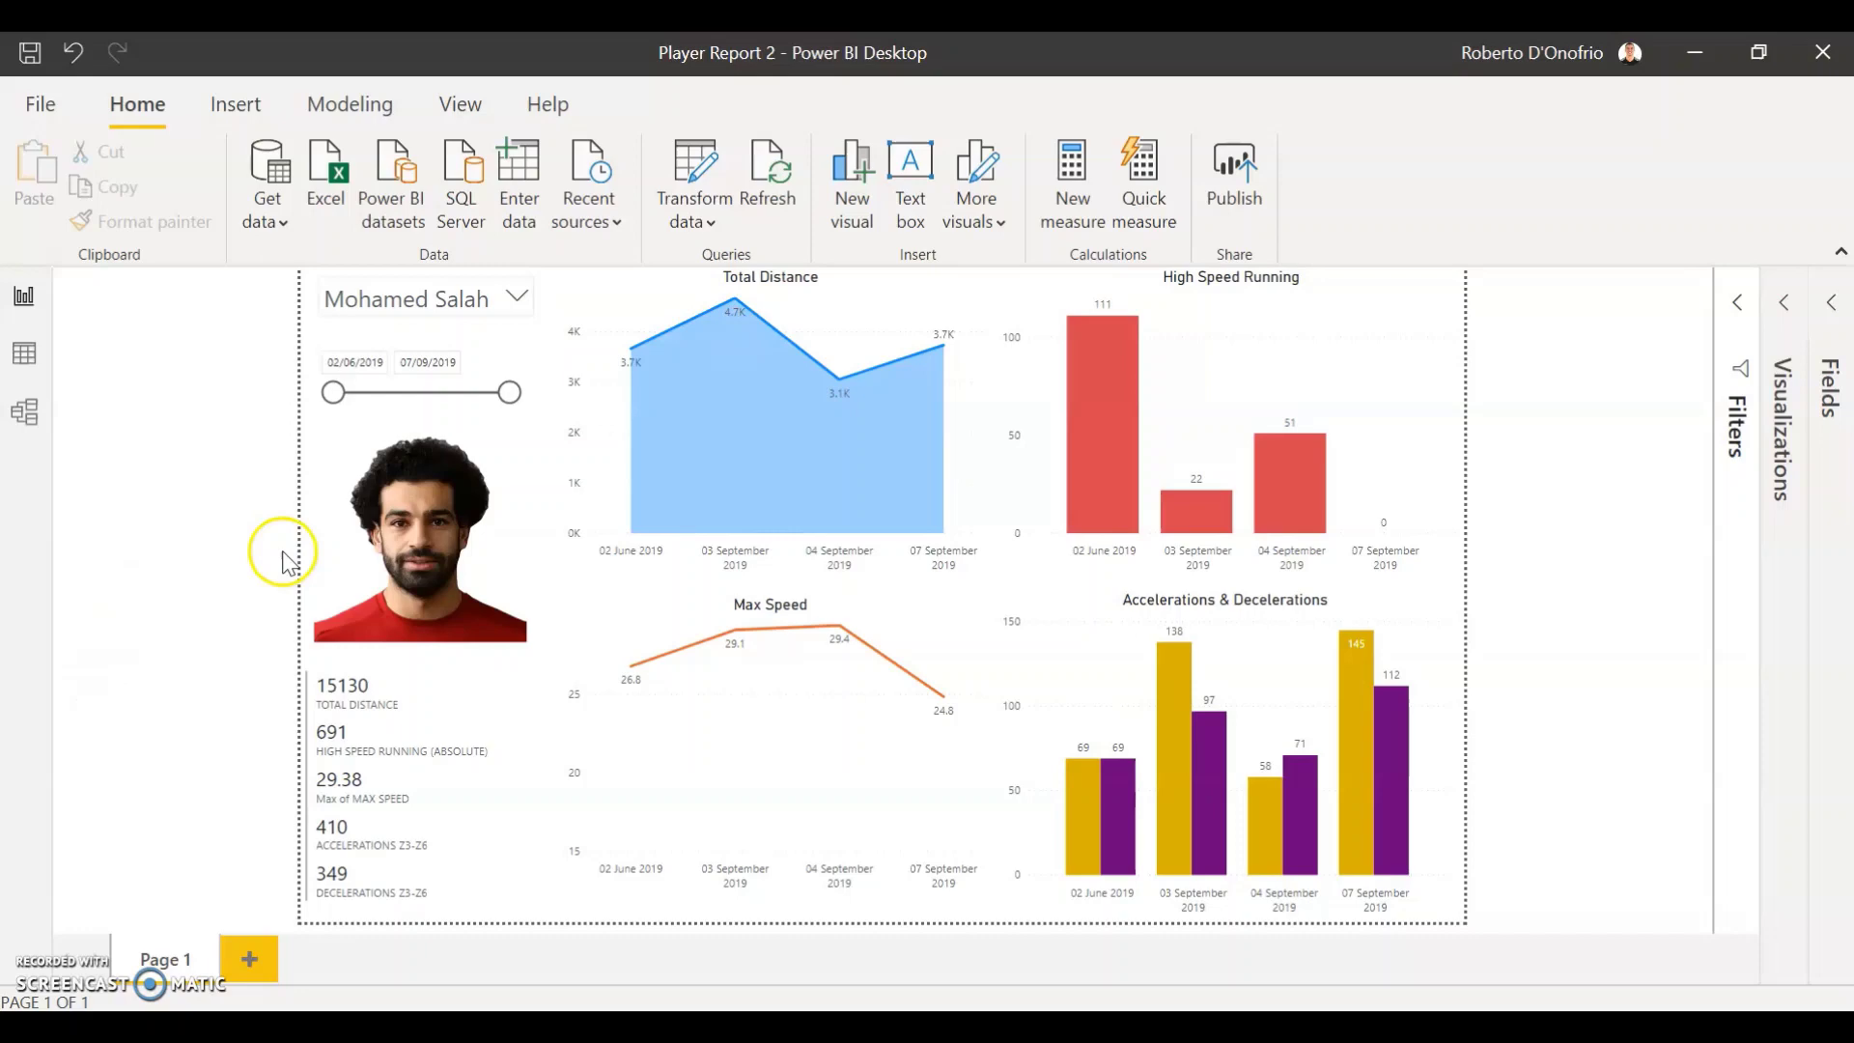
pyautogui.moveTo(329, 508)
pyautogui.hotkey('alt', 'Tab')
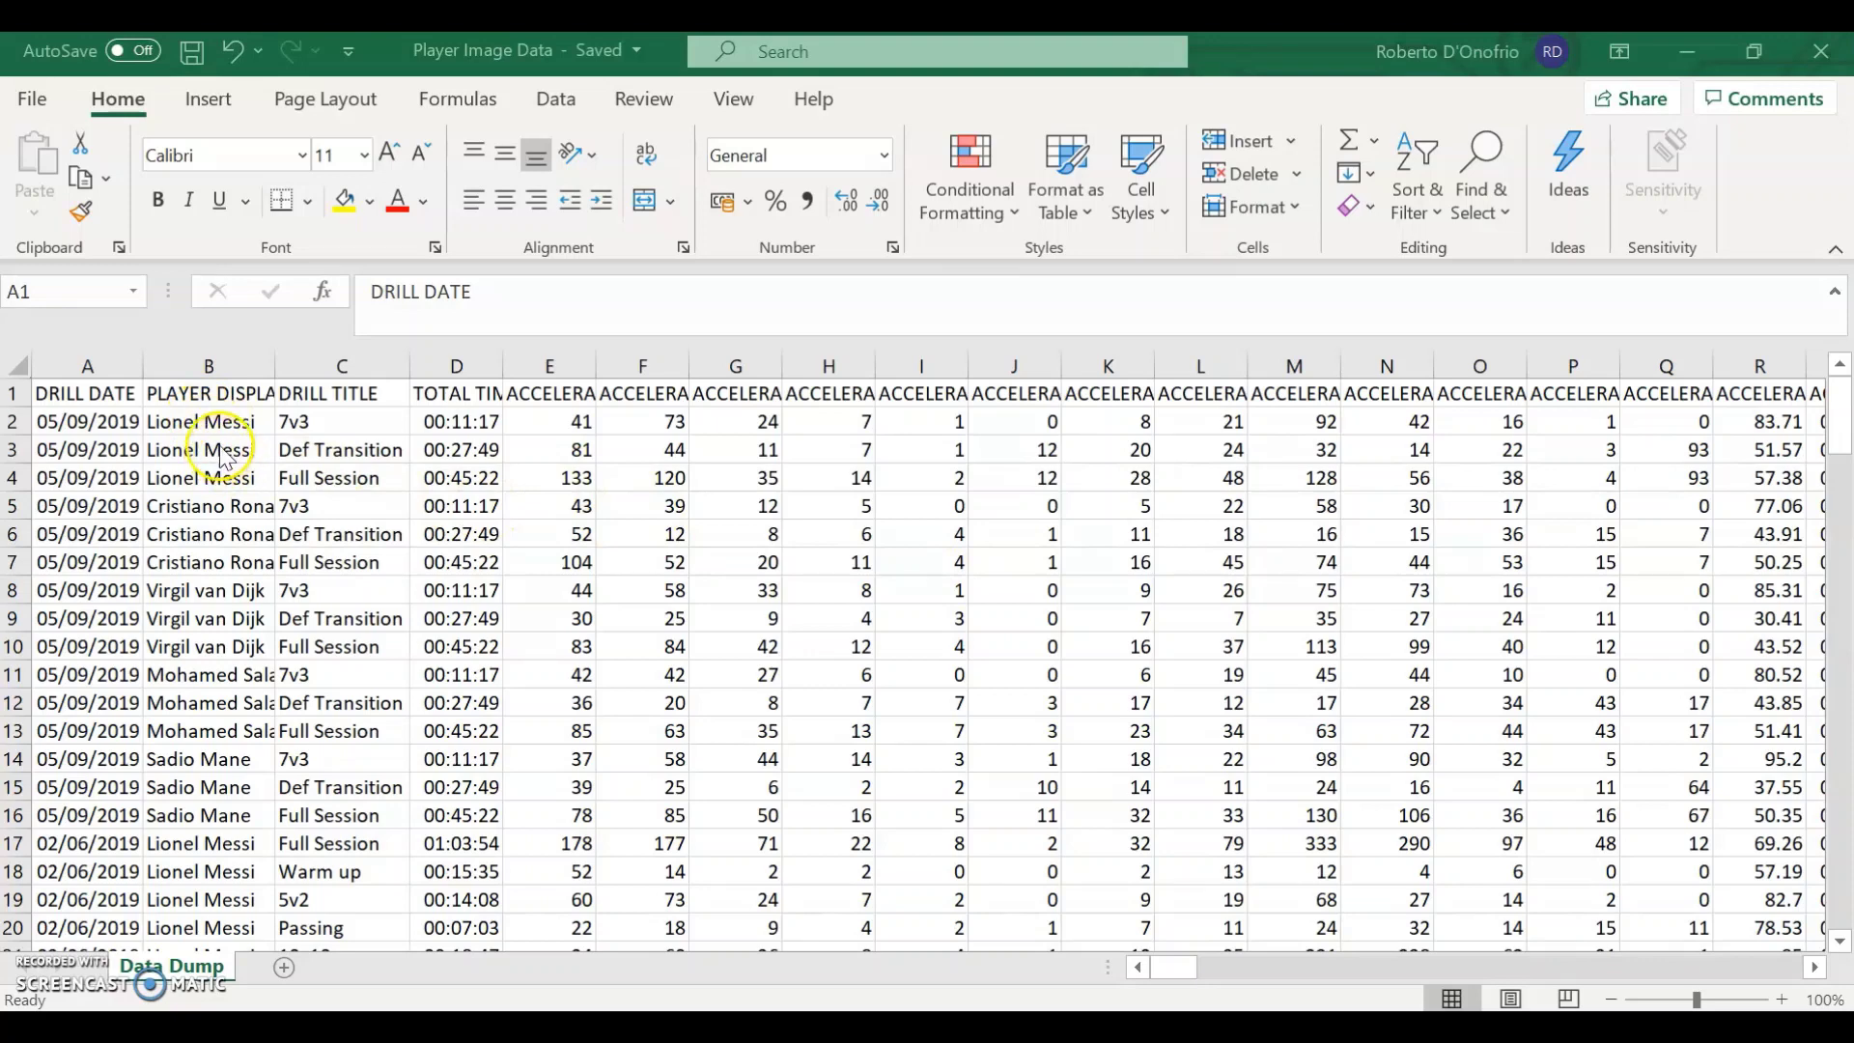
pyautogui.moveTo(205, 425); pyautogui.dragTo(199, 737)
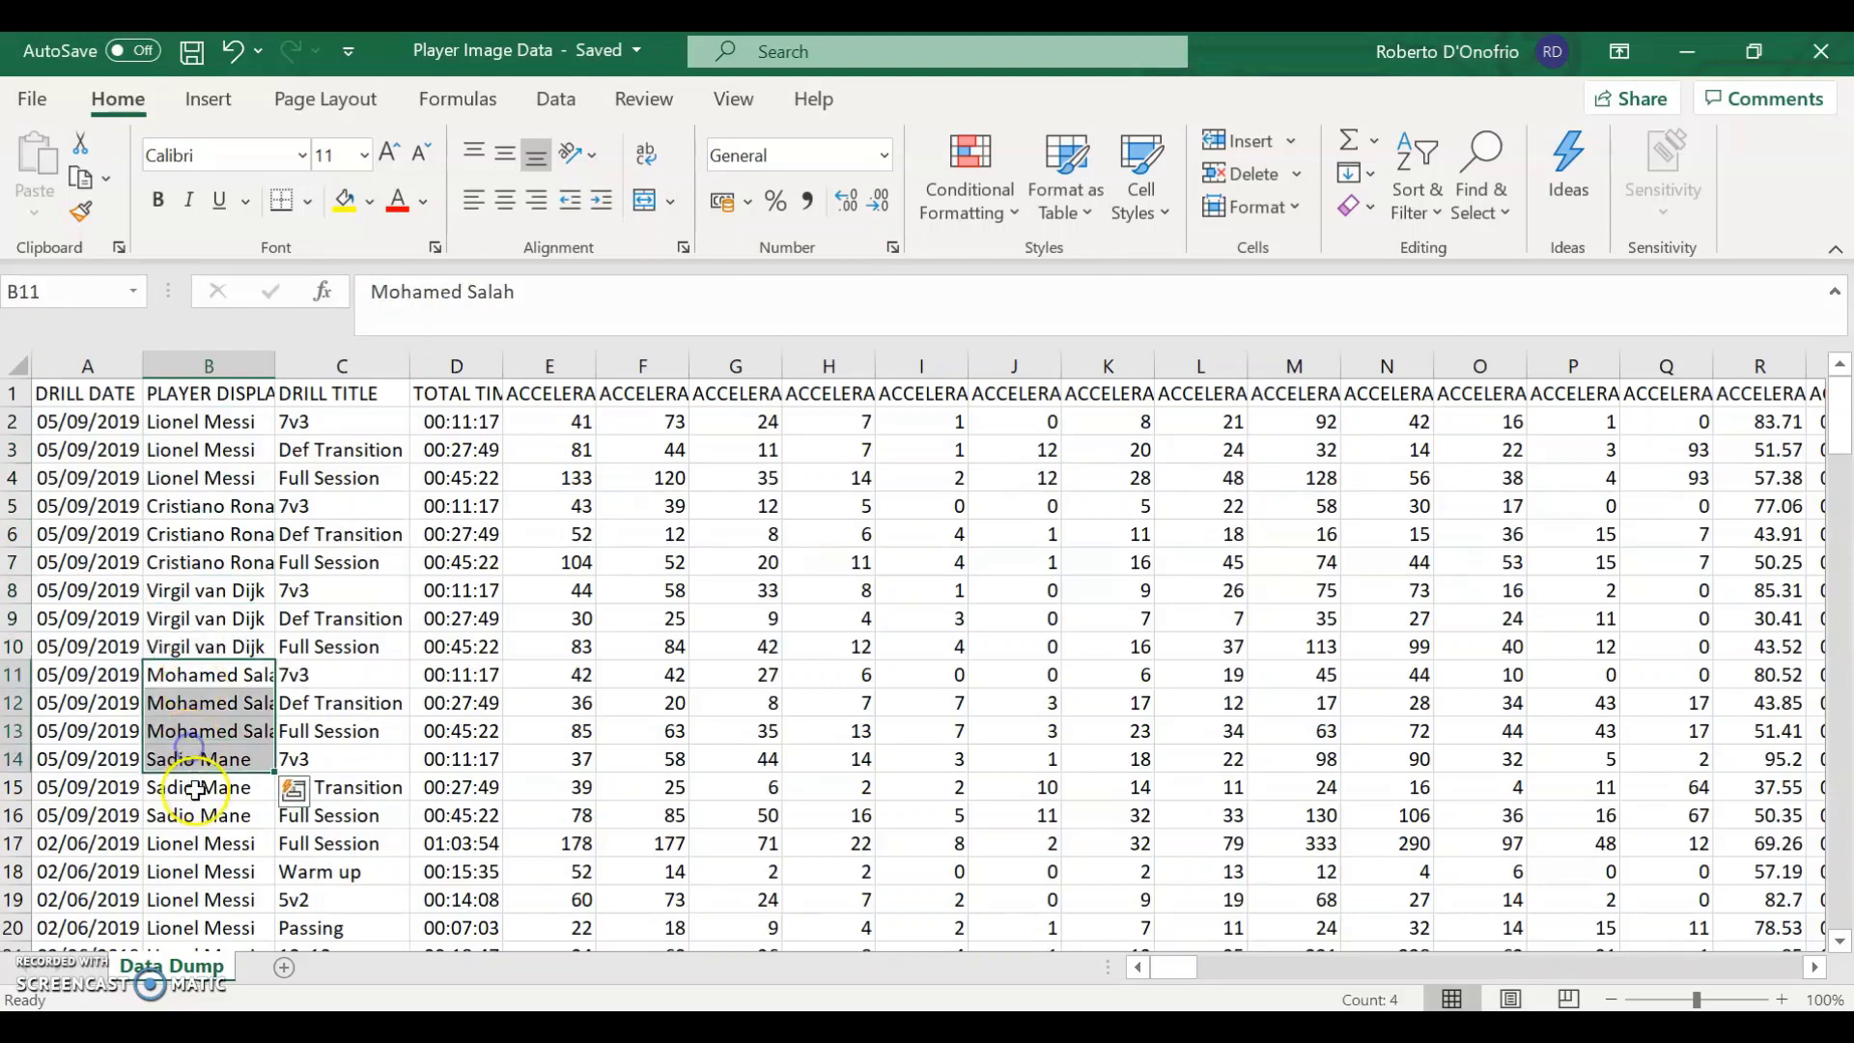
pyautogui.moveTo(203, 816); pyautogui.dragTo(206, 758)
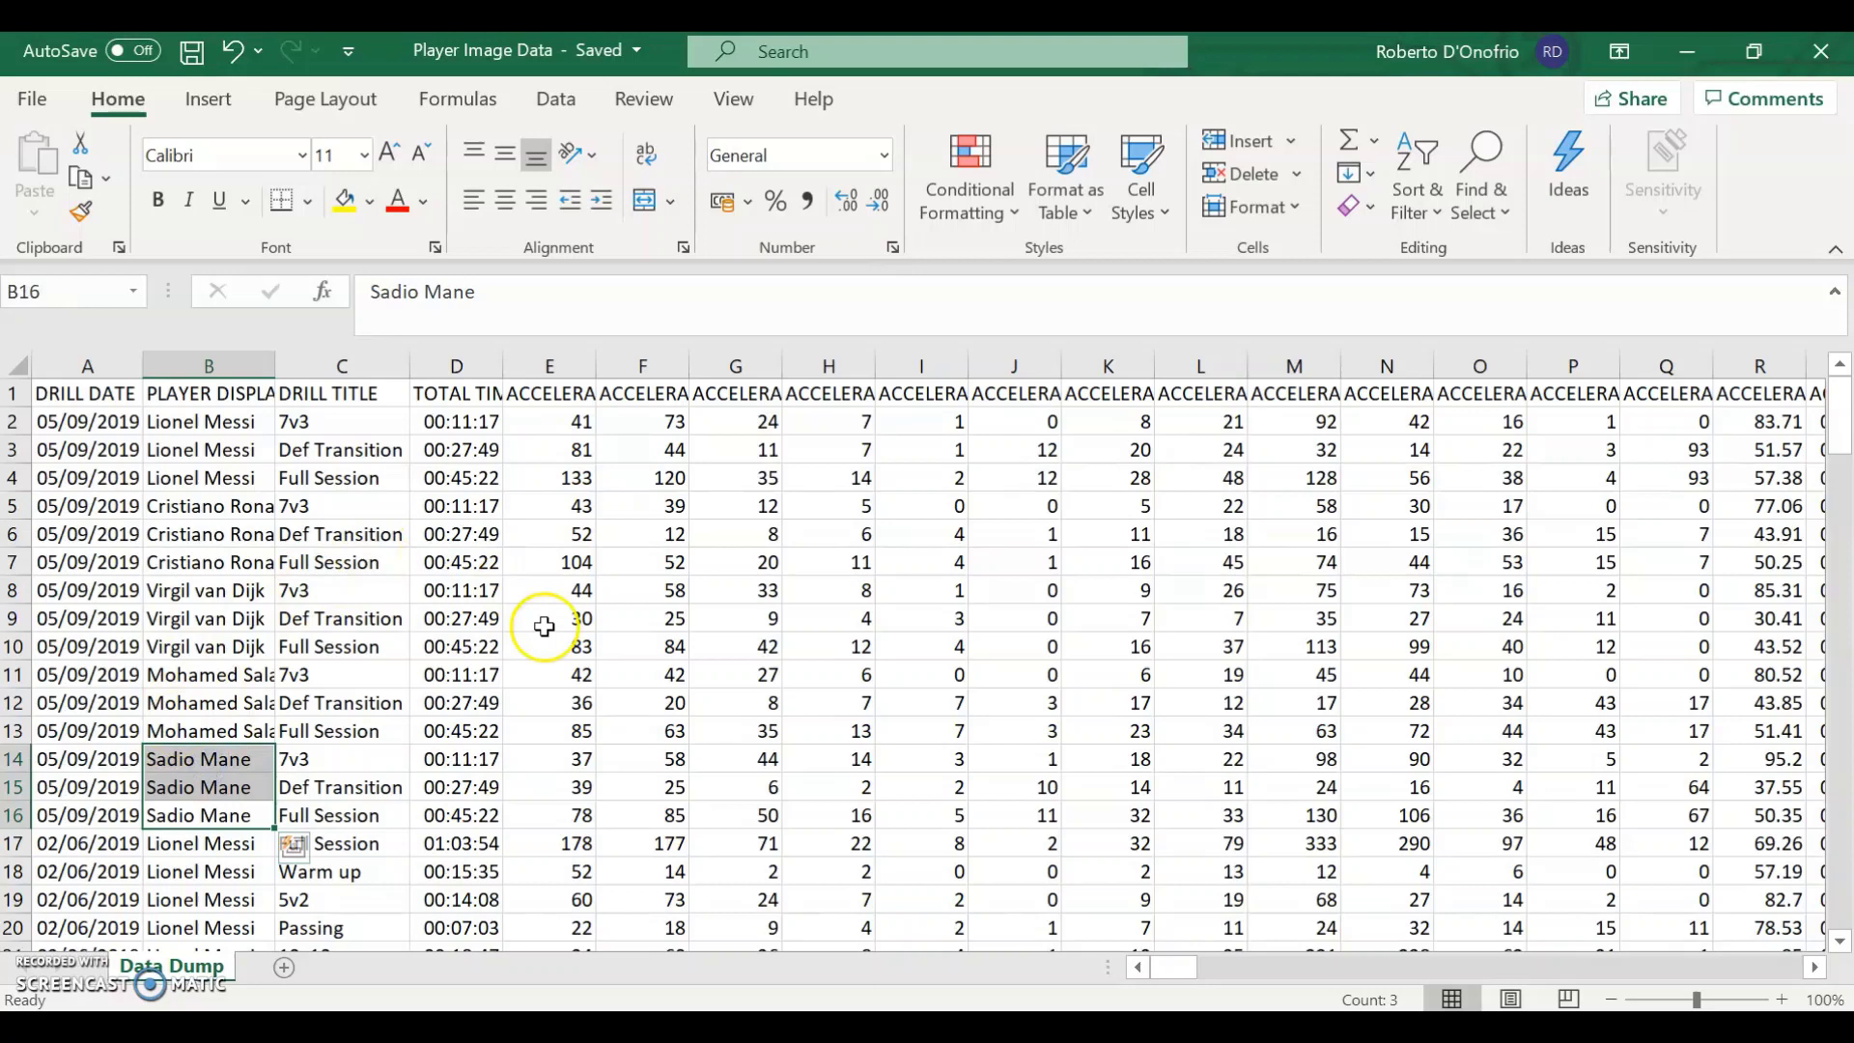
pyautogui.click(74, 391)
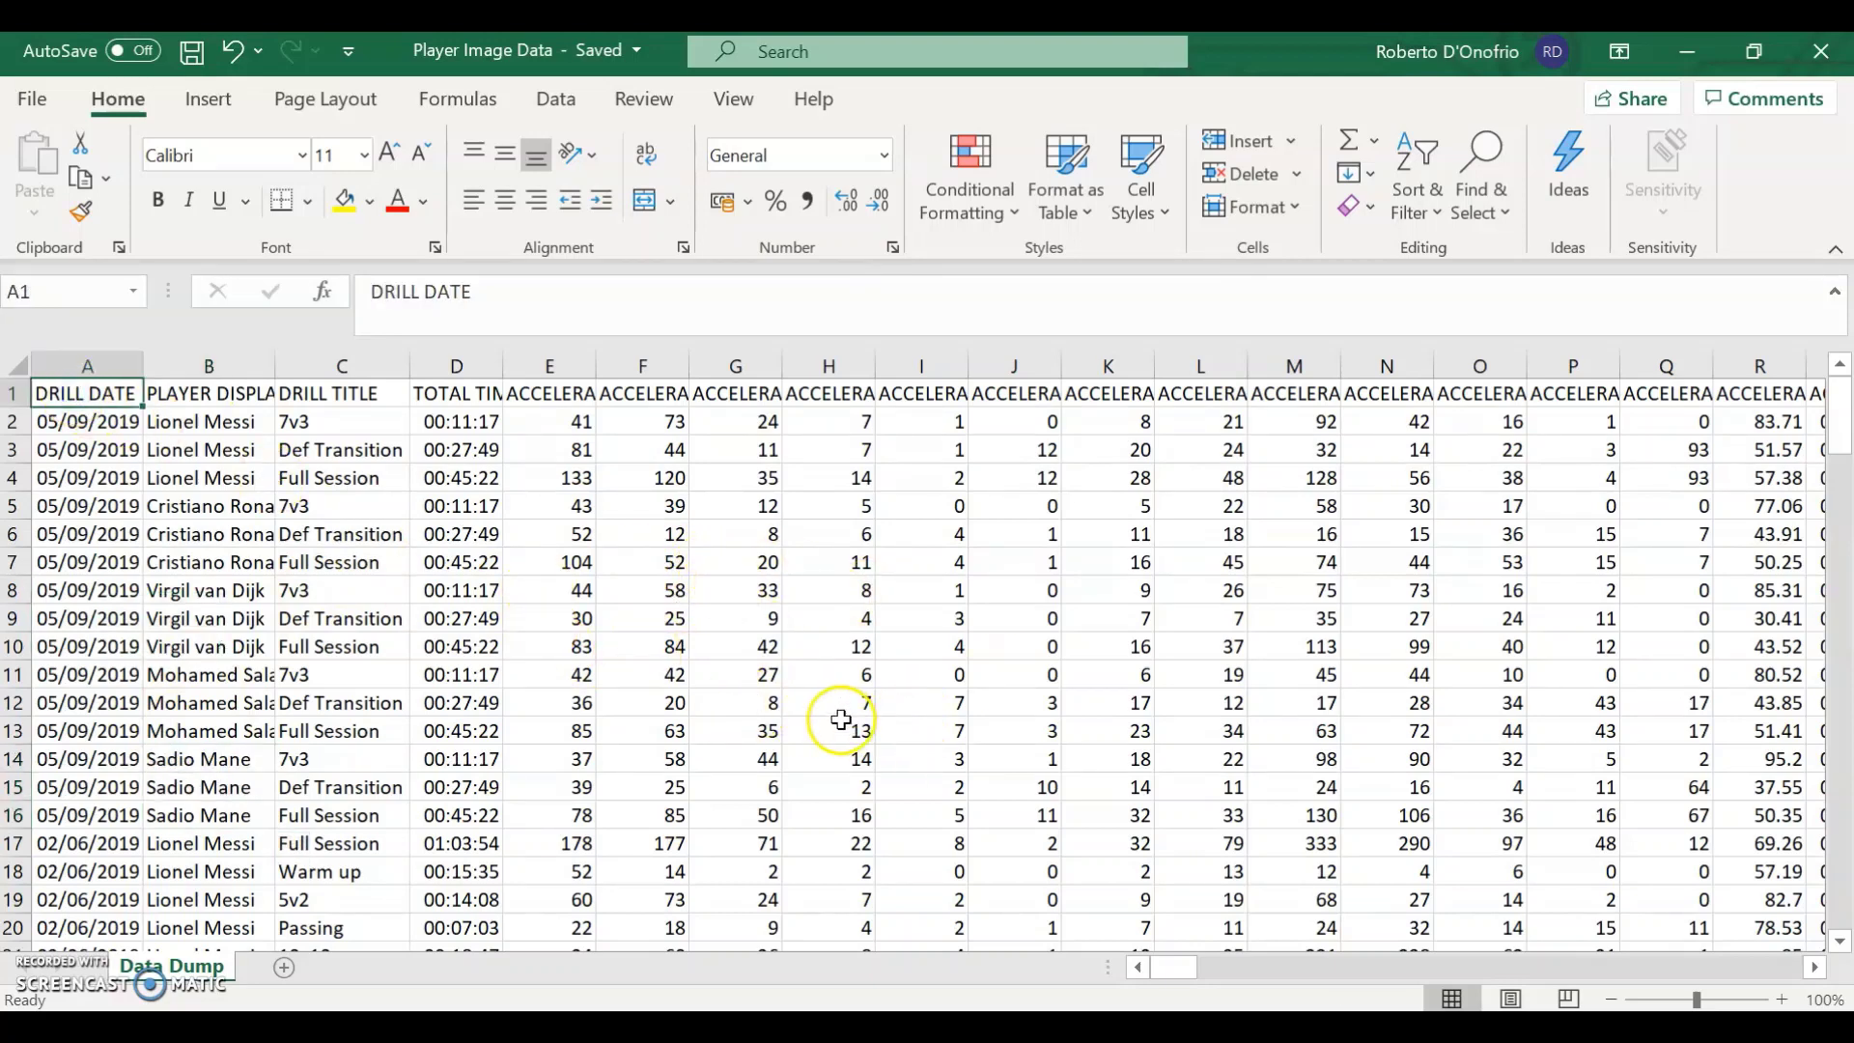
pyautogui.moveTo(1038, 1031)
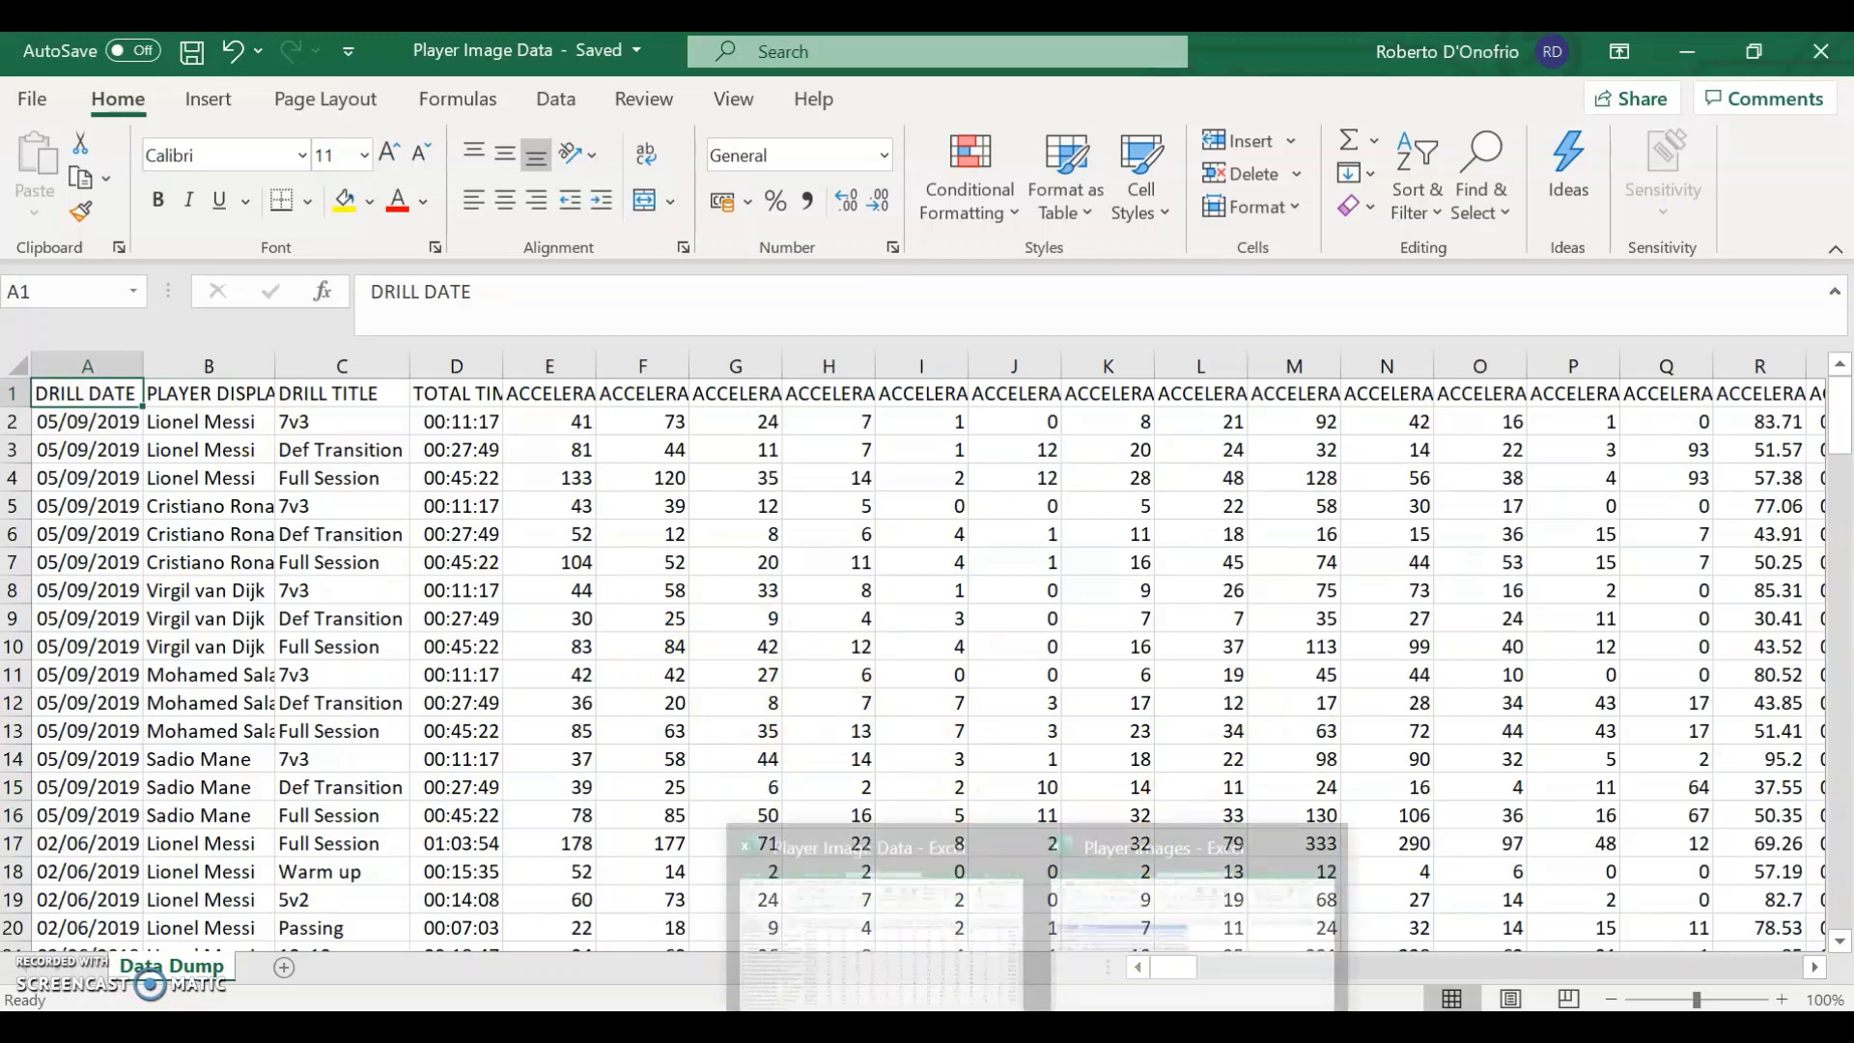
# - In Player Images, highlight the PLAYER and IMAGE URL columns and the first player's name
pyautogui.click(1101, 941)
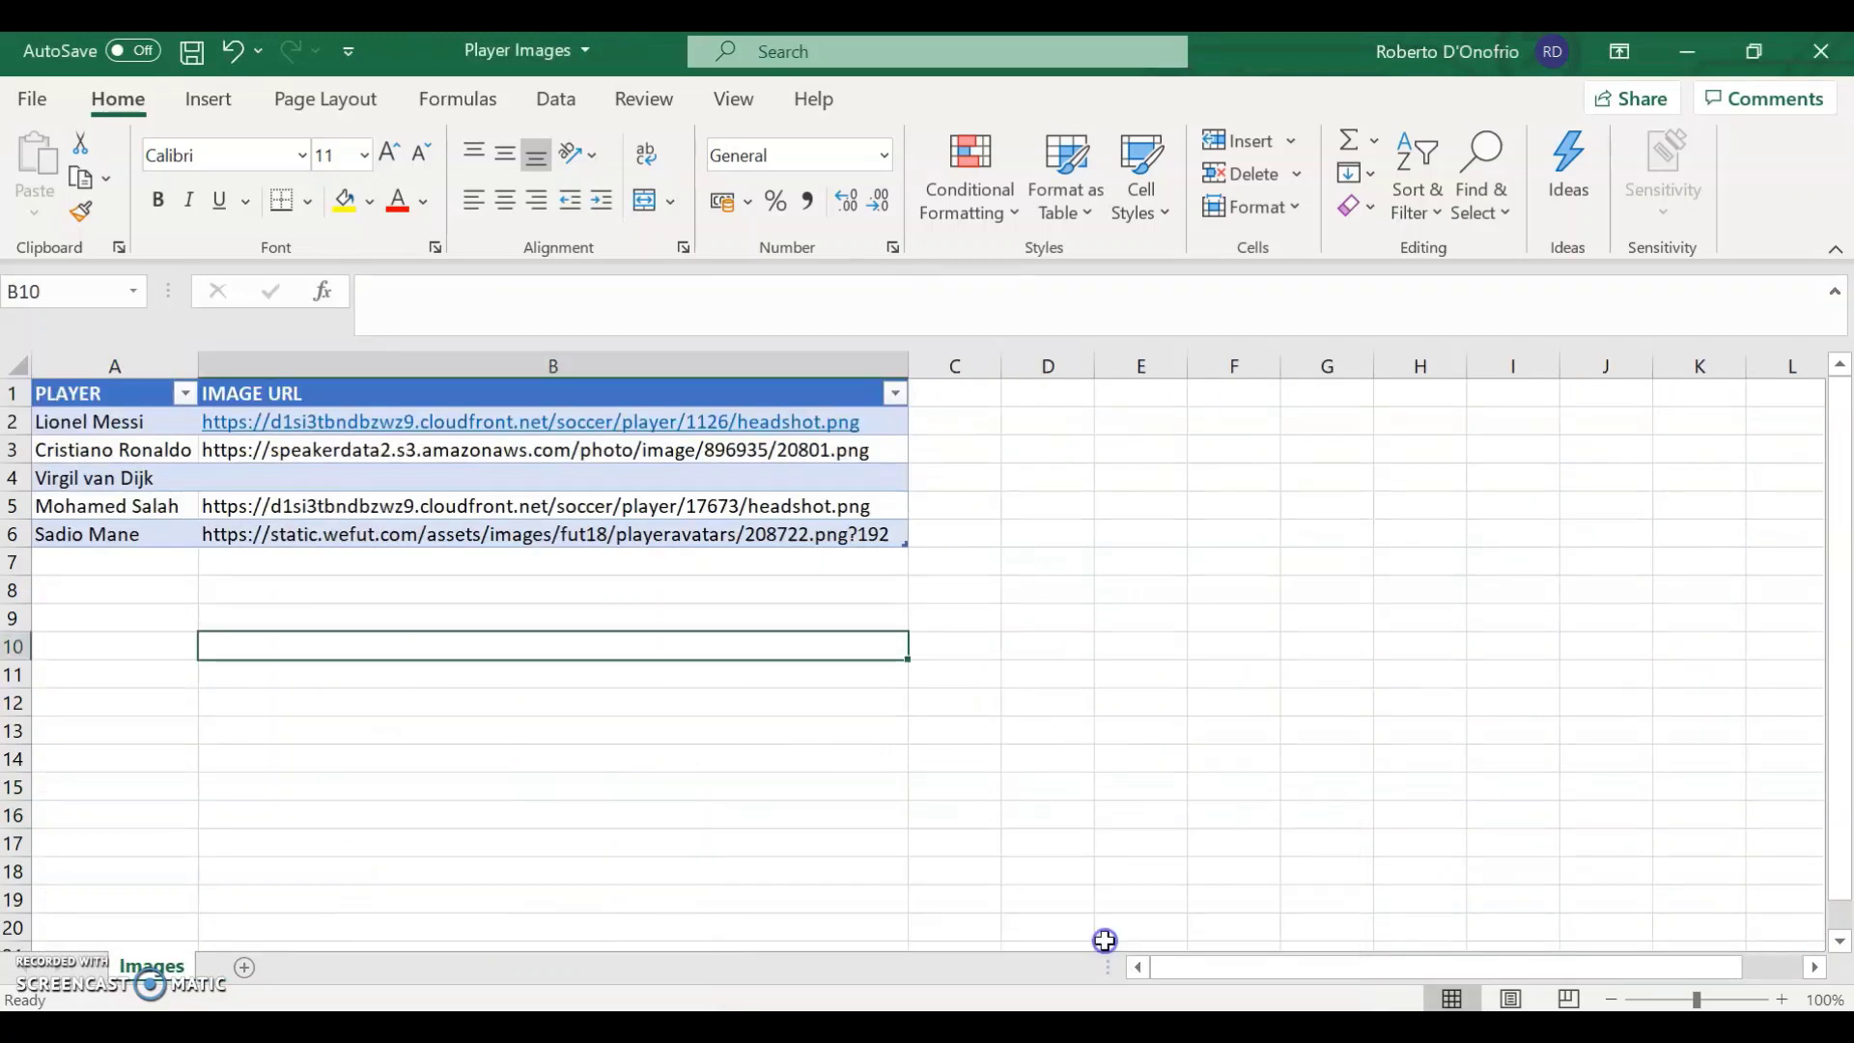
pyautogui.click(1207, 613)
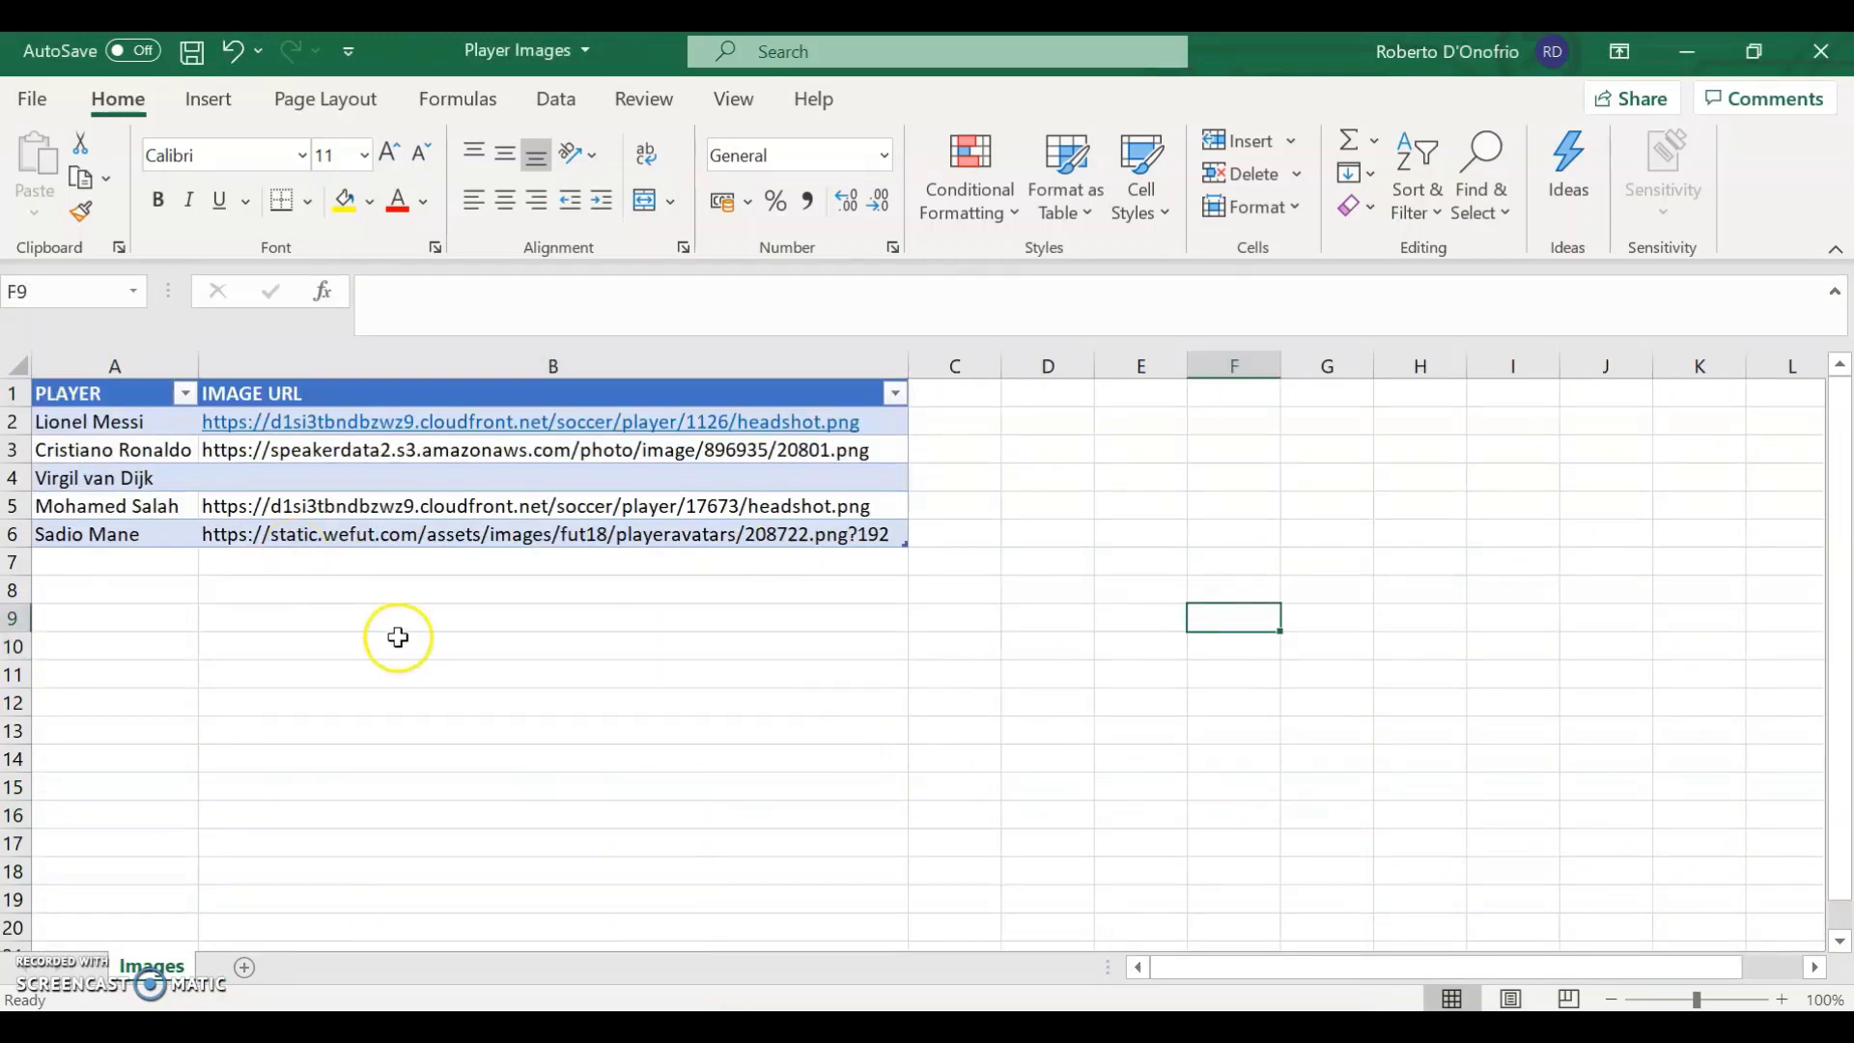
pyautogui.click(91, 366)
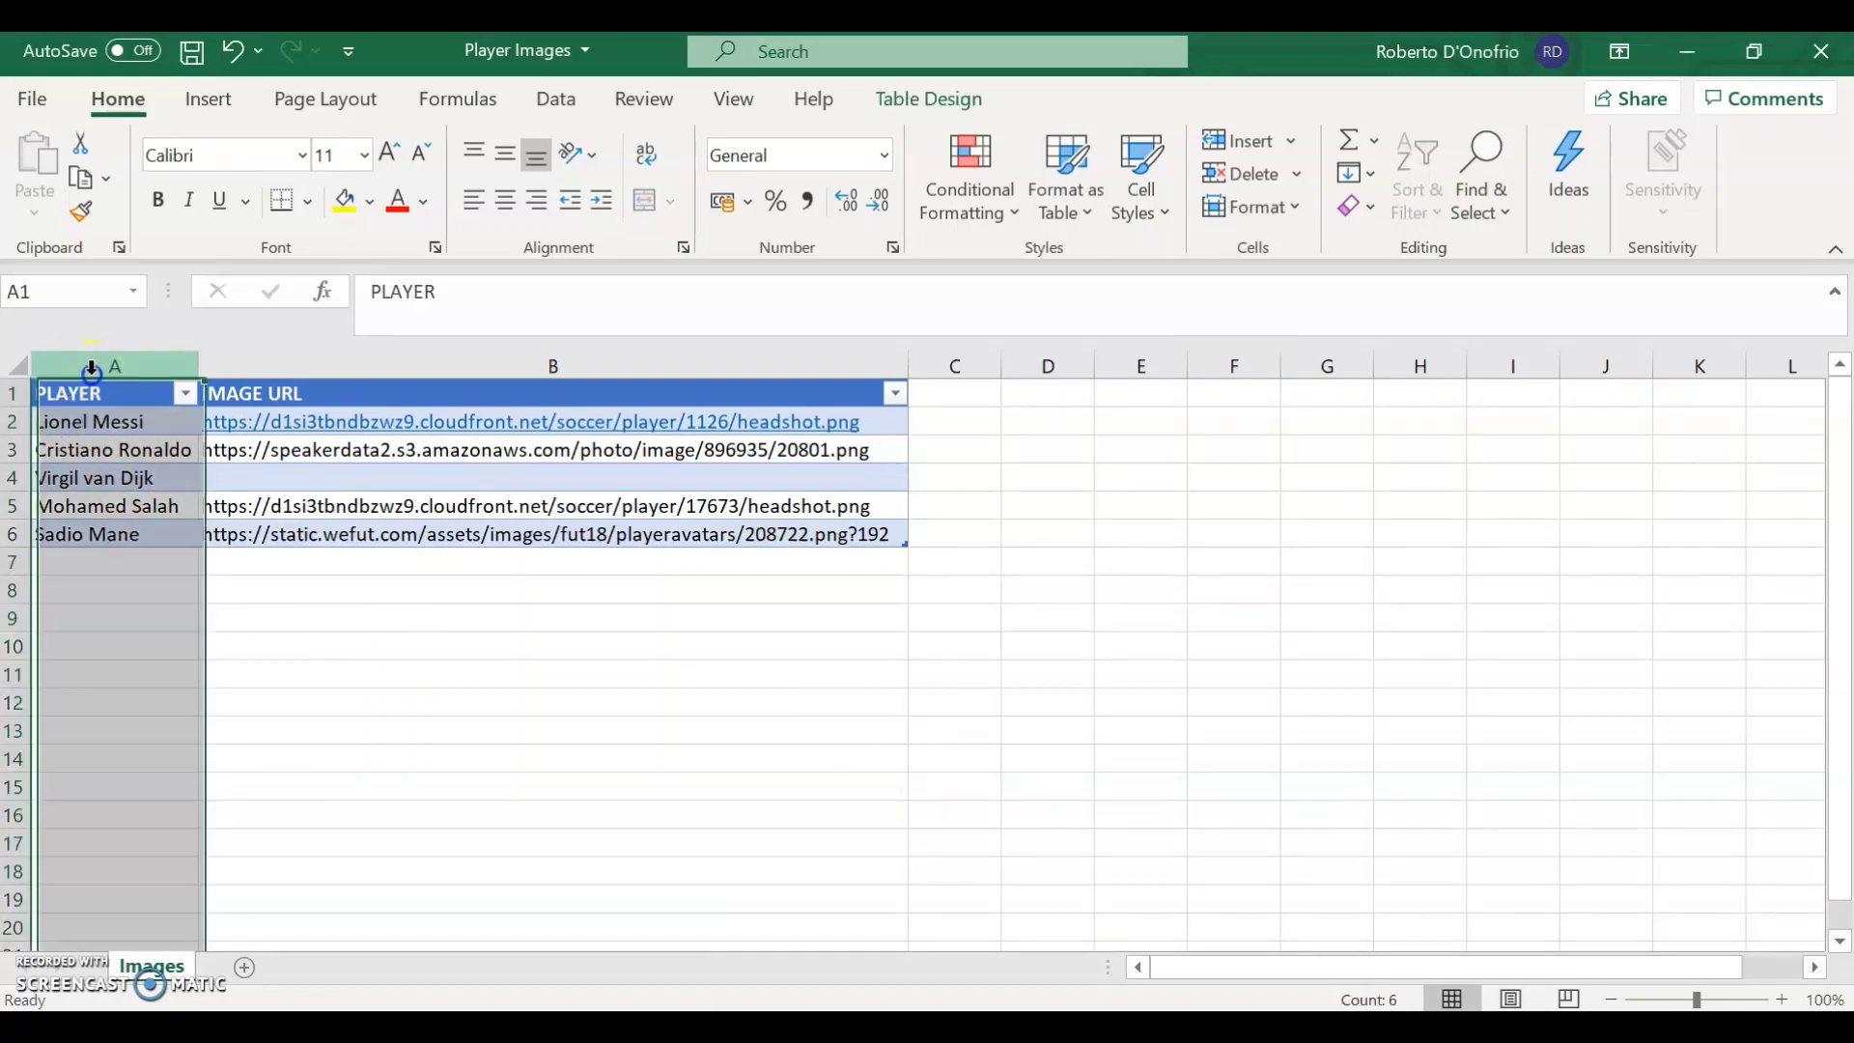
pyautogui.click(293, 359)
pyautogui.click(1265, 647)
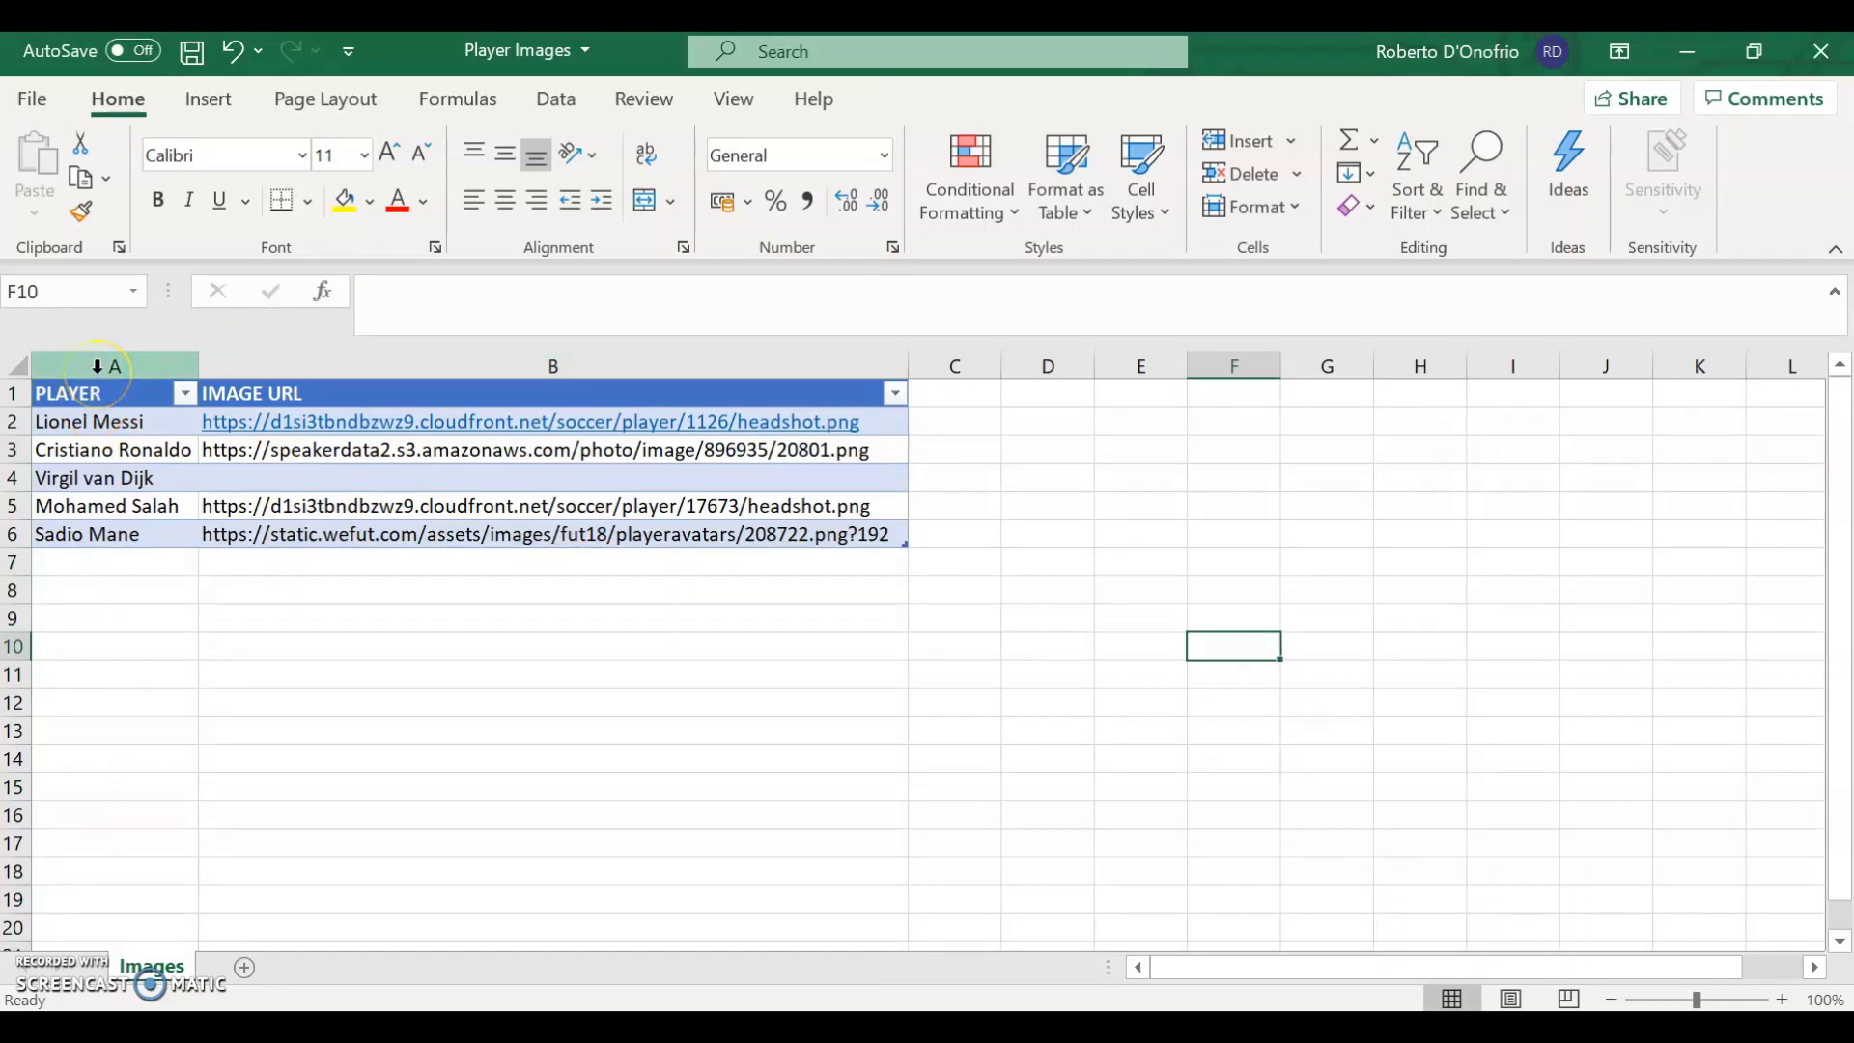
pyautogui.click(97, 421)
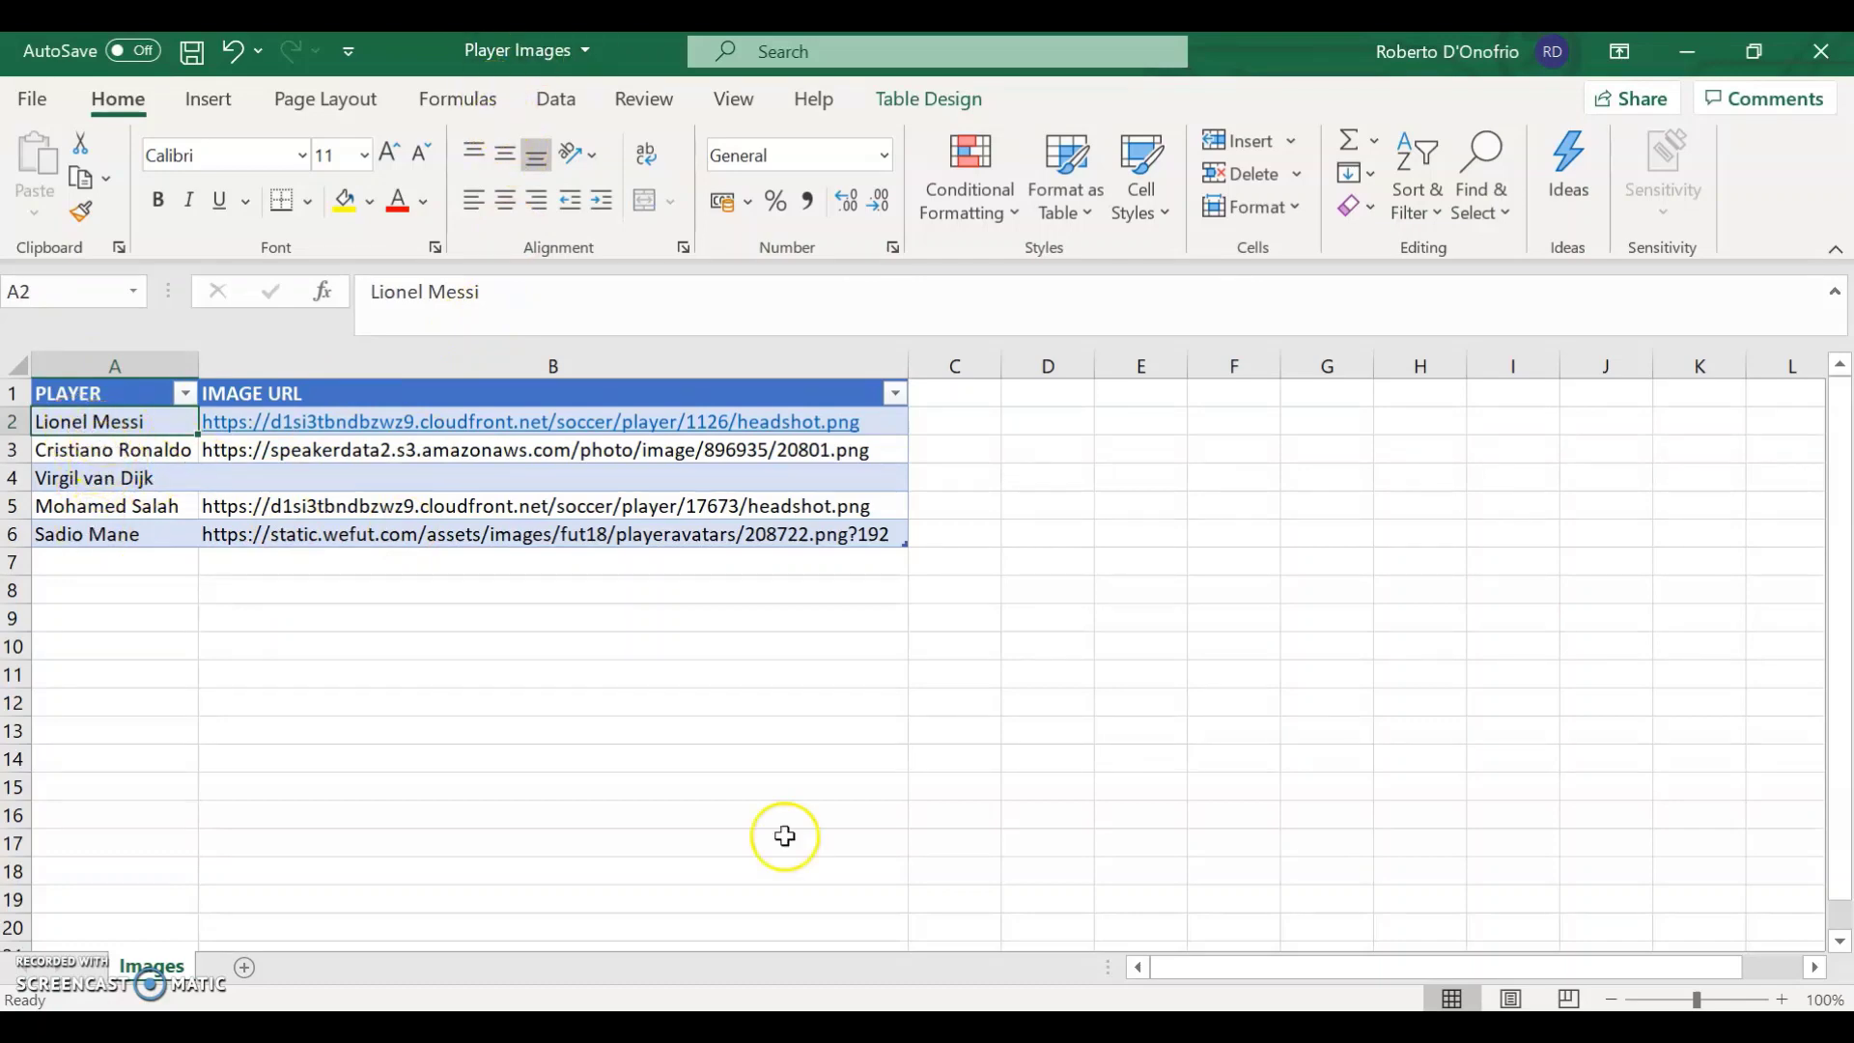
# - Compare the first player's name in Player Image Data, then recheck the IMAGE URL column
pyautogui.click(866, 939)
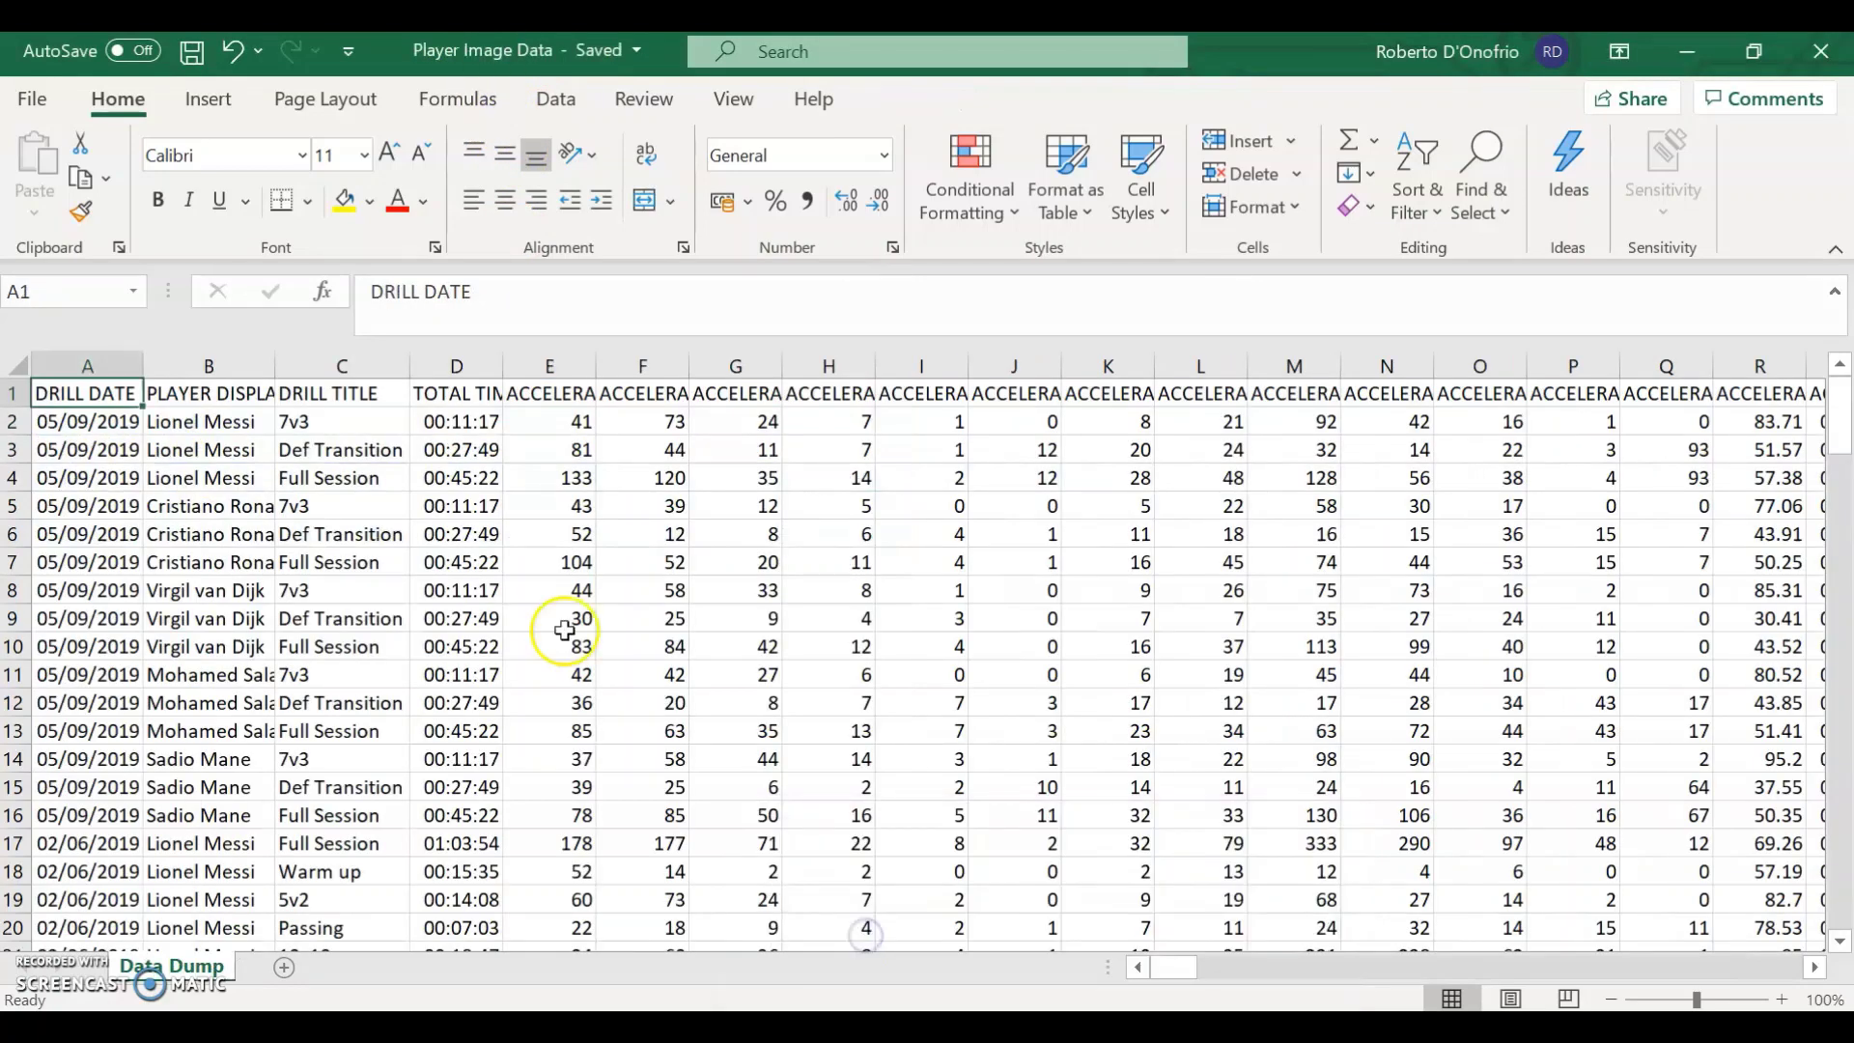
pyautogui.click(227, 421)
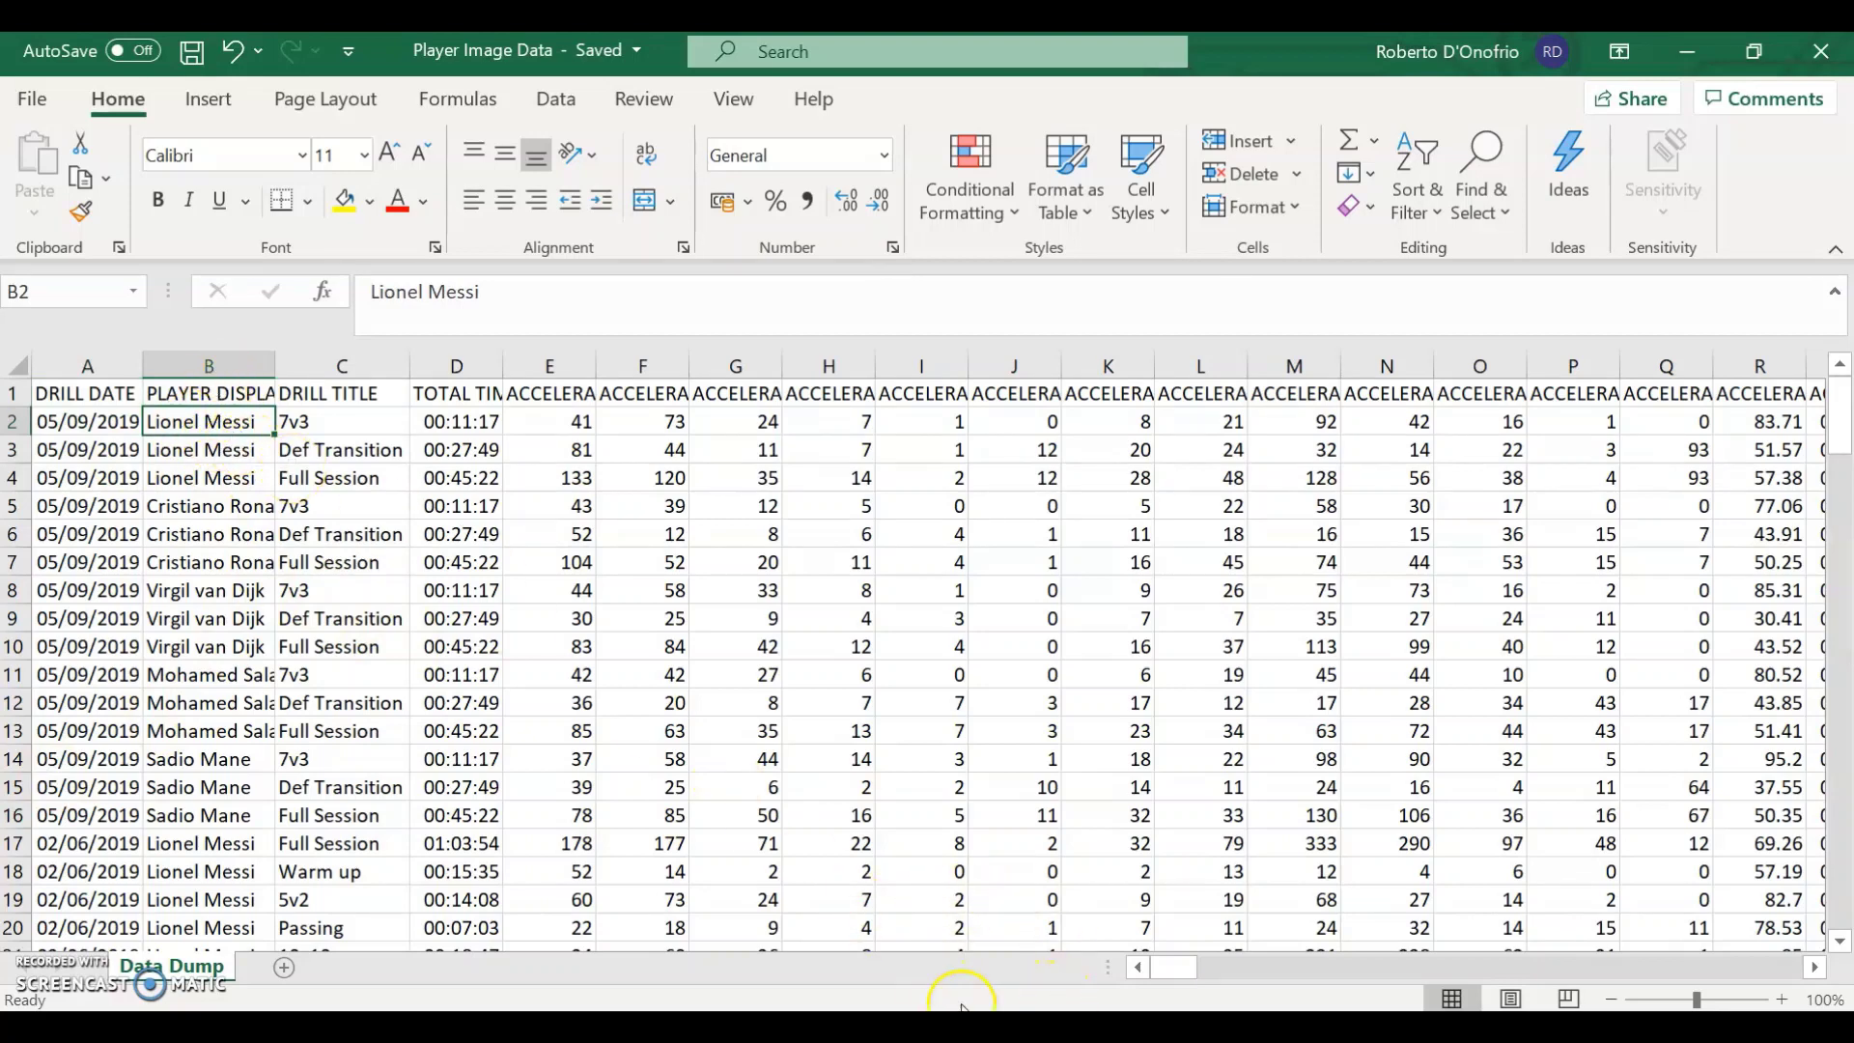
pyautogui.click(1231, 927)
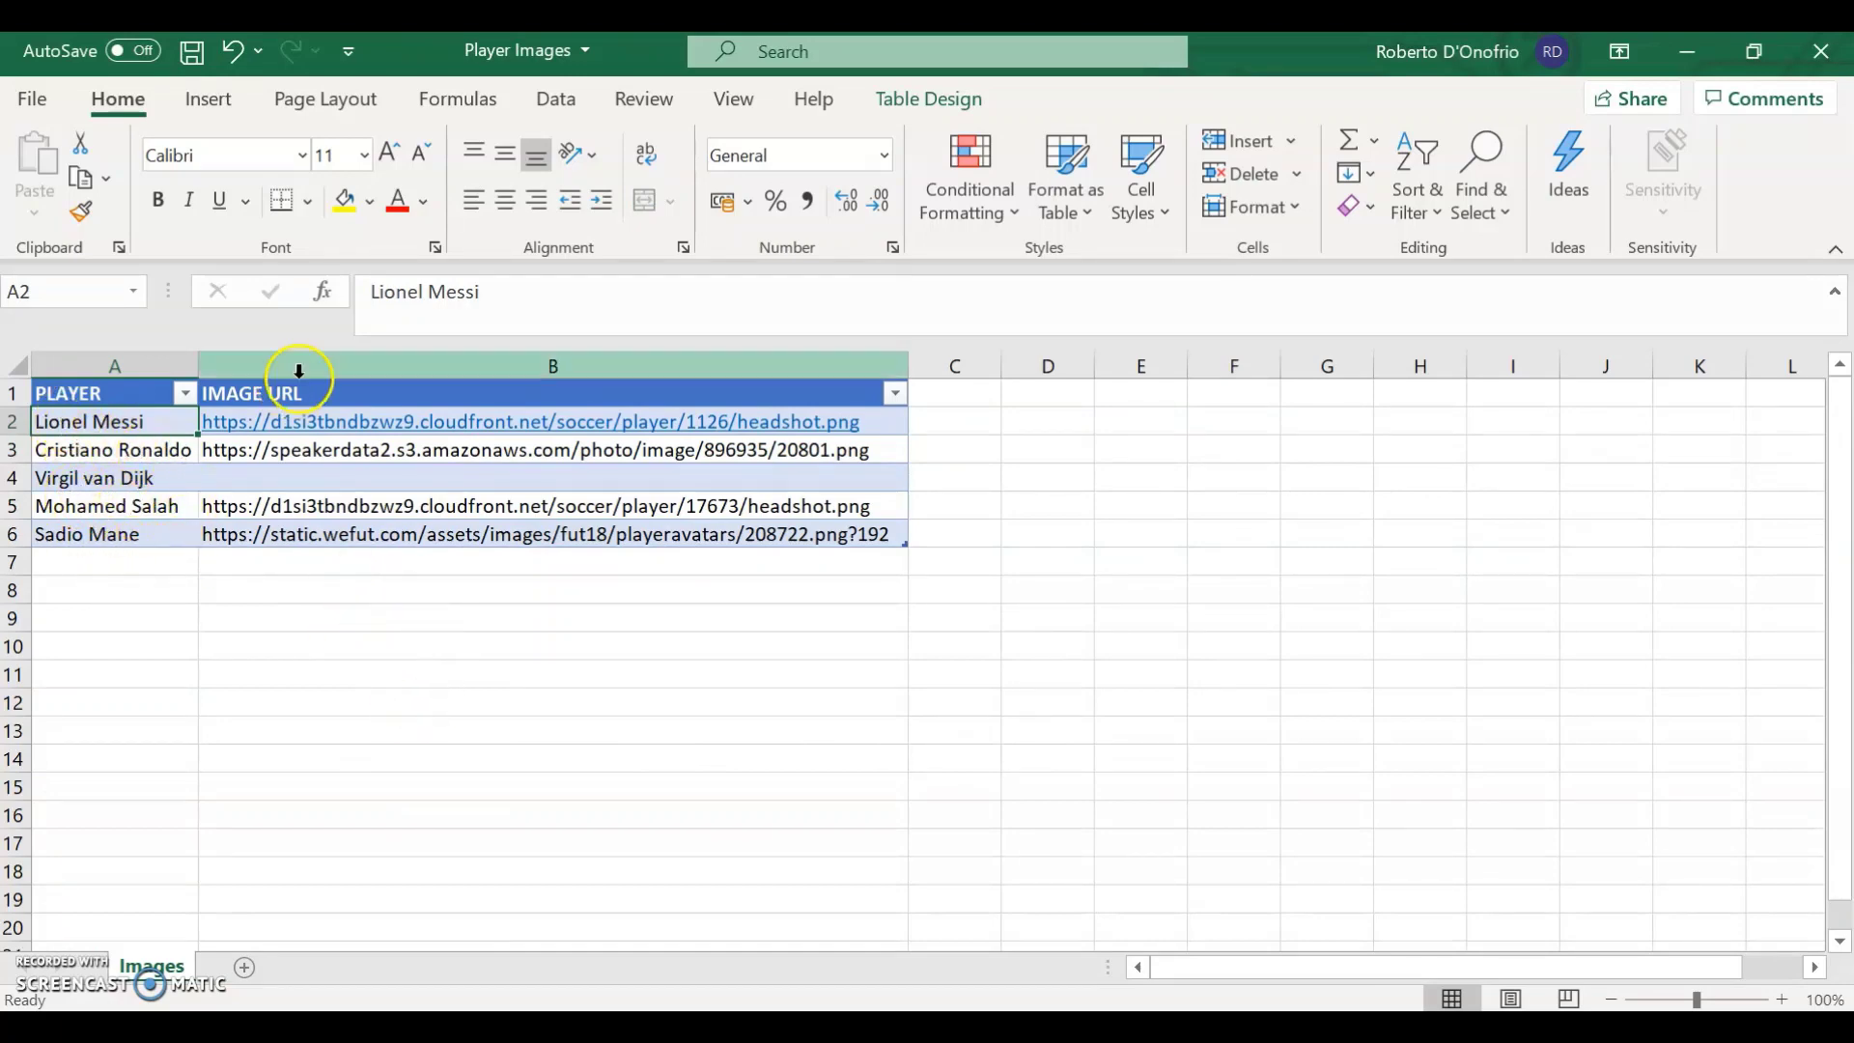
pyautogui.click(390, 359)
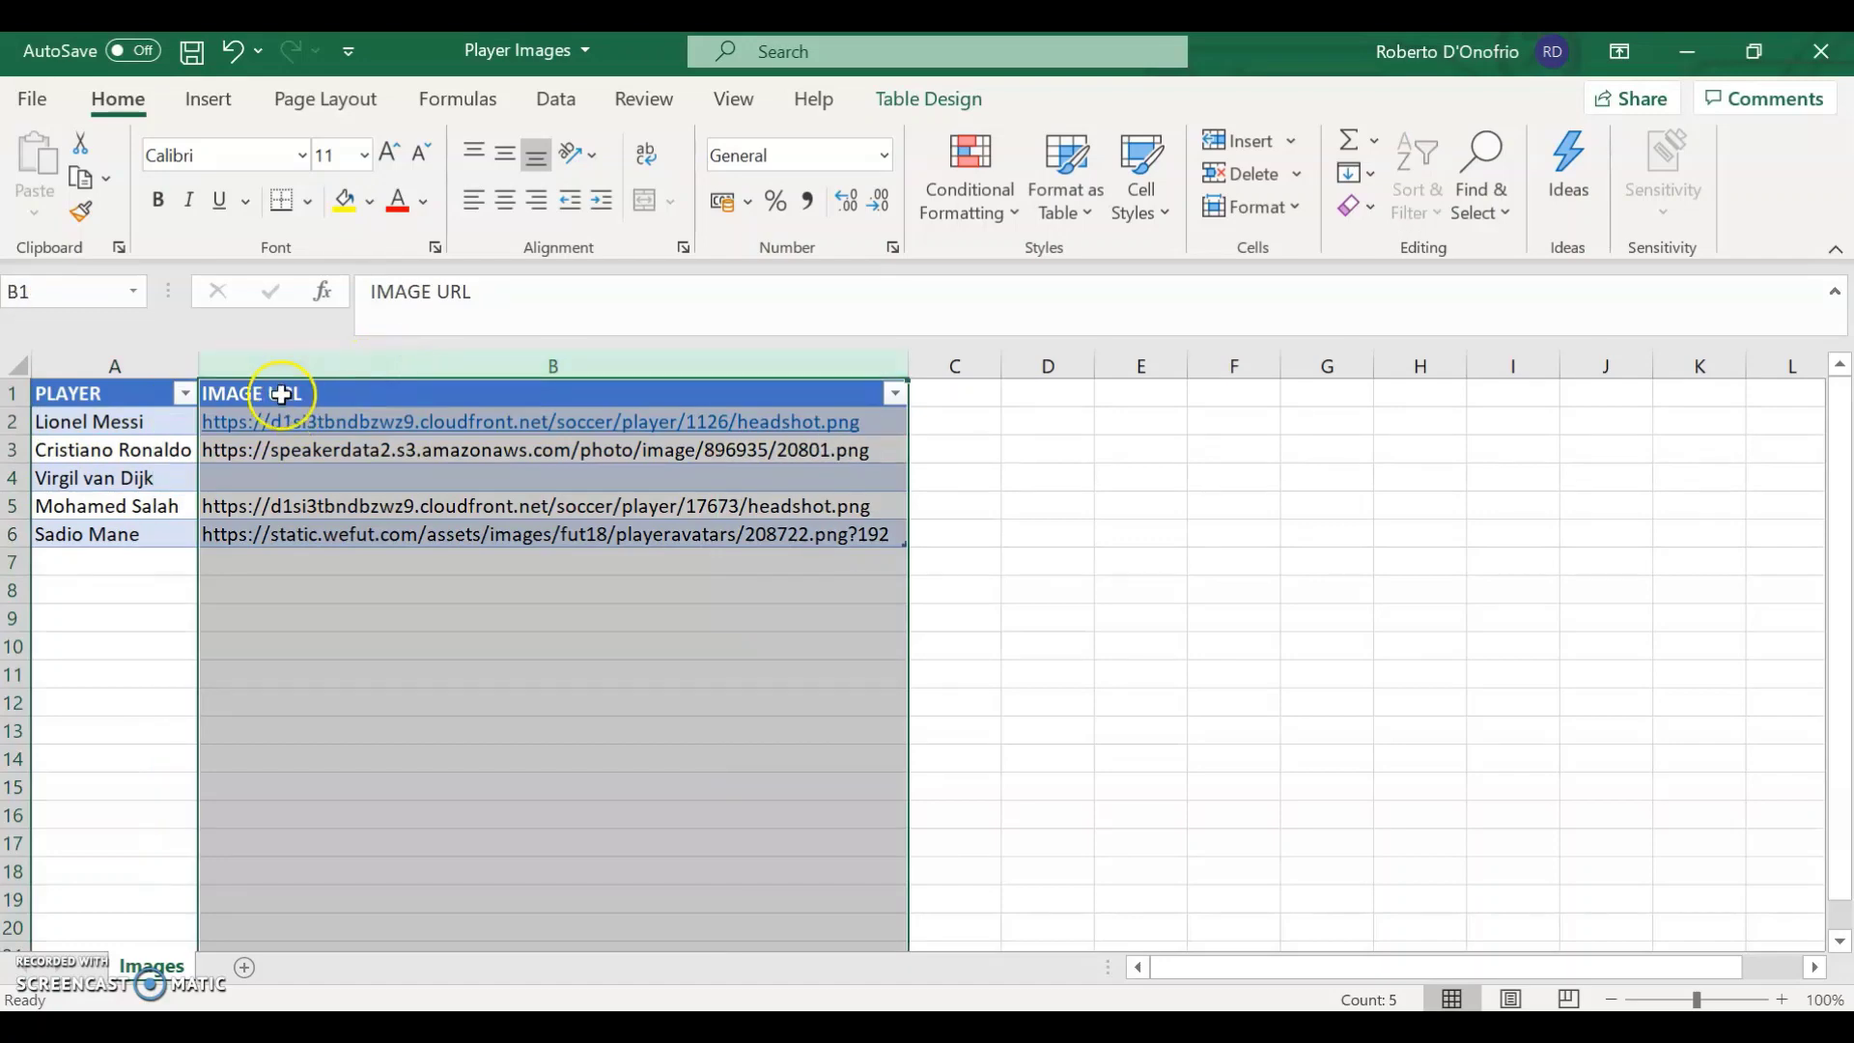
pyautogui.click(305, 658)
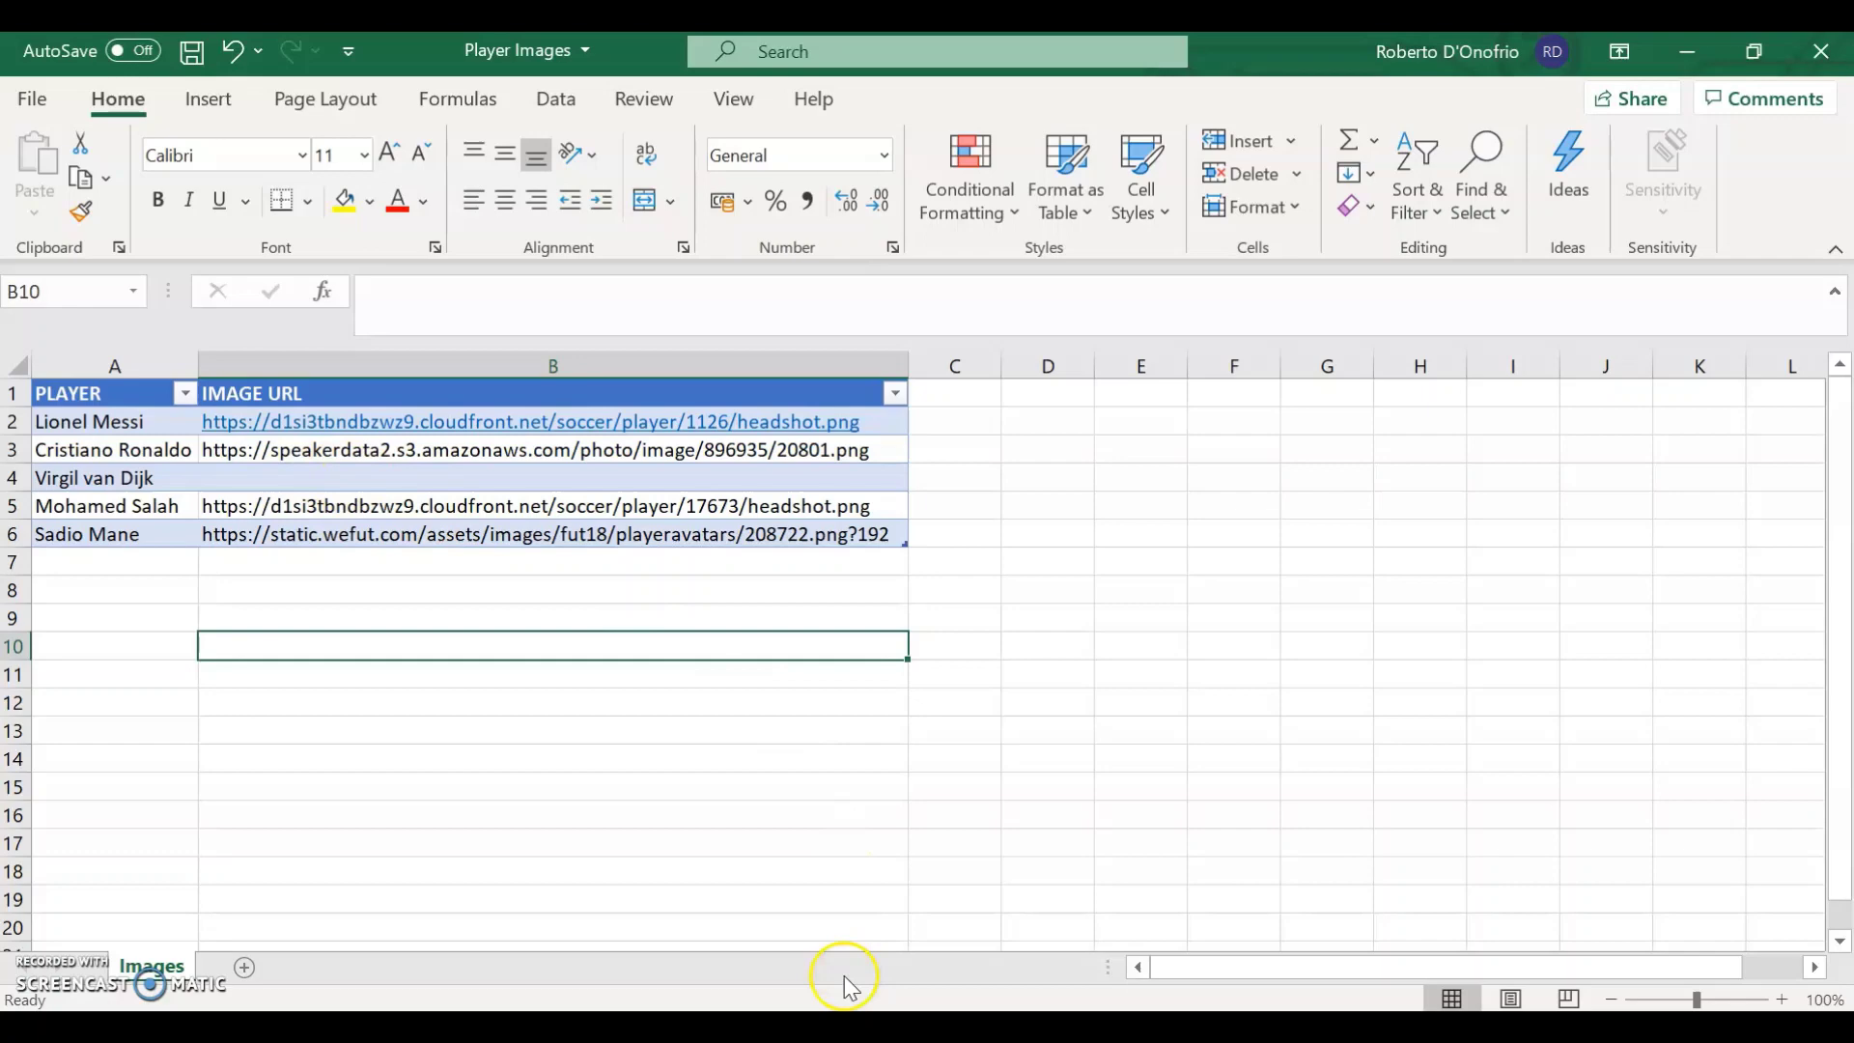
pyautogui.hotkey('alt', 'Tab')
# - Copy the missing player's photo image address from his Premier League profile tab
pyautogui.click(483, 43)
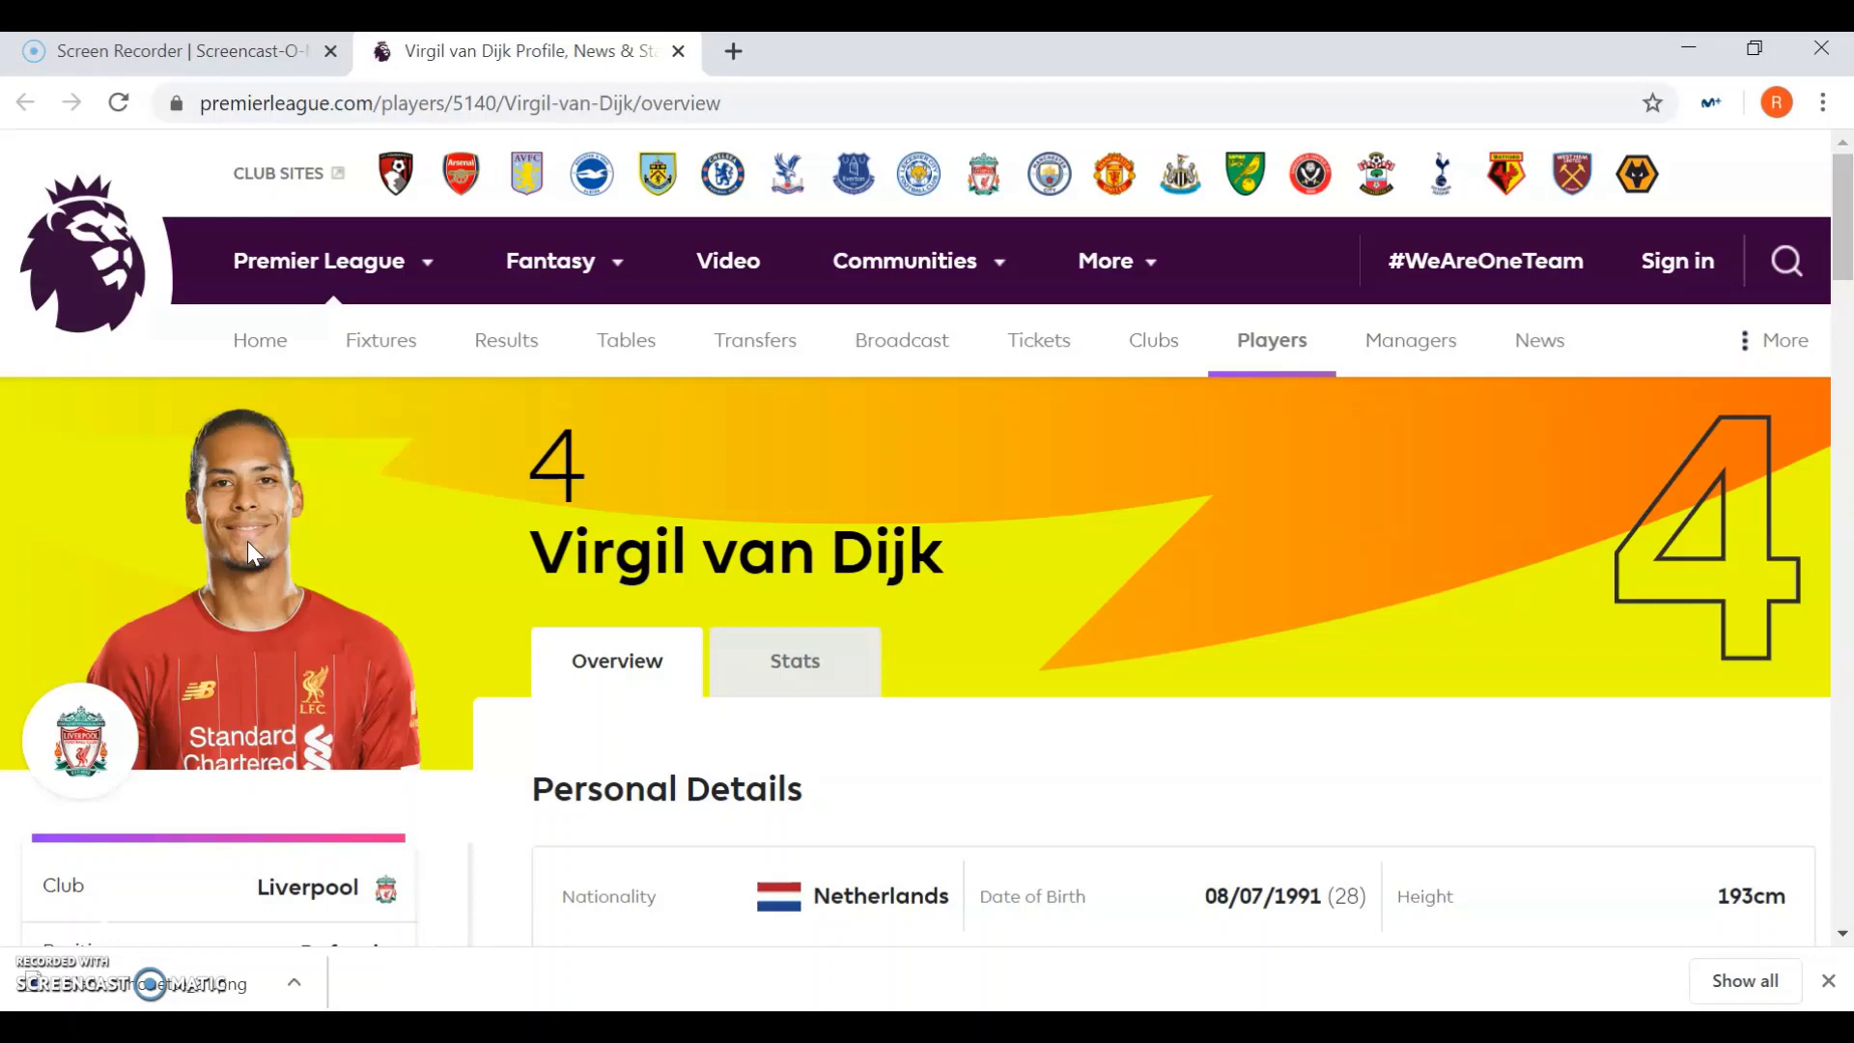
pyautogui.rightClick(244, 640)
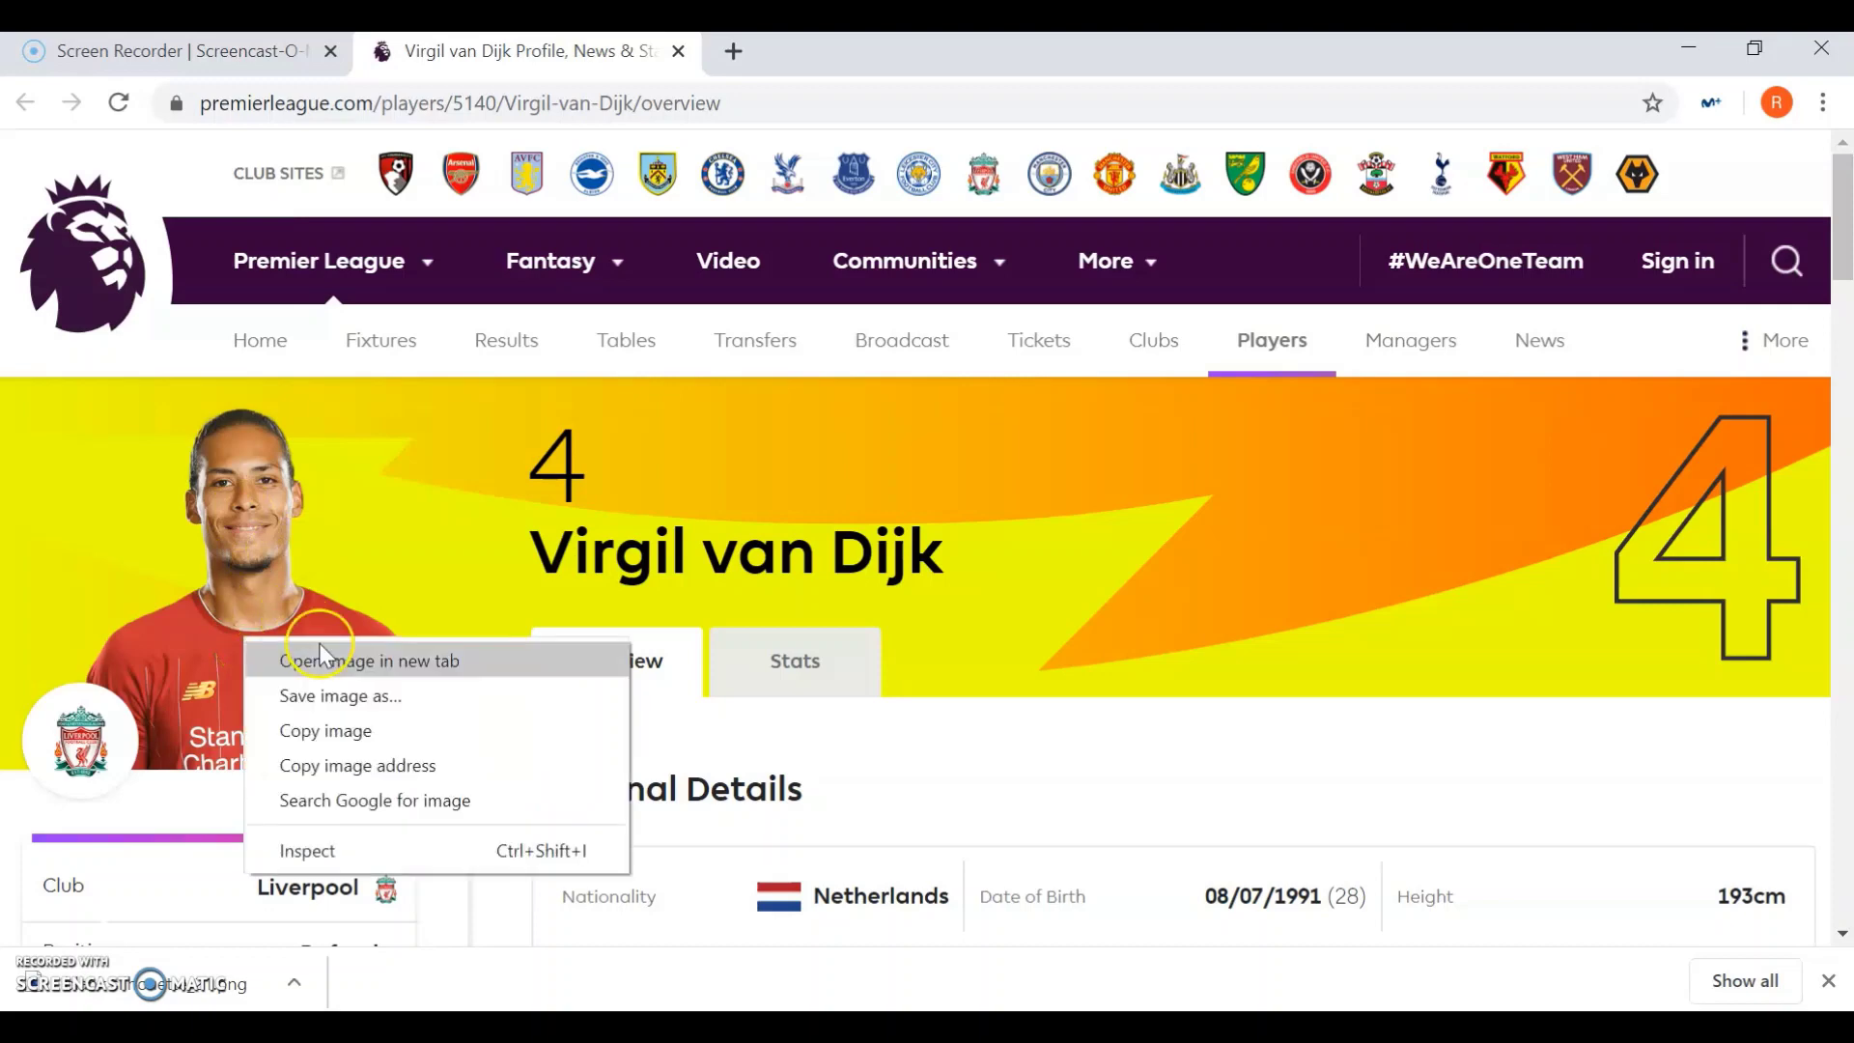
pyautogui.click(306, 767)
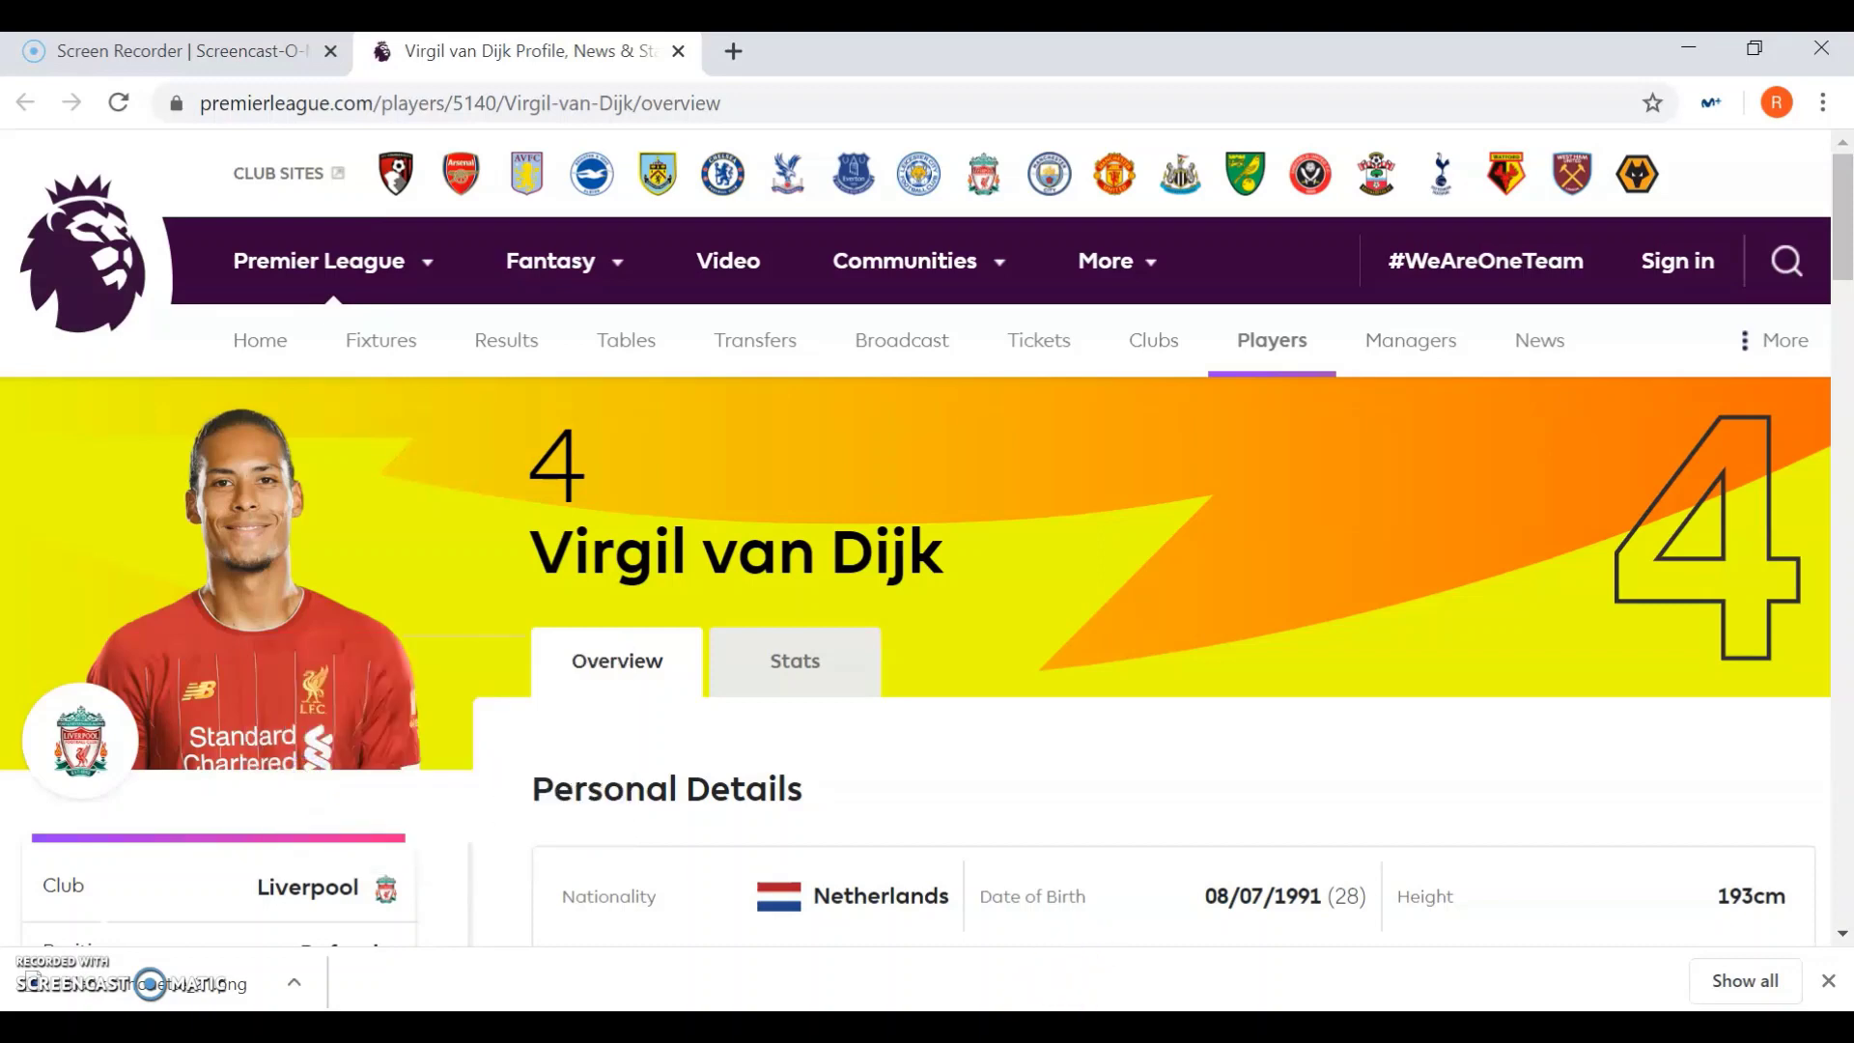
# - Paste the copied photo URL into cell B4 of Player Images and save the workbook
pyautogui.moveTo(1067, 995)
pyautogui.click(1140, 956)
pyautogui.click(272, 479)
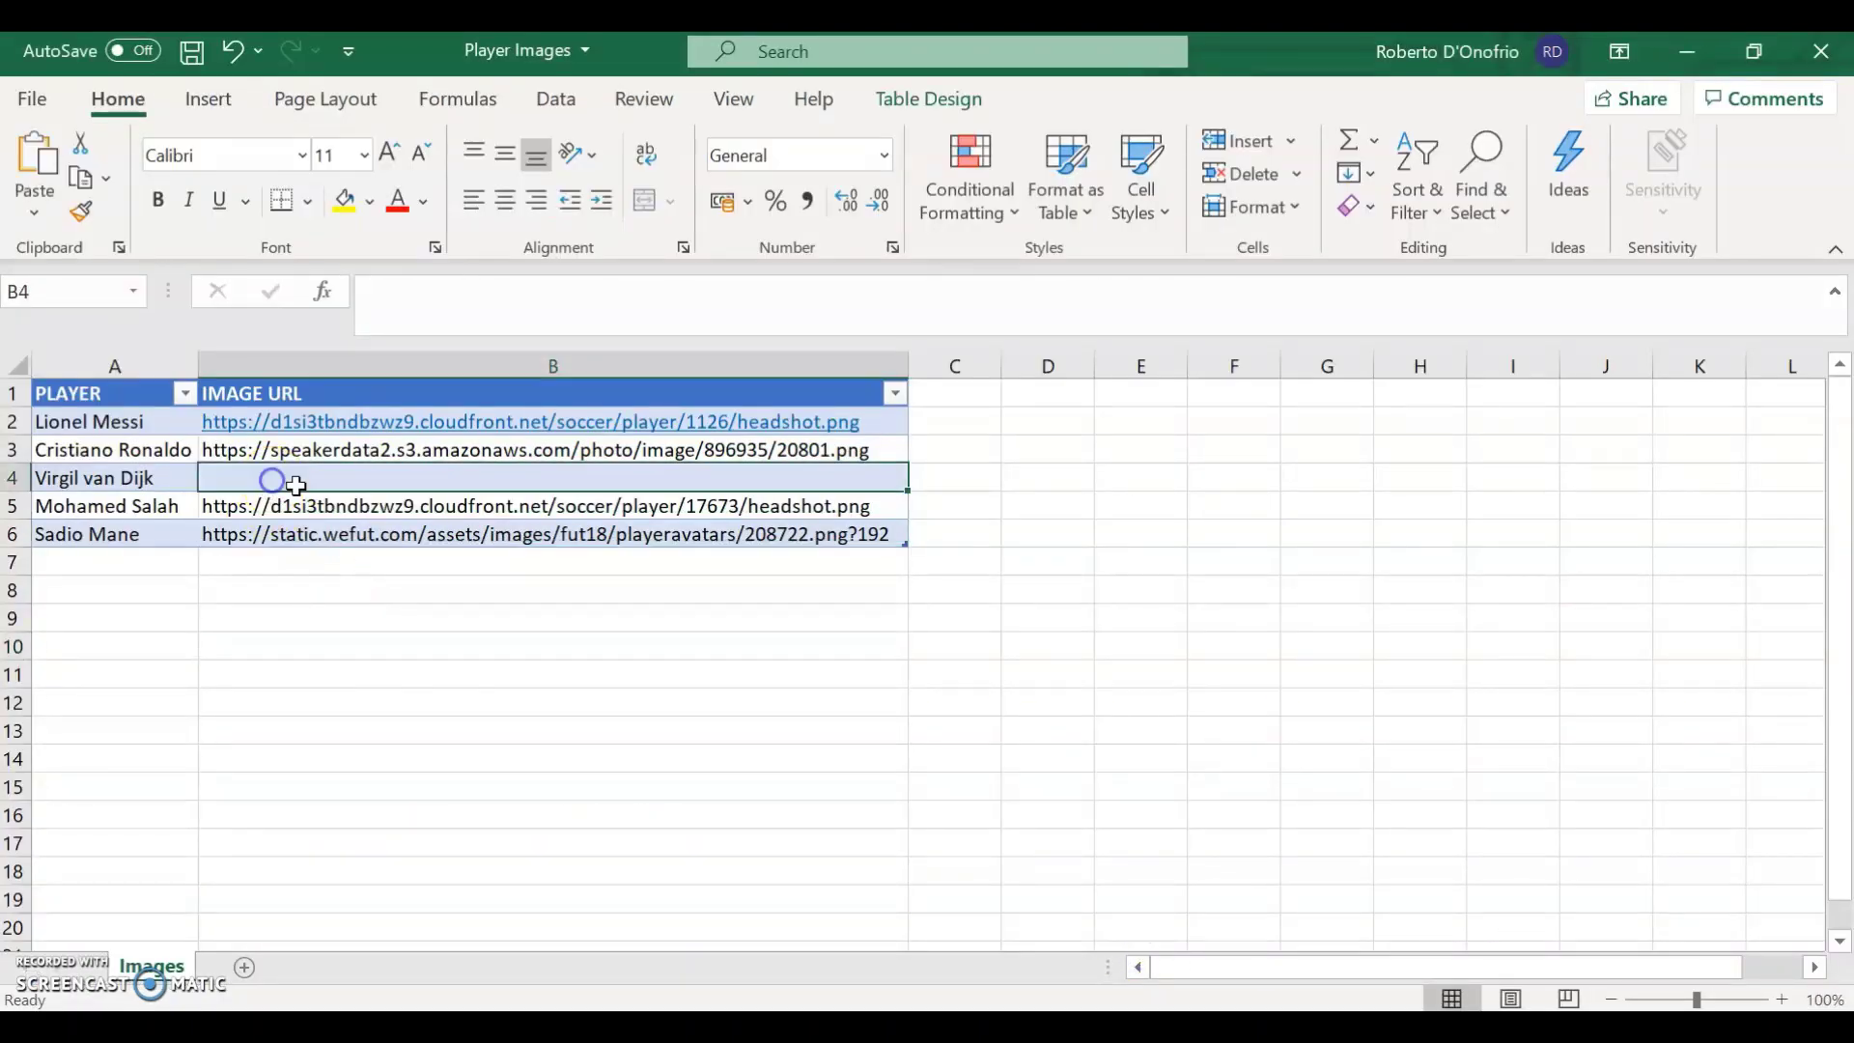
pyautogui.hotkey('ctrl', 'v')
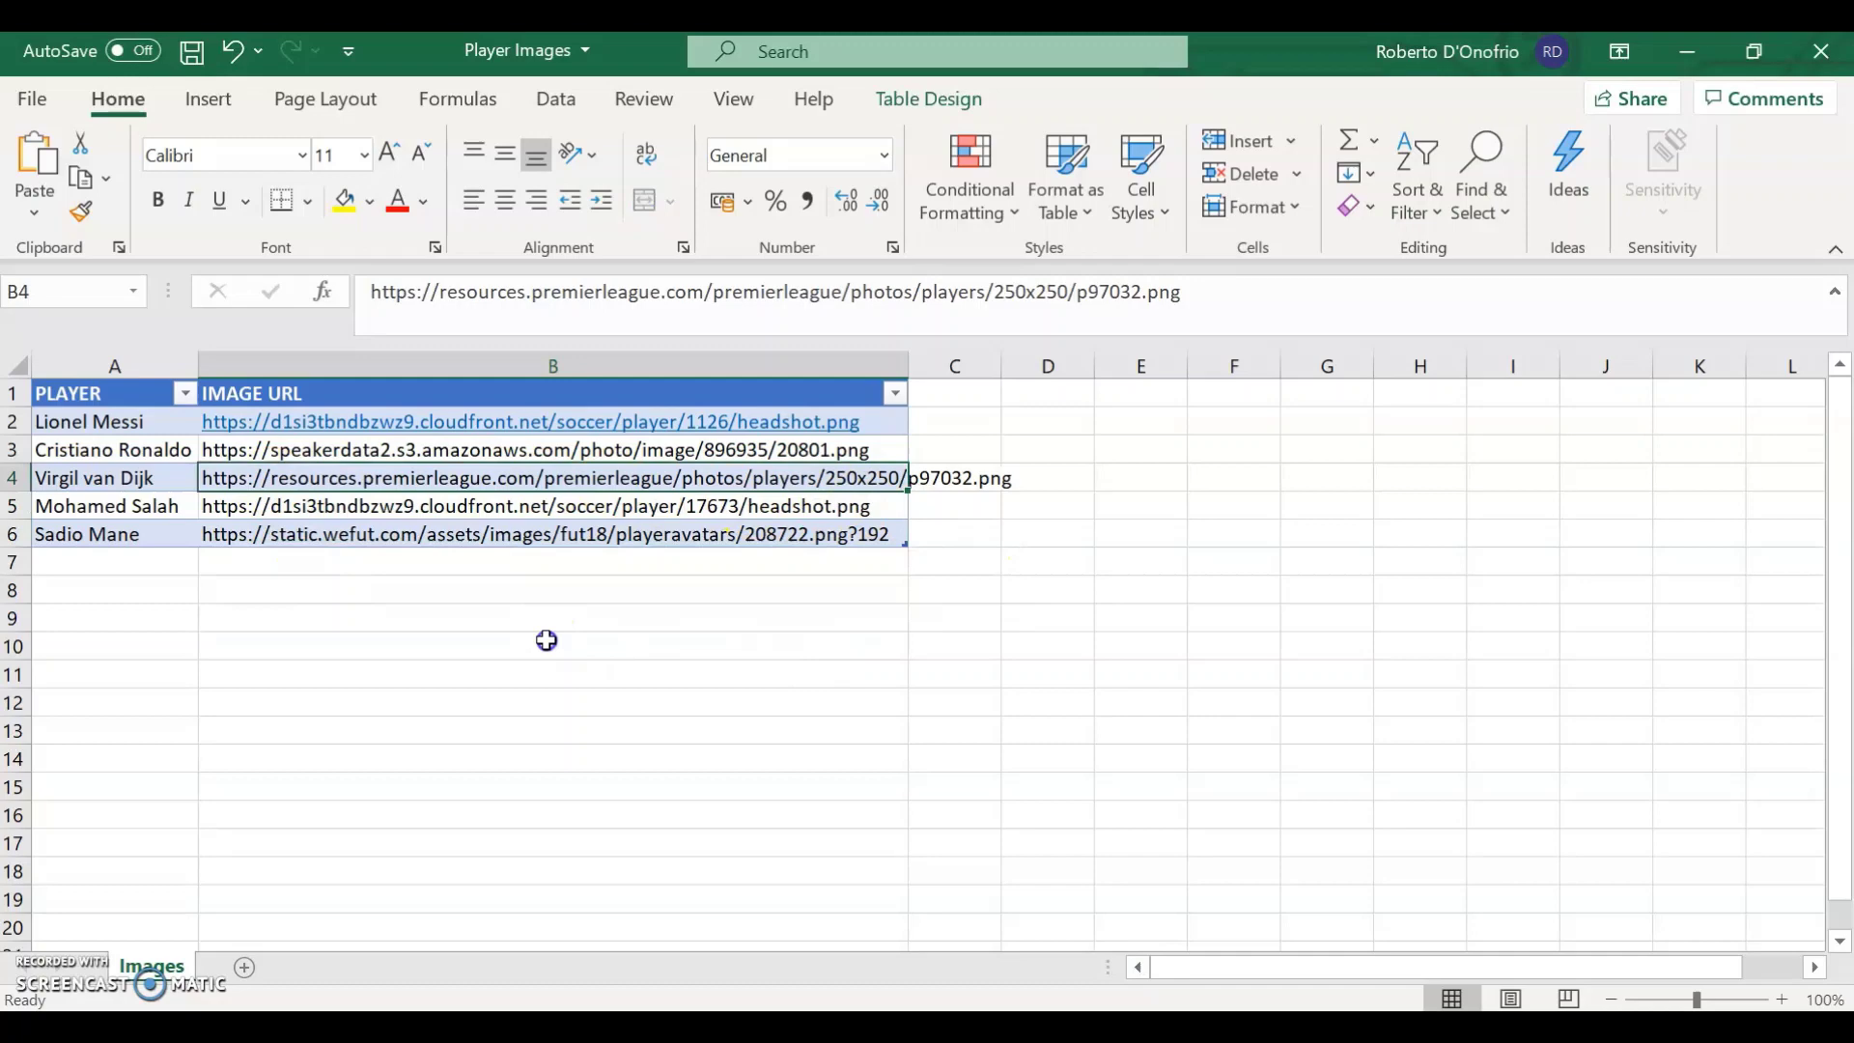
pyautogui.click(542, 643)
pyautogui.click(190, 58)
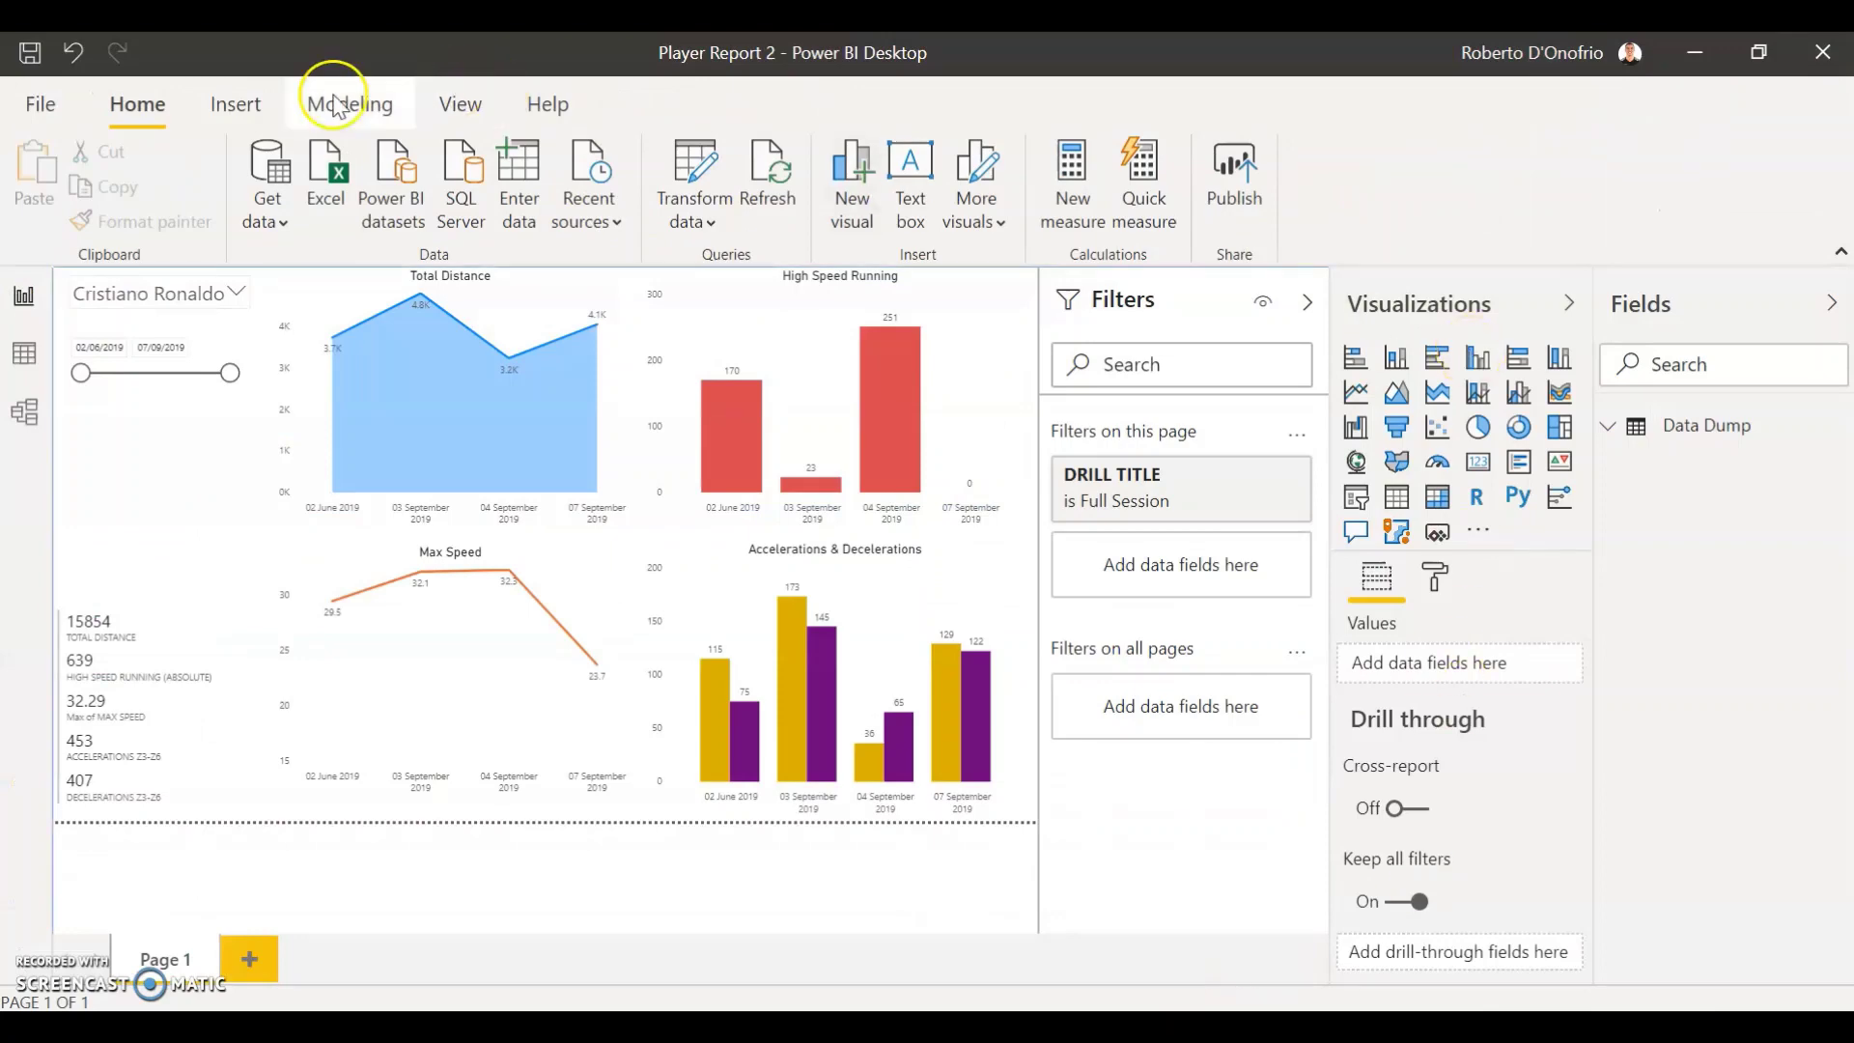
# - Import Table1 from the Player Images Excel workbook through Get data and load it
pyautogui.click(236, 104)
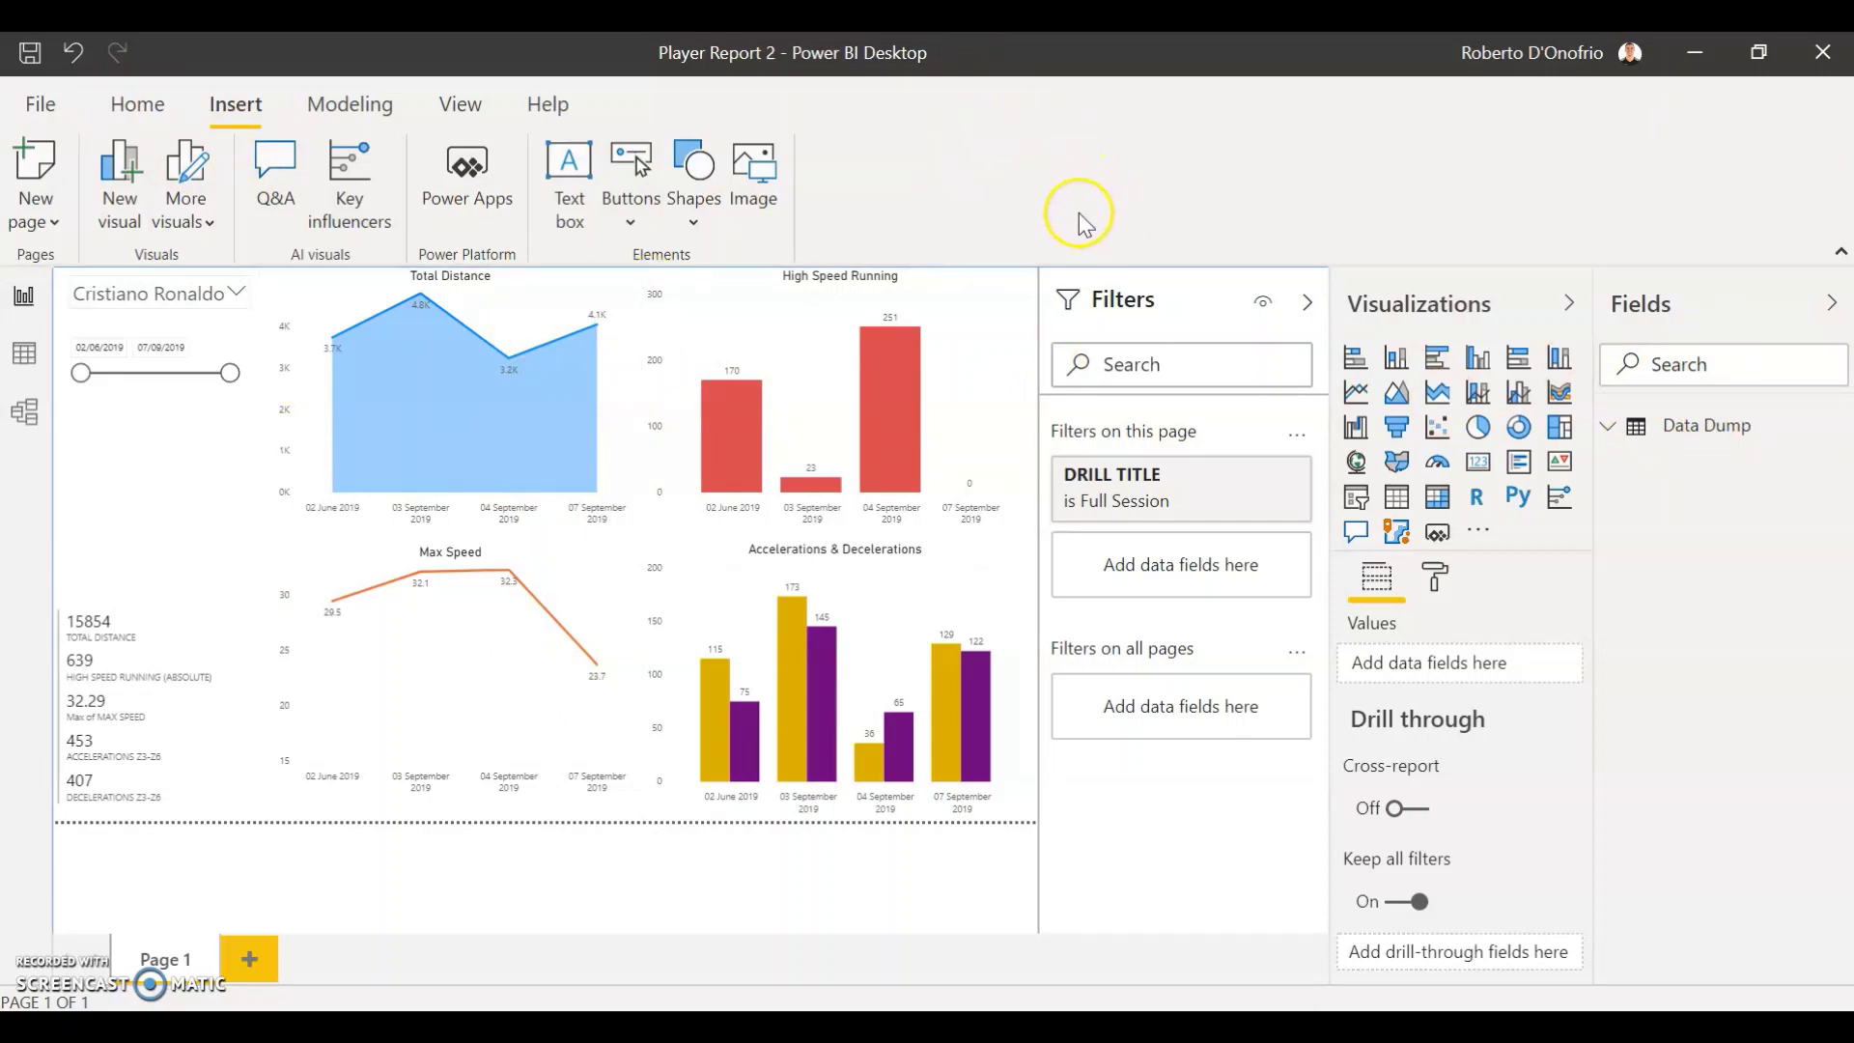
pyautogui.click(140, 103)
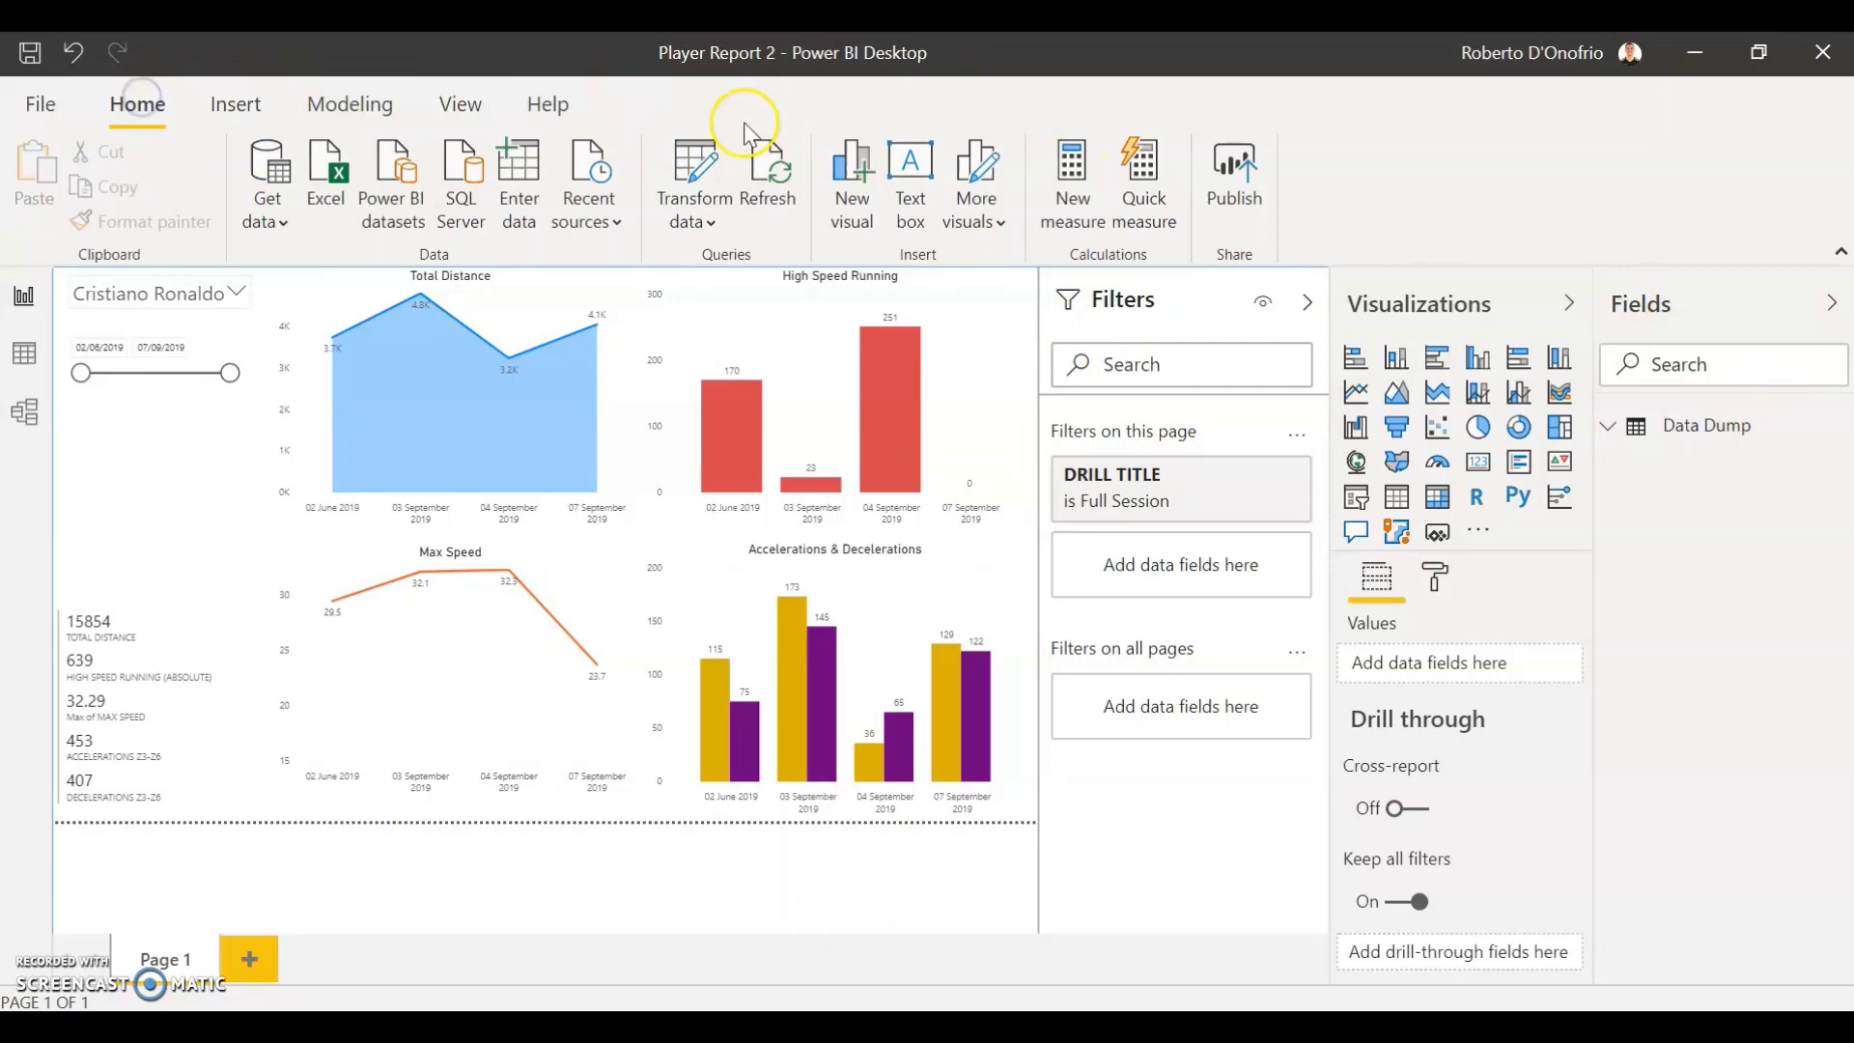
pyautogui.click(267, 227)
pyautogui.click(133, 918)
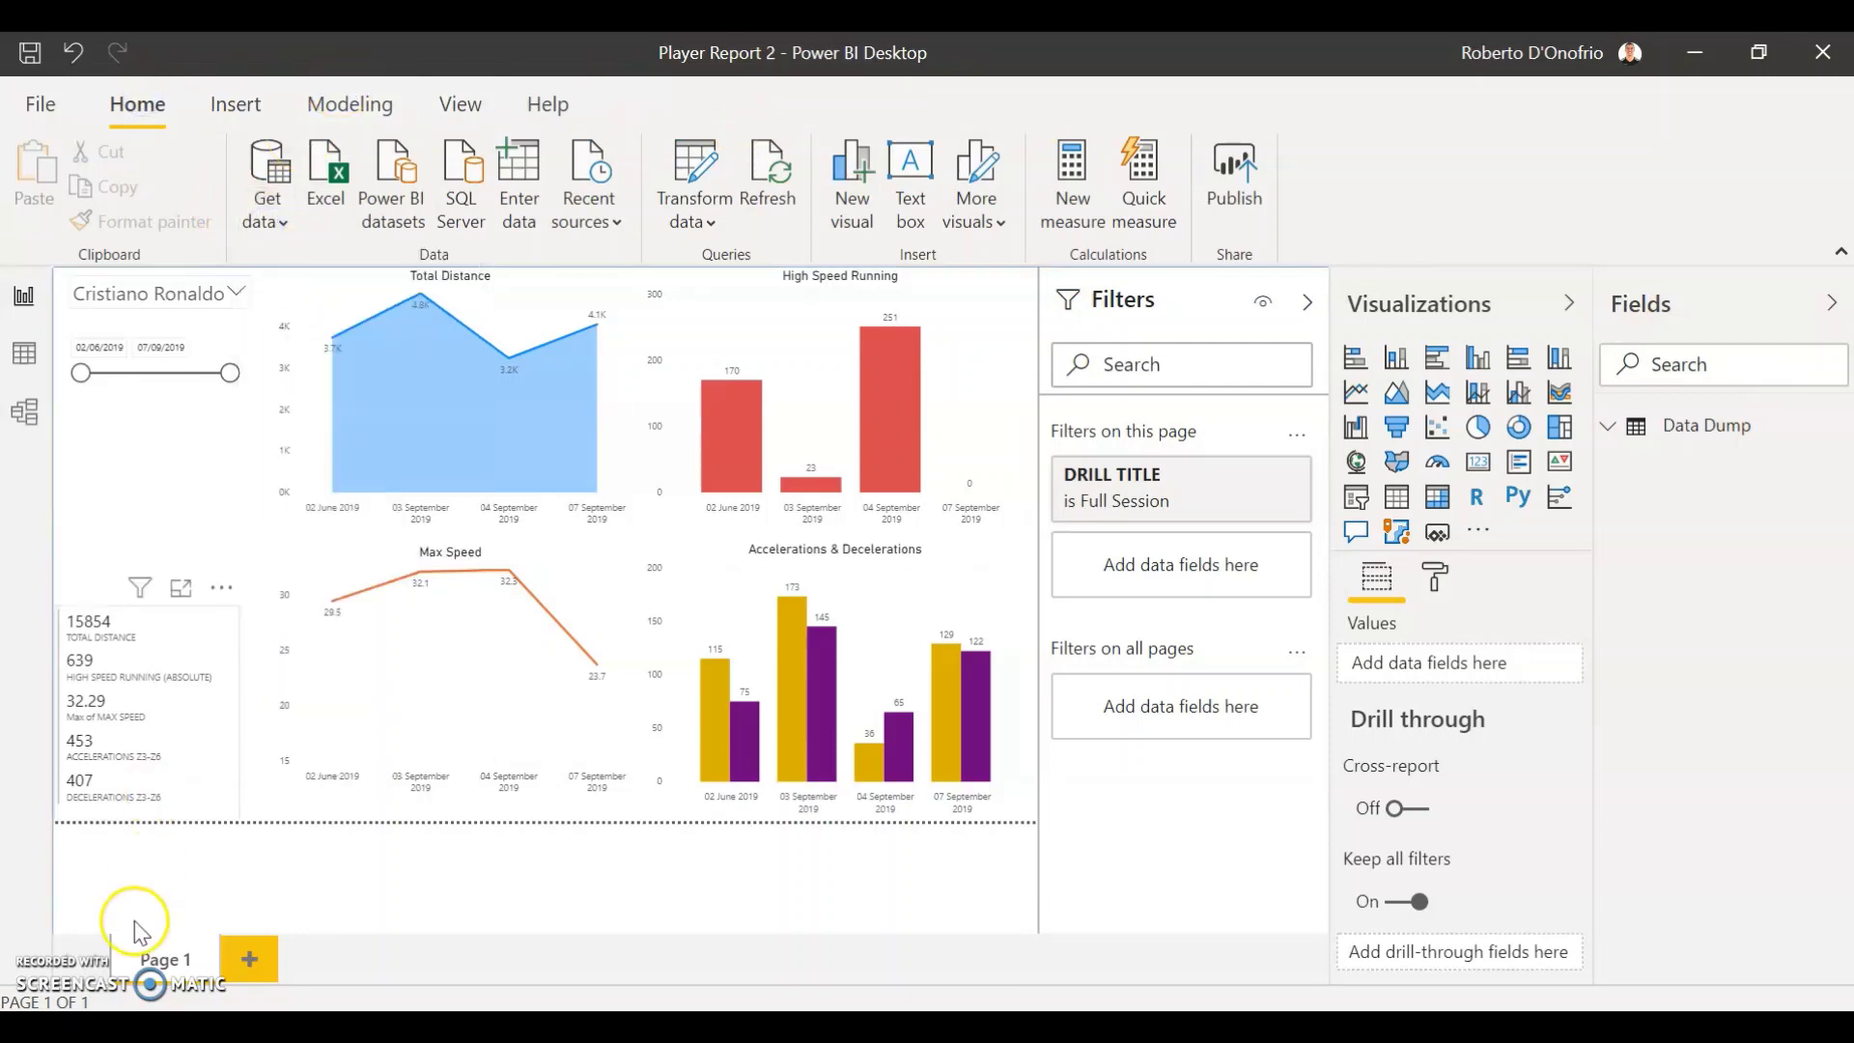
pyautogui.click(270, 228)
pyautogui.click(311, 309)
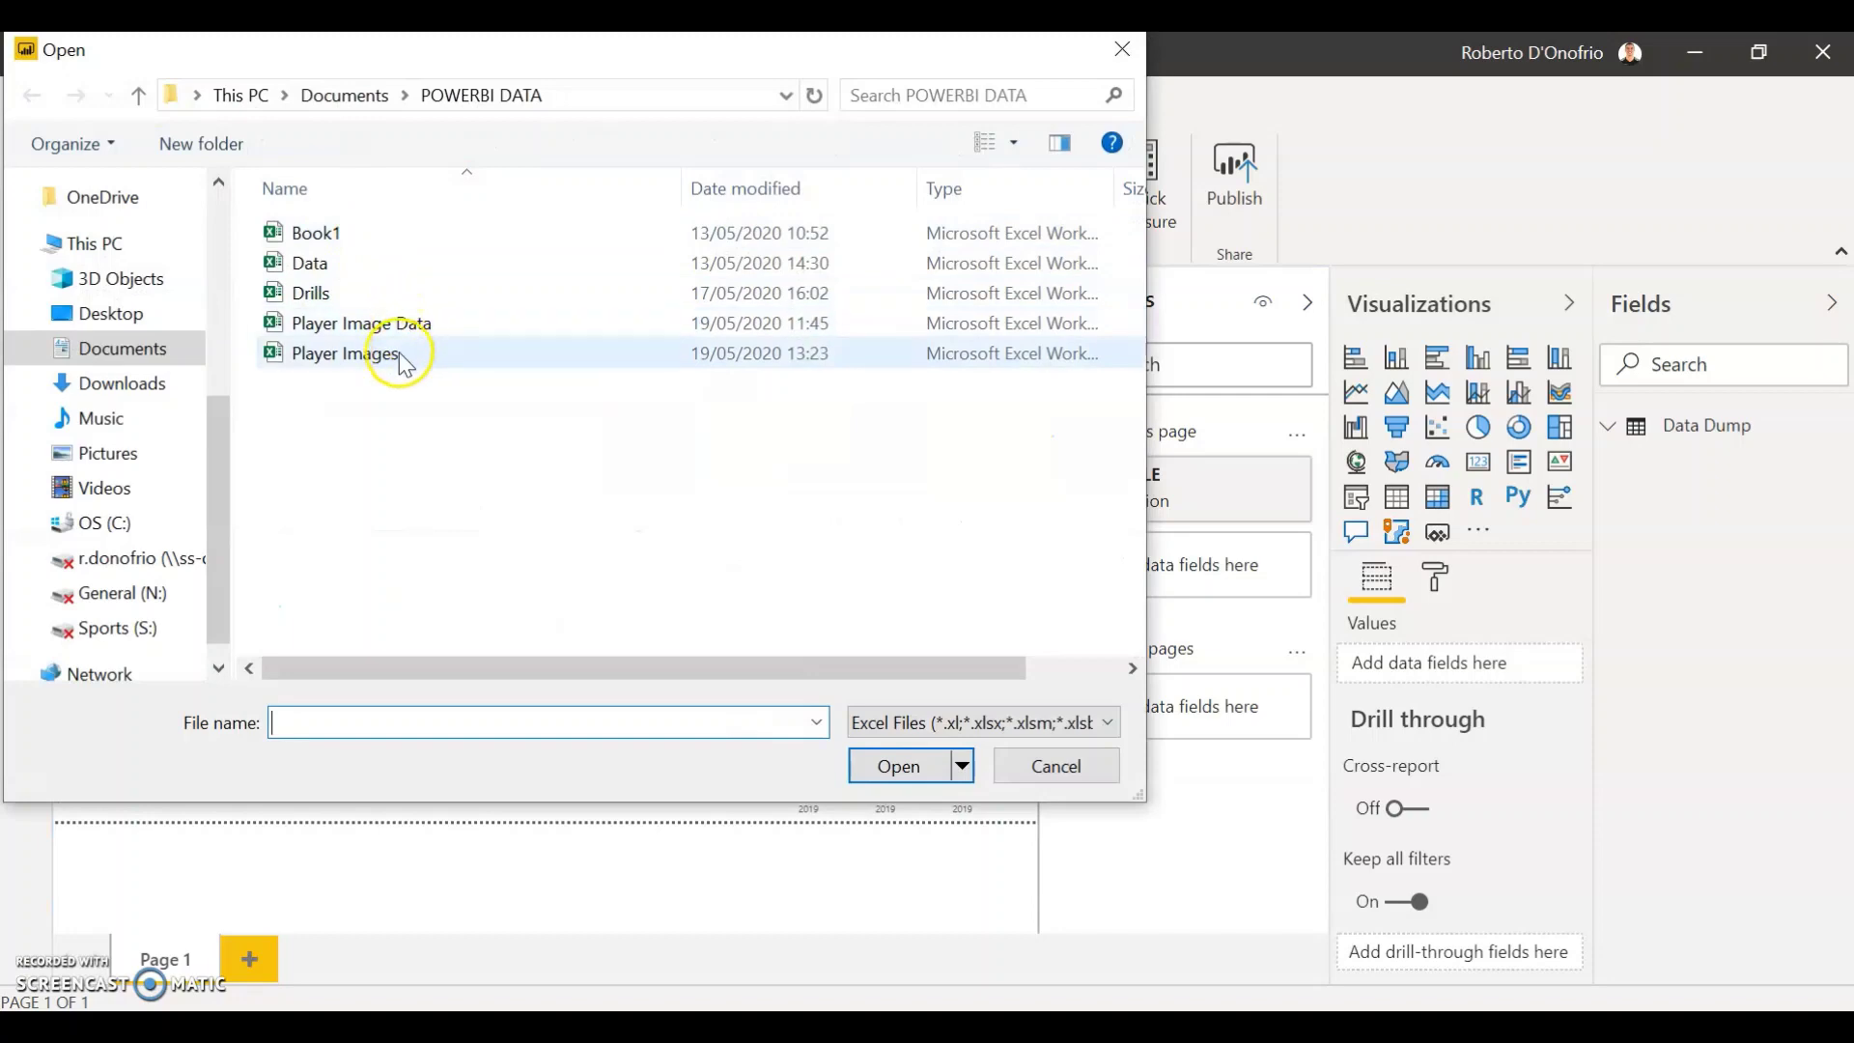
pyautogui.doubleClick(398, 355)
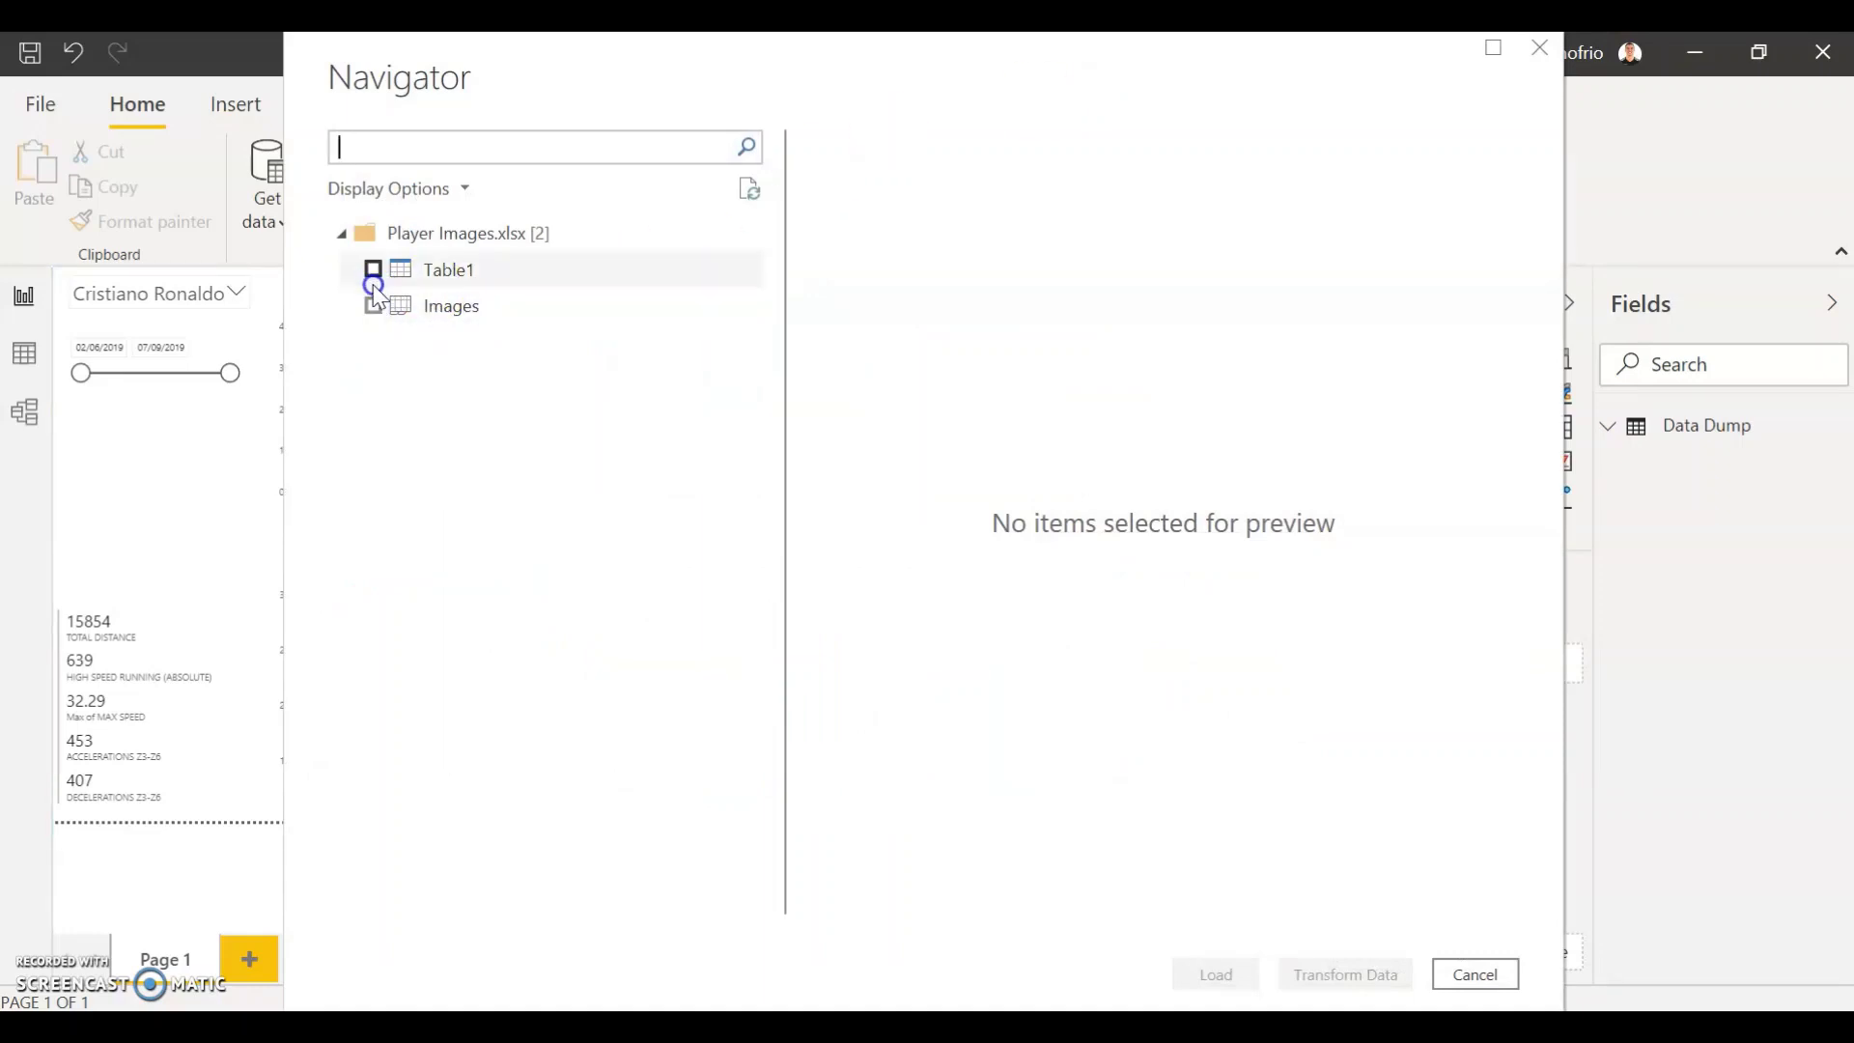
pyautogui.click(372, 270)
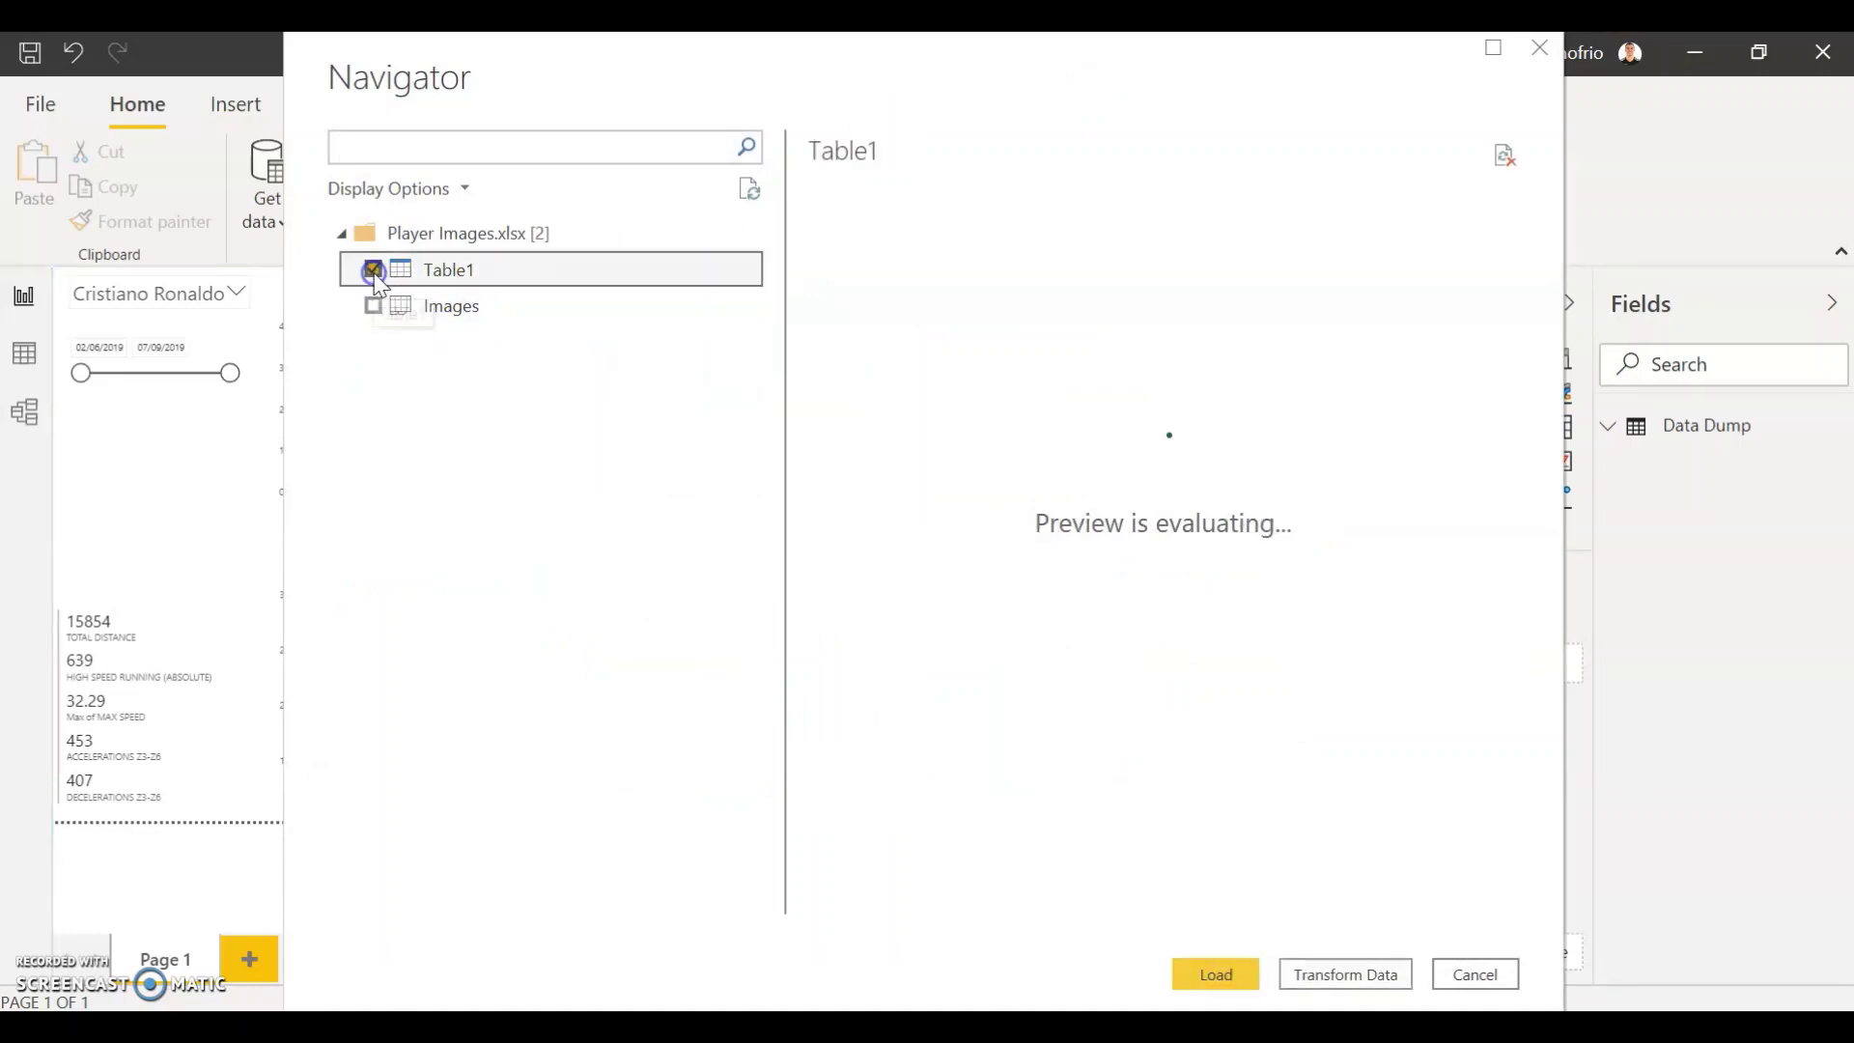
pyautogui.click(1240, 979)
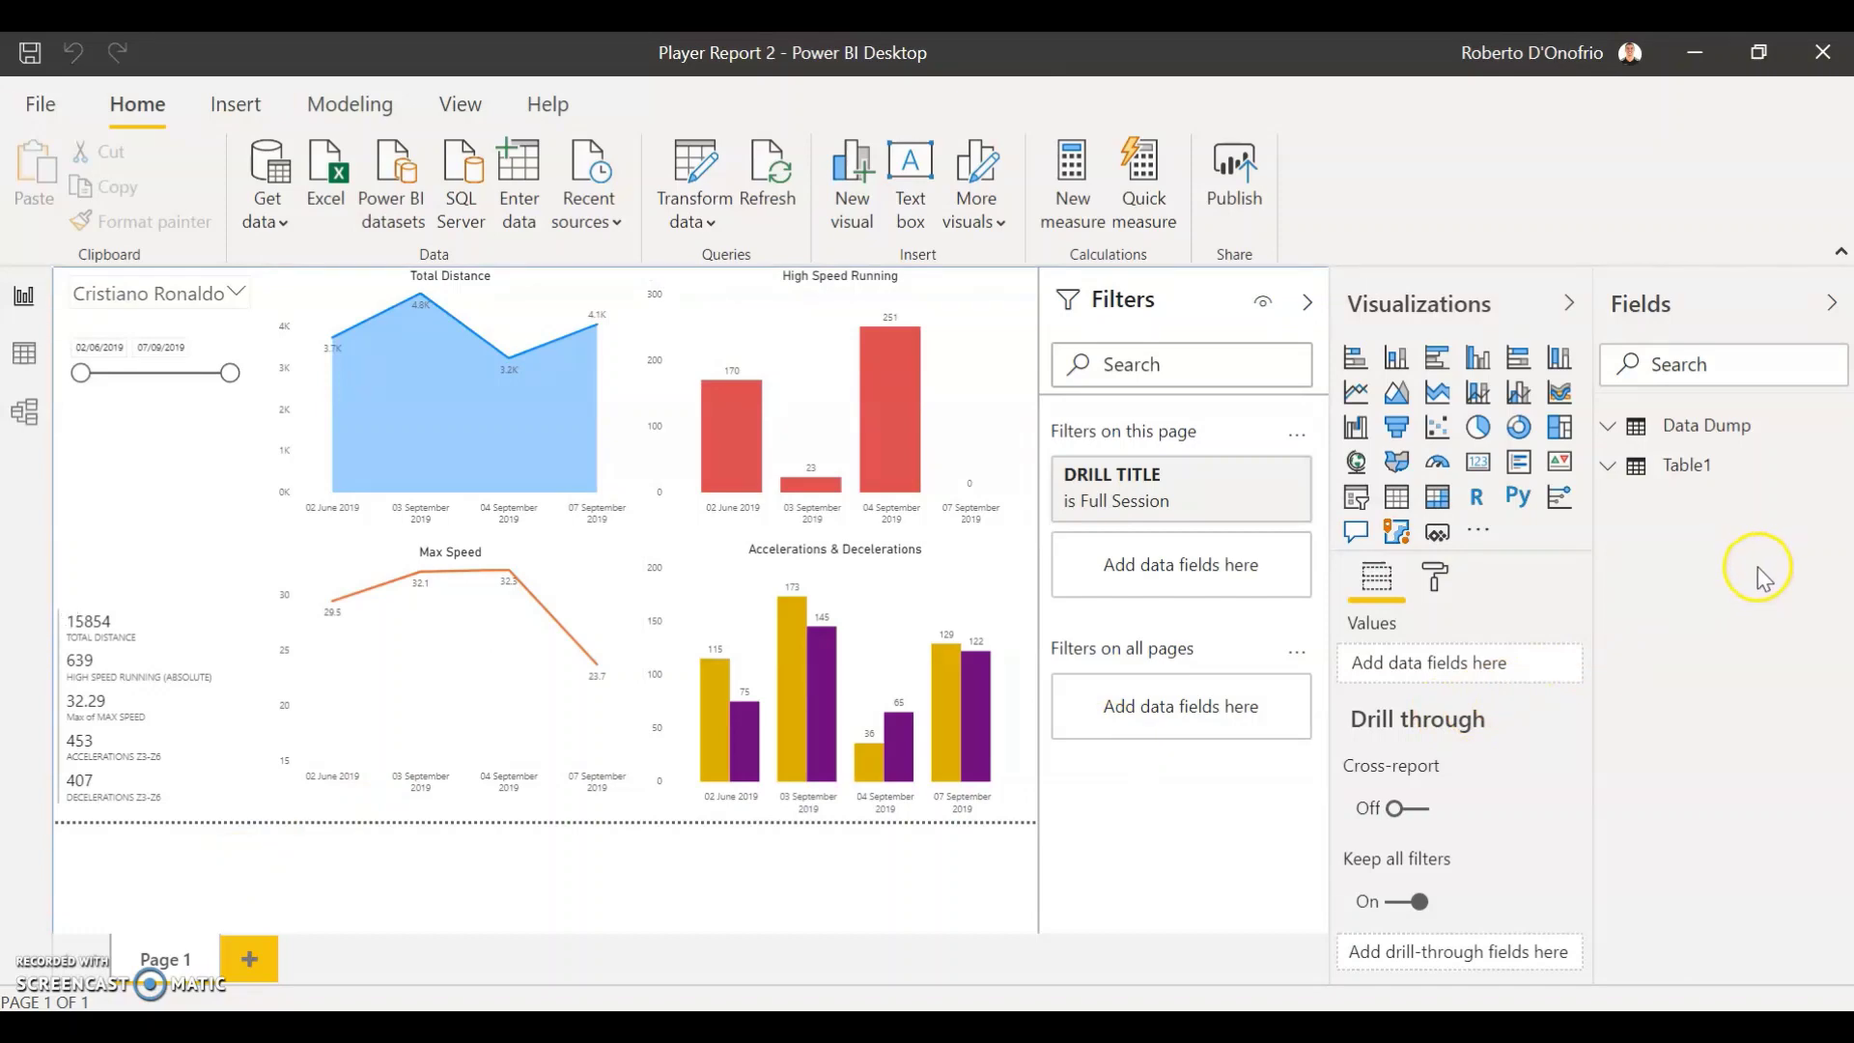
pyautogui.moveTo(1713, 437)
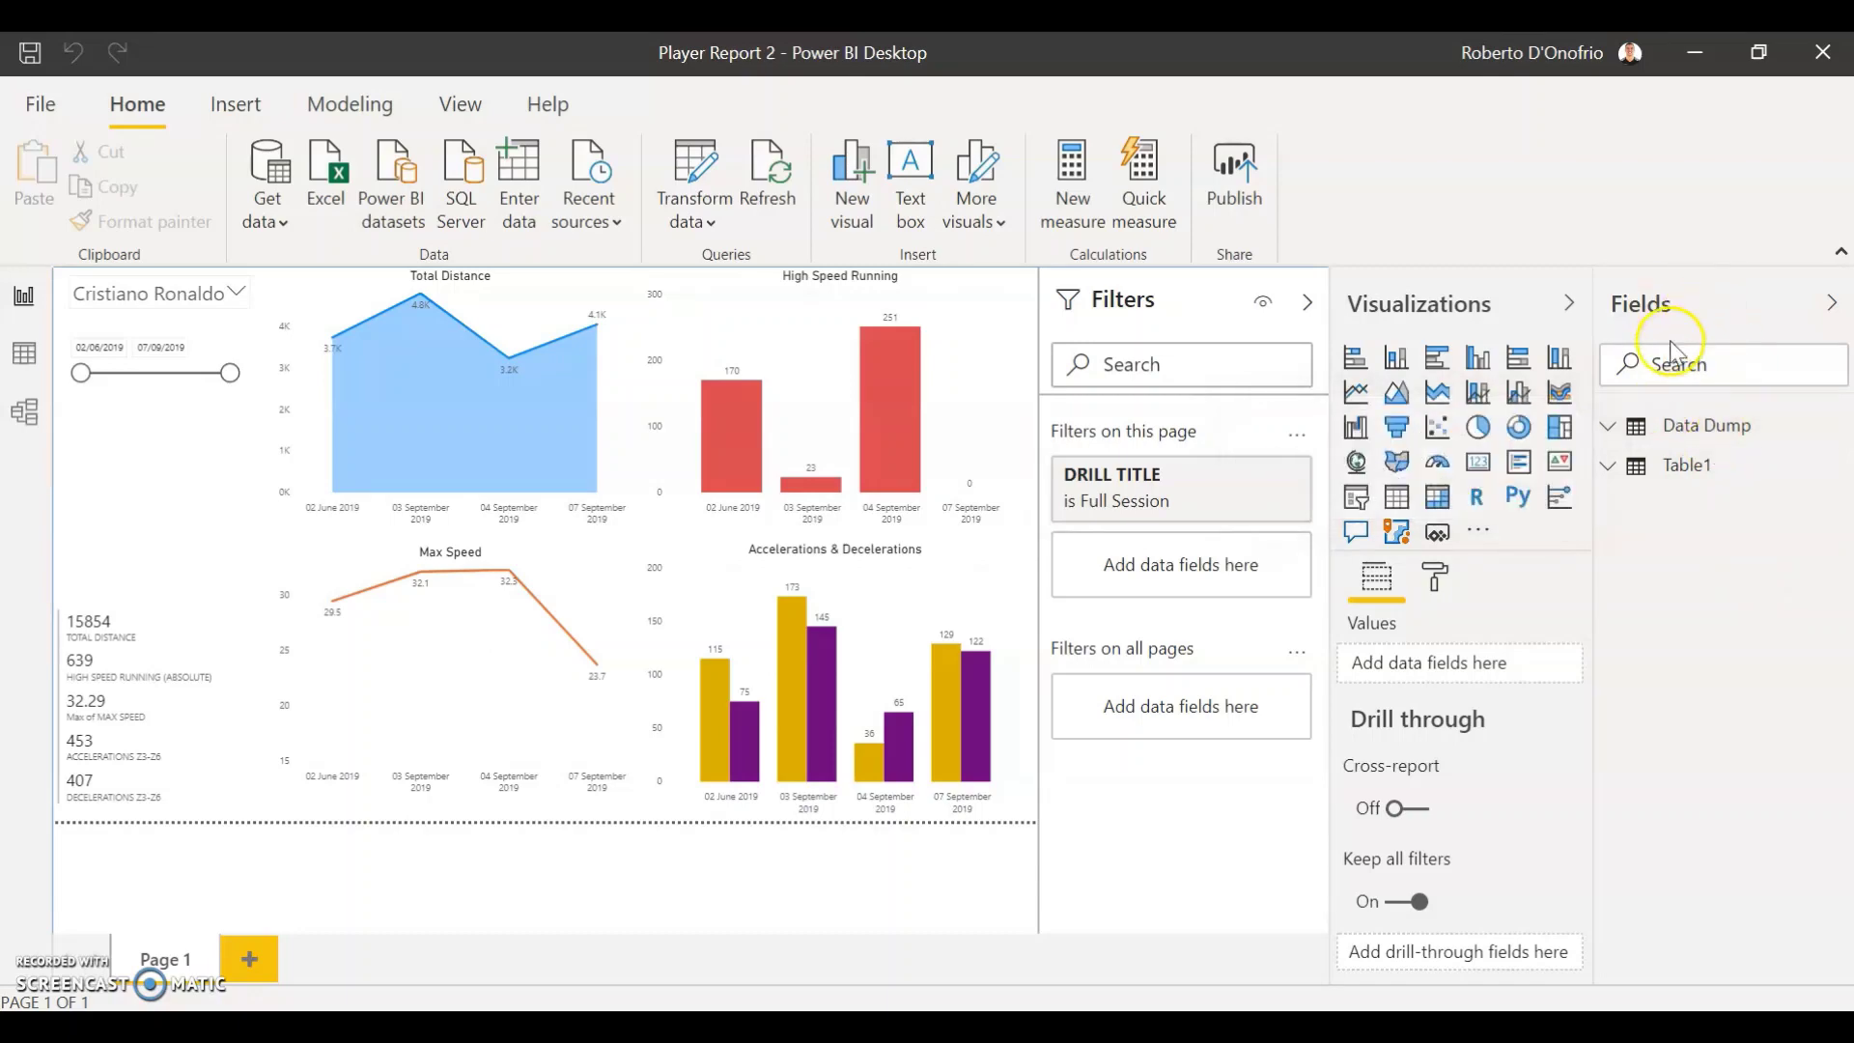
pyautogui.click(1696, 436)
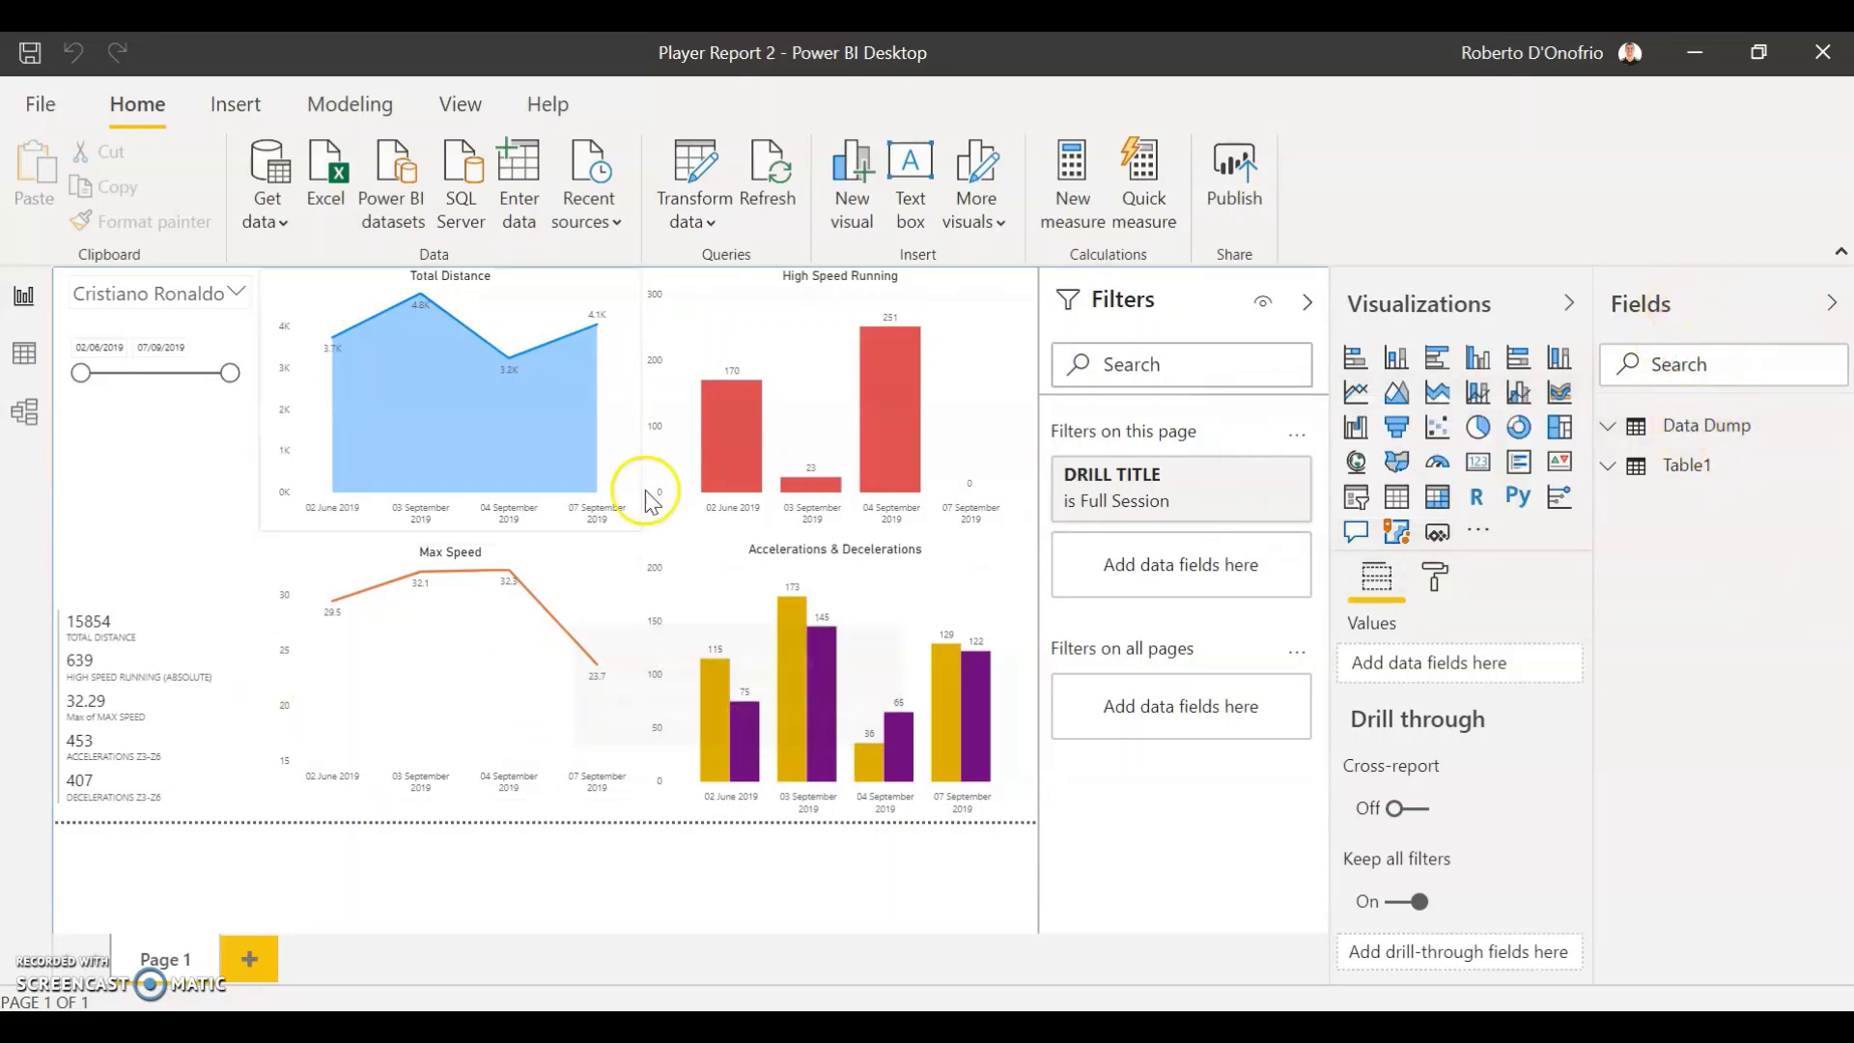
pyautogui.click(1608, 466)
pyautogui.click(1681, 480)
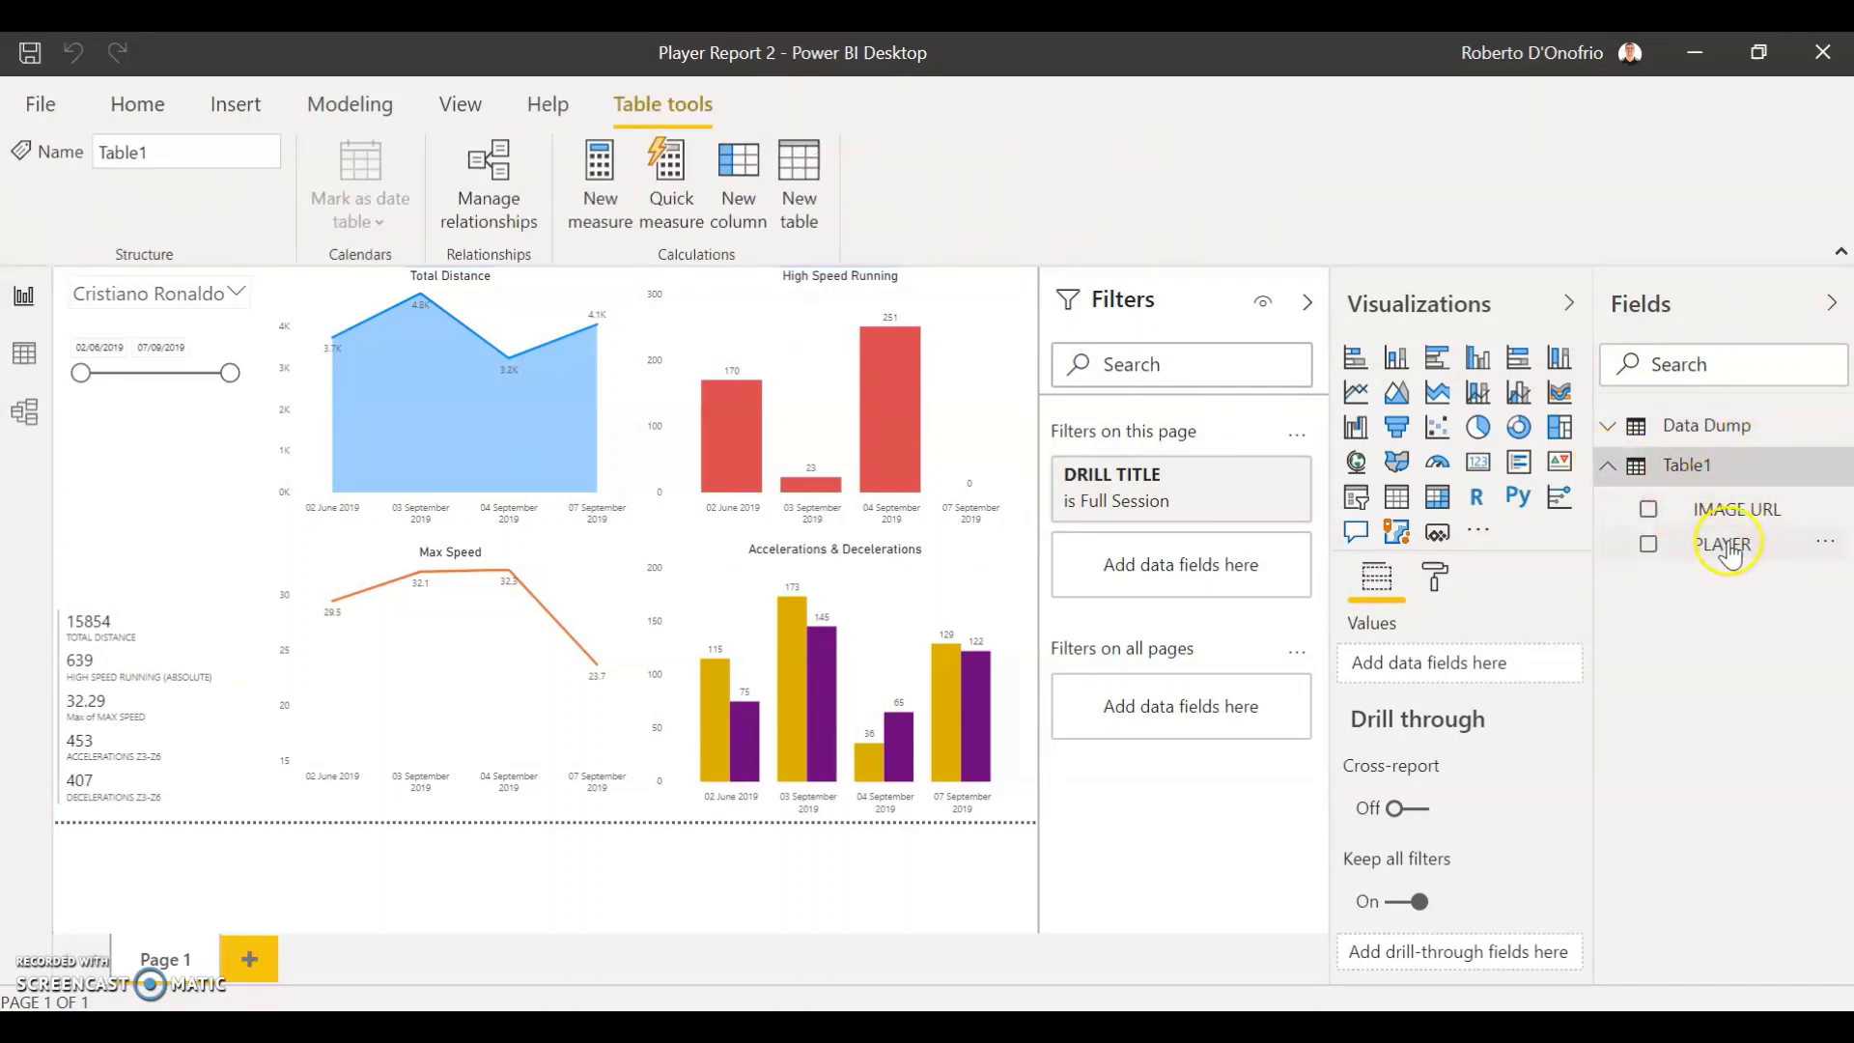
pyautogui.click(1609, 468)
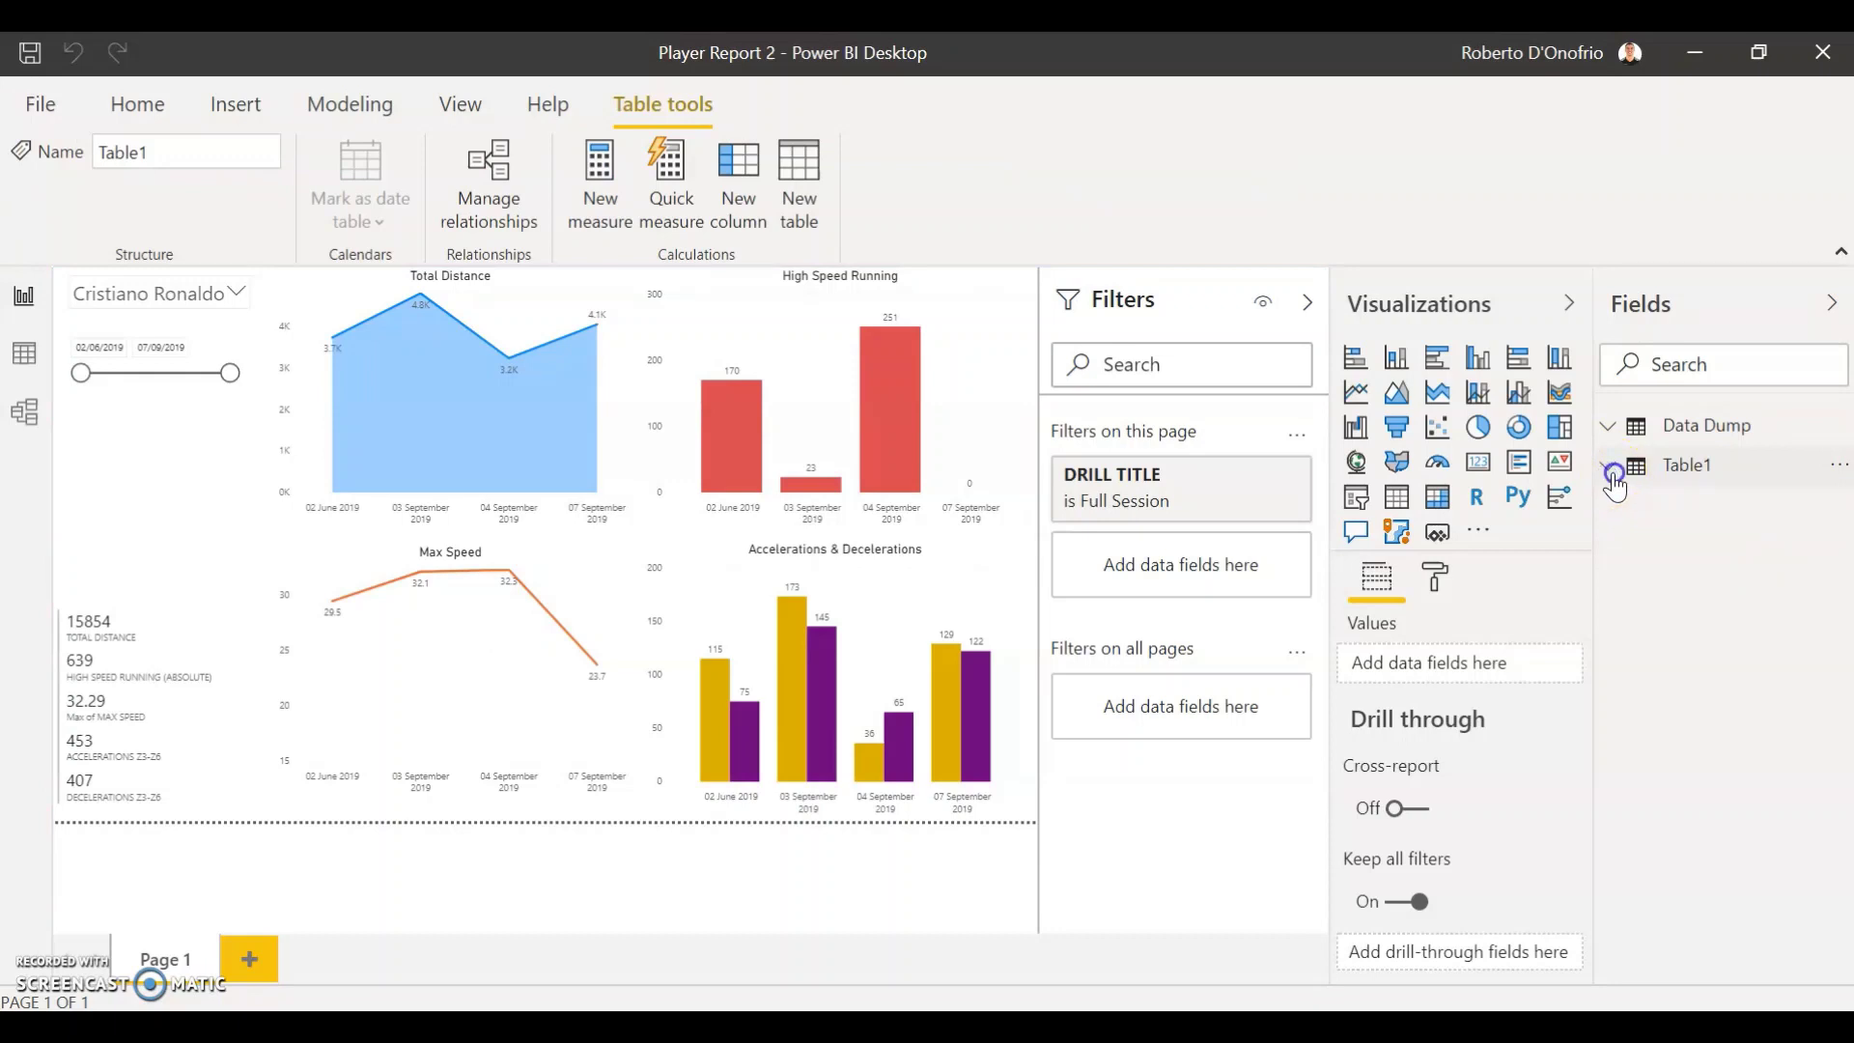
# - Show the Model view diagram and scroll the Data Dump card to its PLAYER fields
pyautogui.click(24, 417)
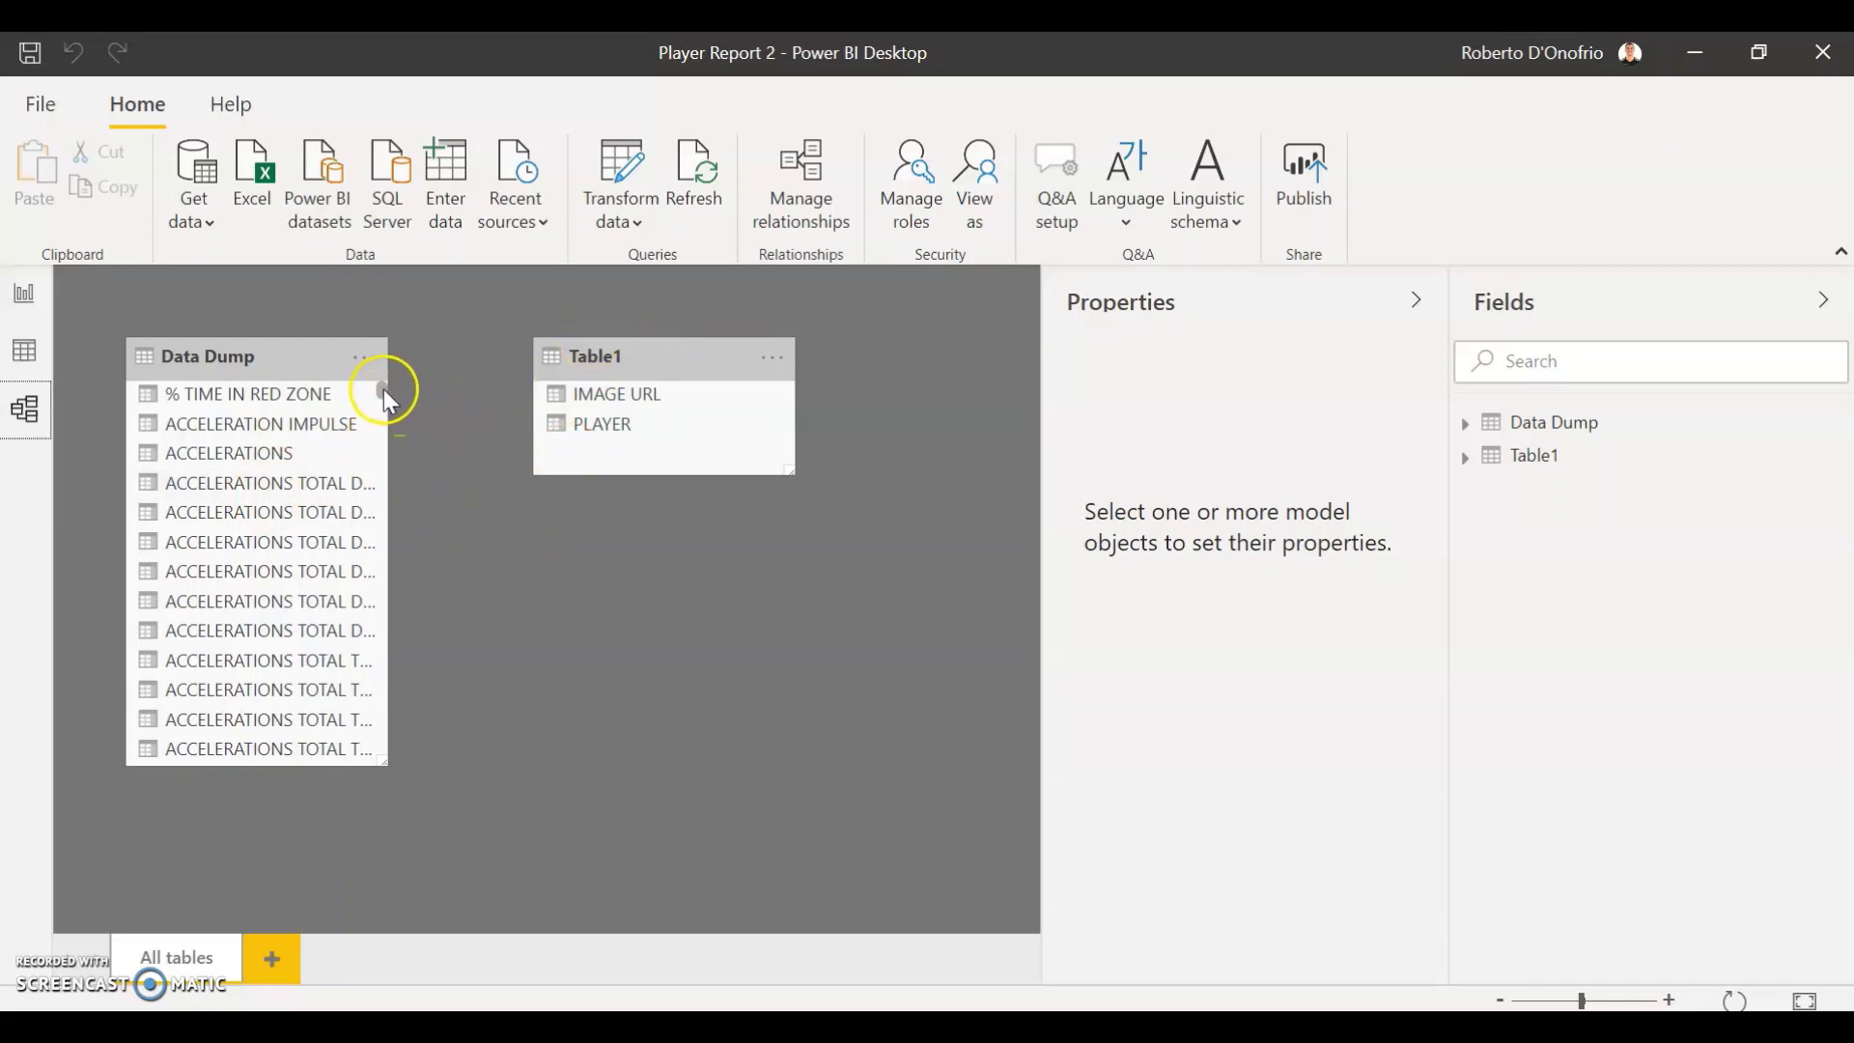
pyautogui.moveTo(385, 390); pyautogui.dragTo(373, 666)
pyautogui.scroll(3, 281, 558)
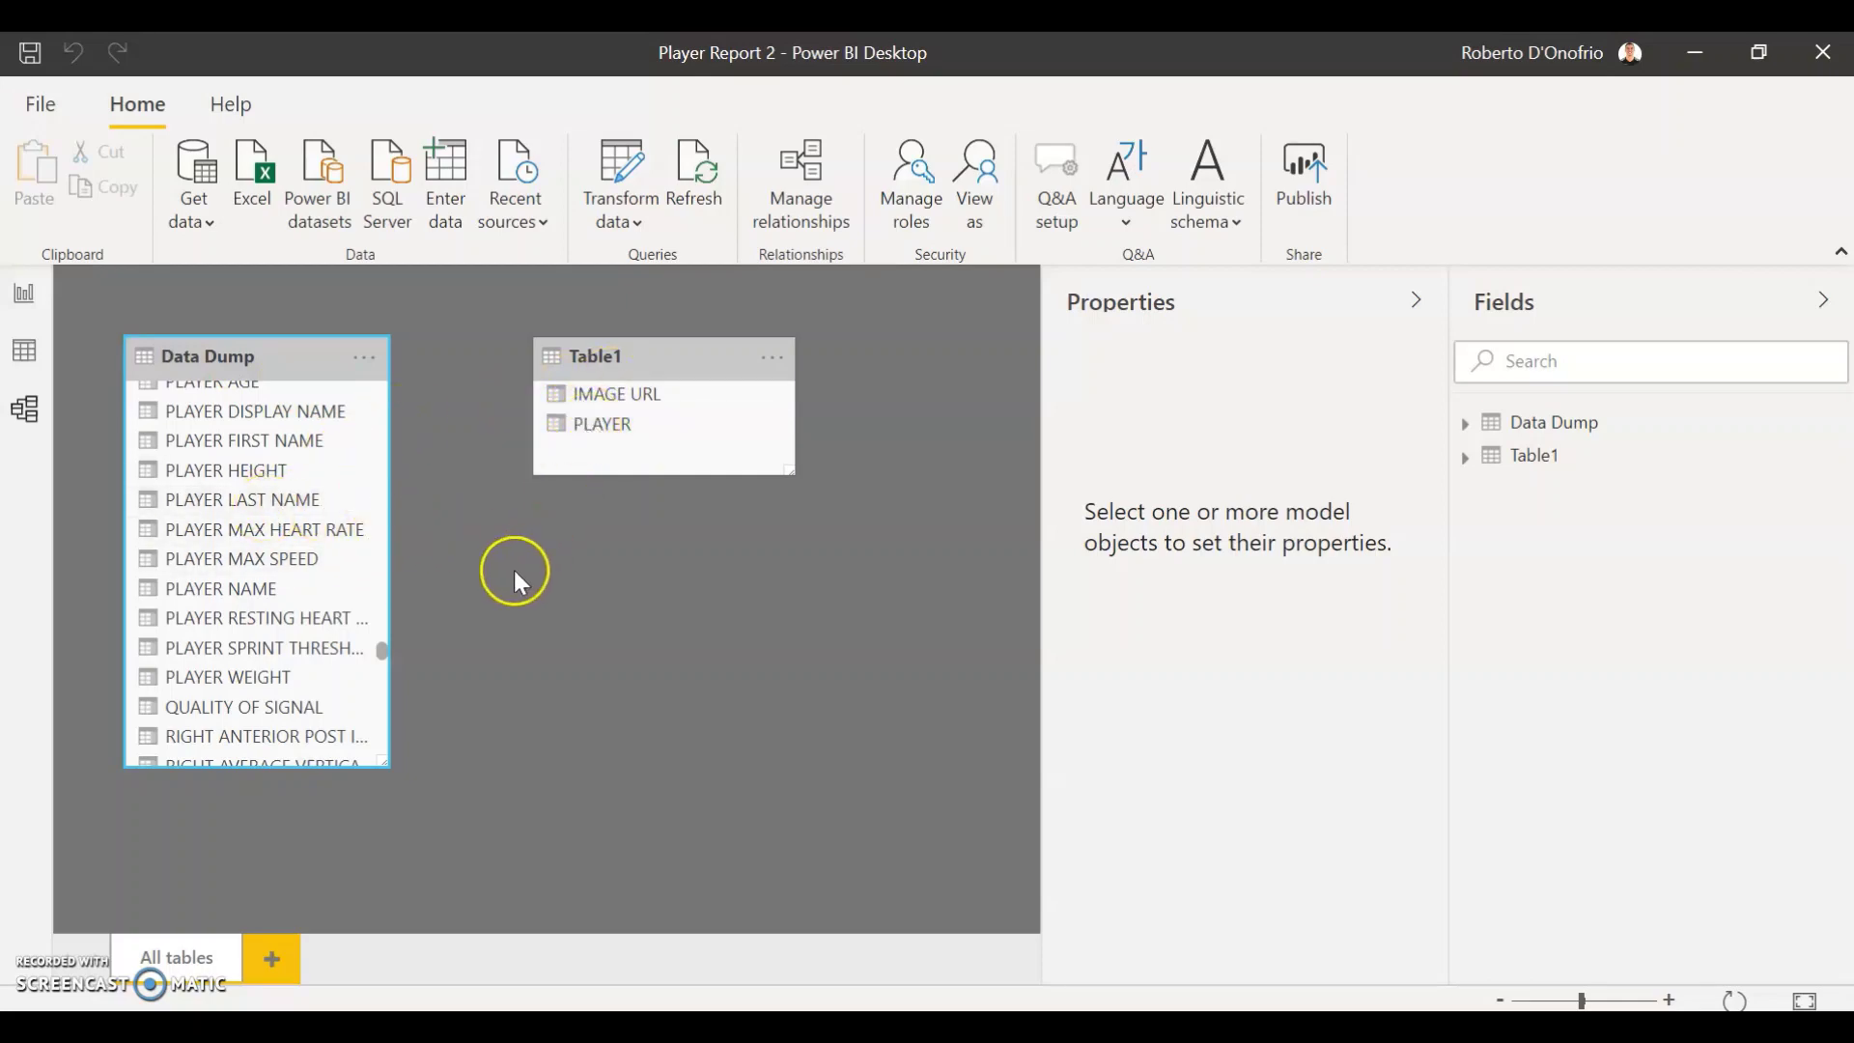
pyautogui.scroll(1, 325, 498)
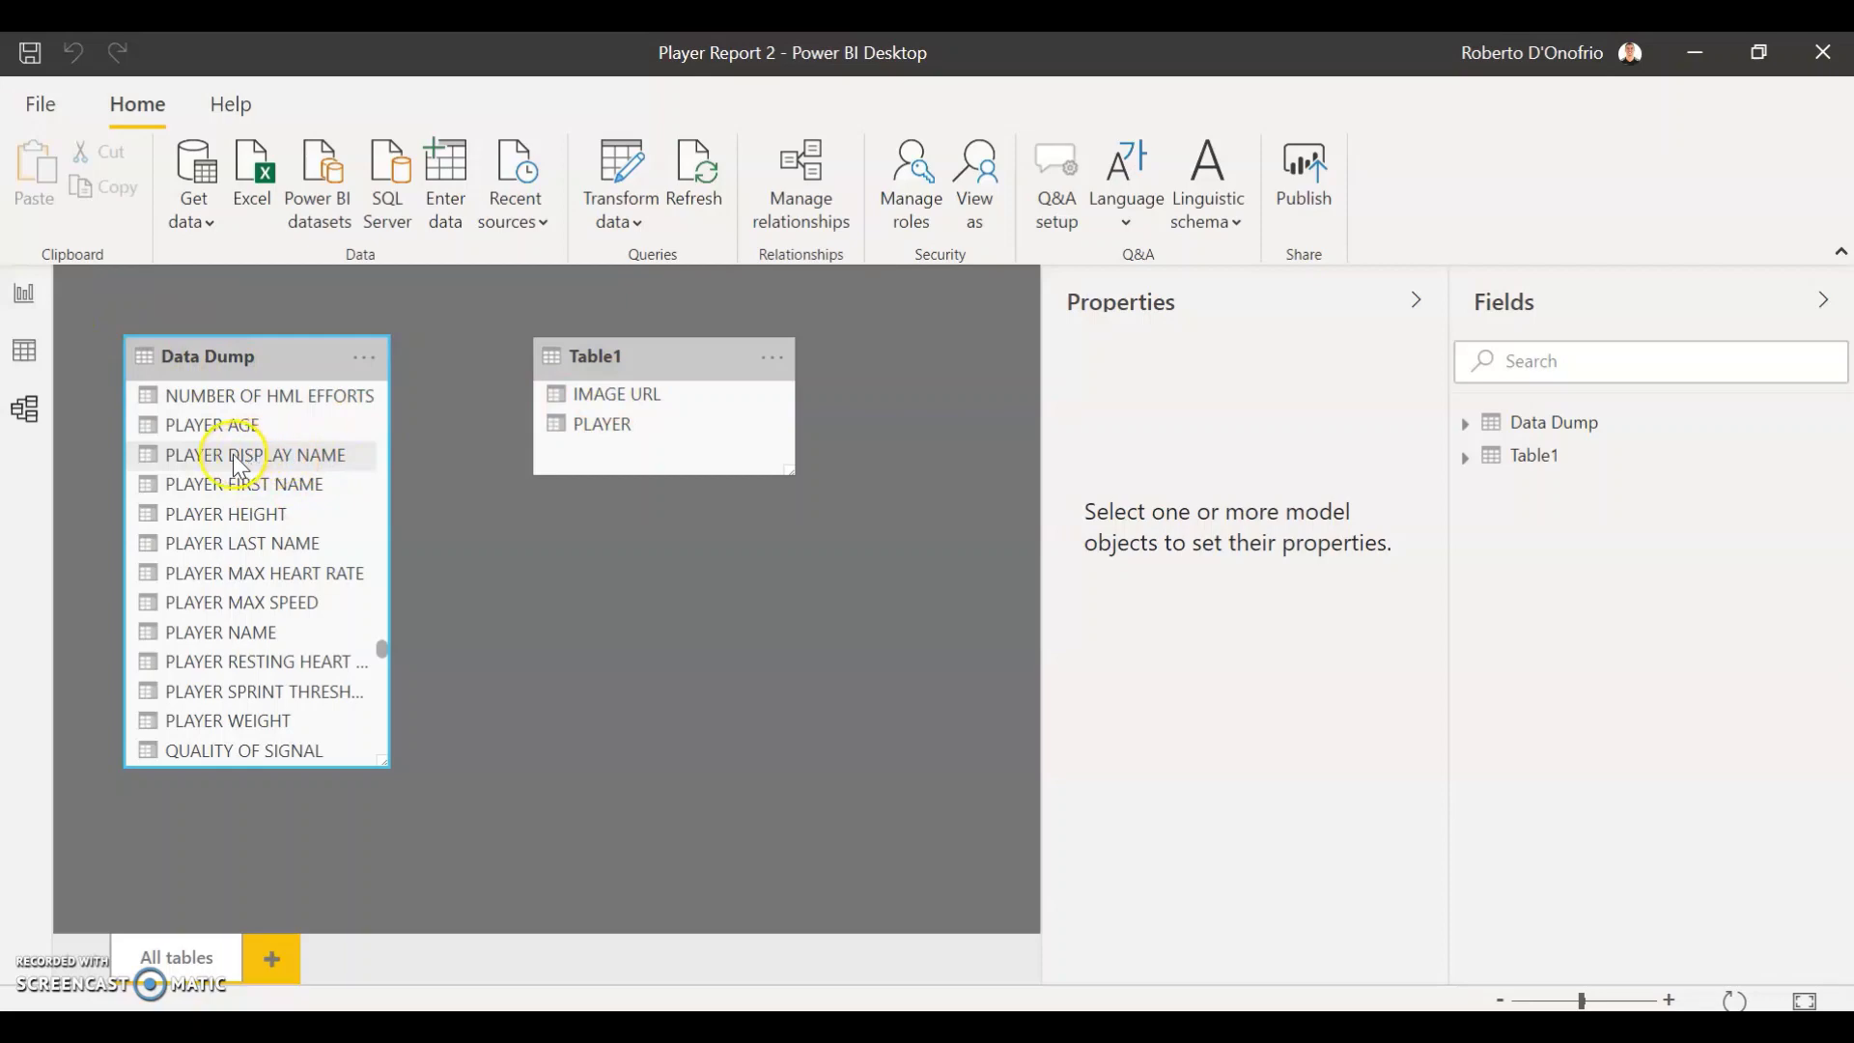
# - Link Data Dump's PLAYER DISPLAY NAME to Table1's PLAYER and list relationships in Manage relationships
pyautogui.moveTo(228, 465); pyautogui.dragTo(594, 432)
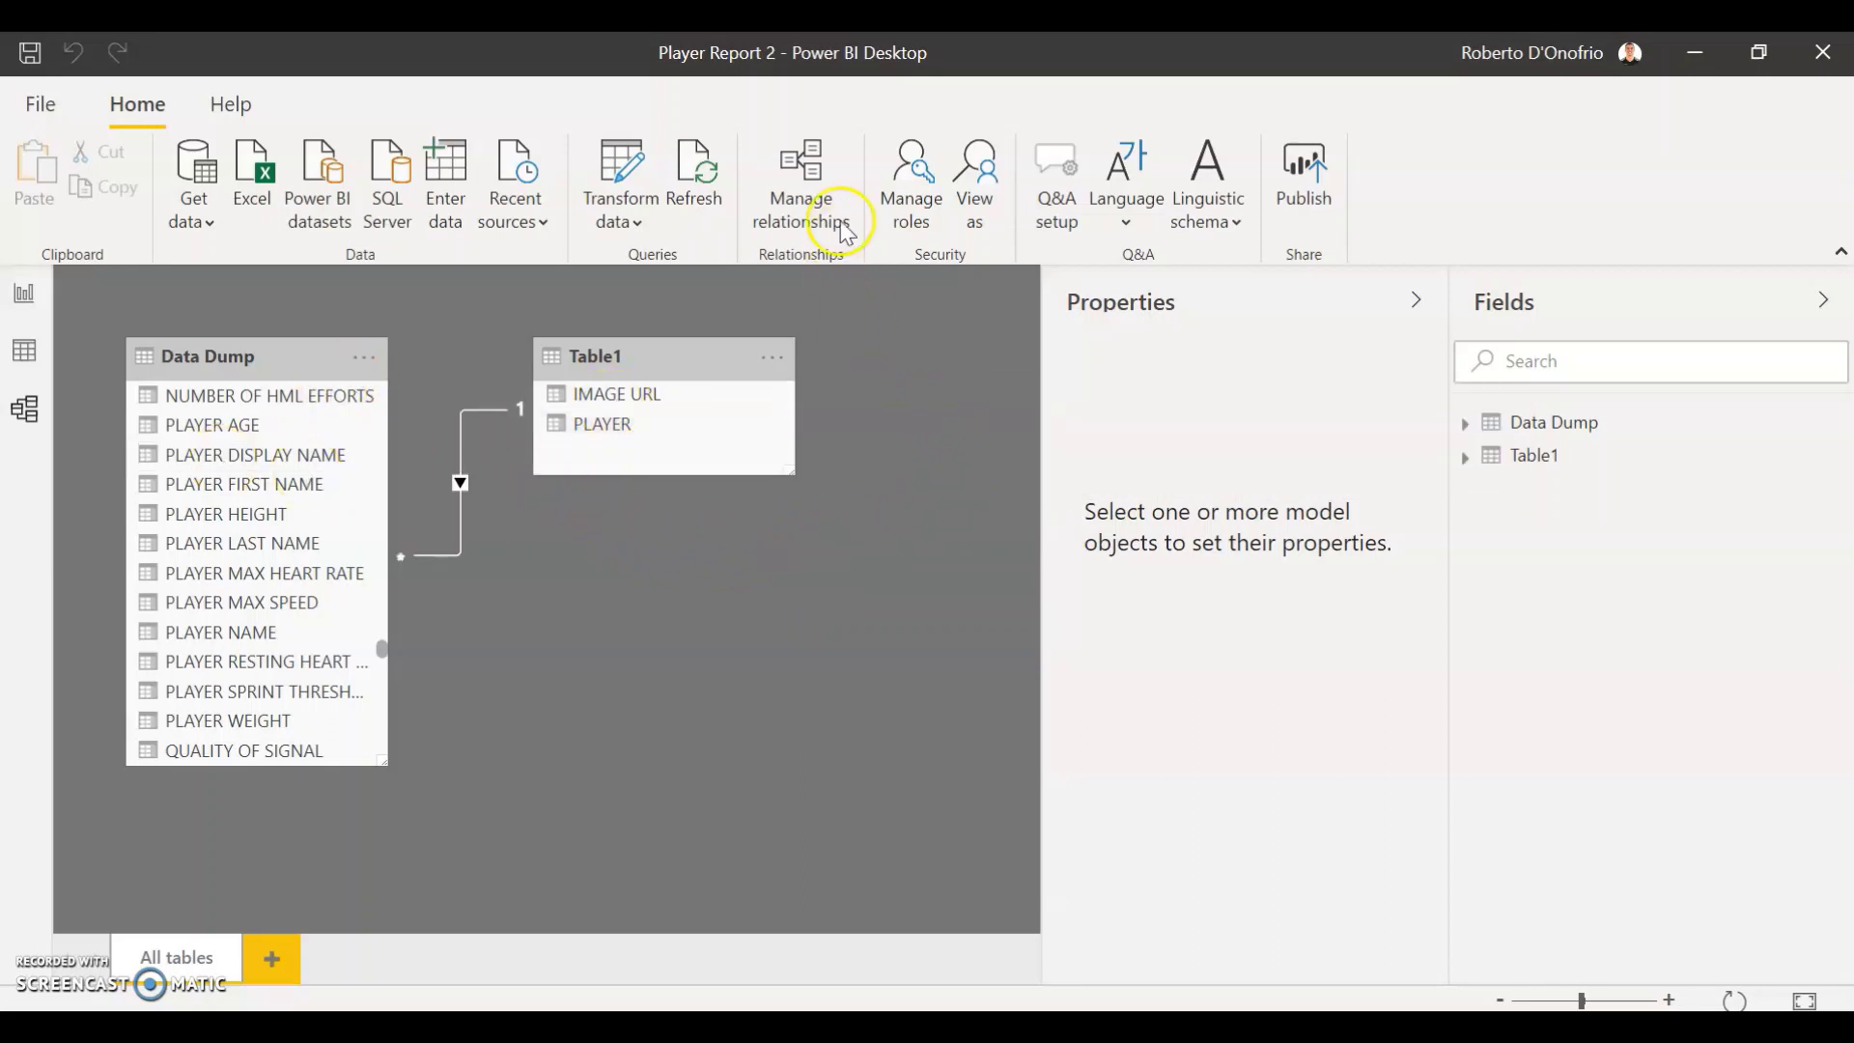
pyautogui.click(820, 203)
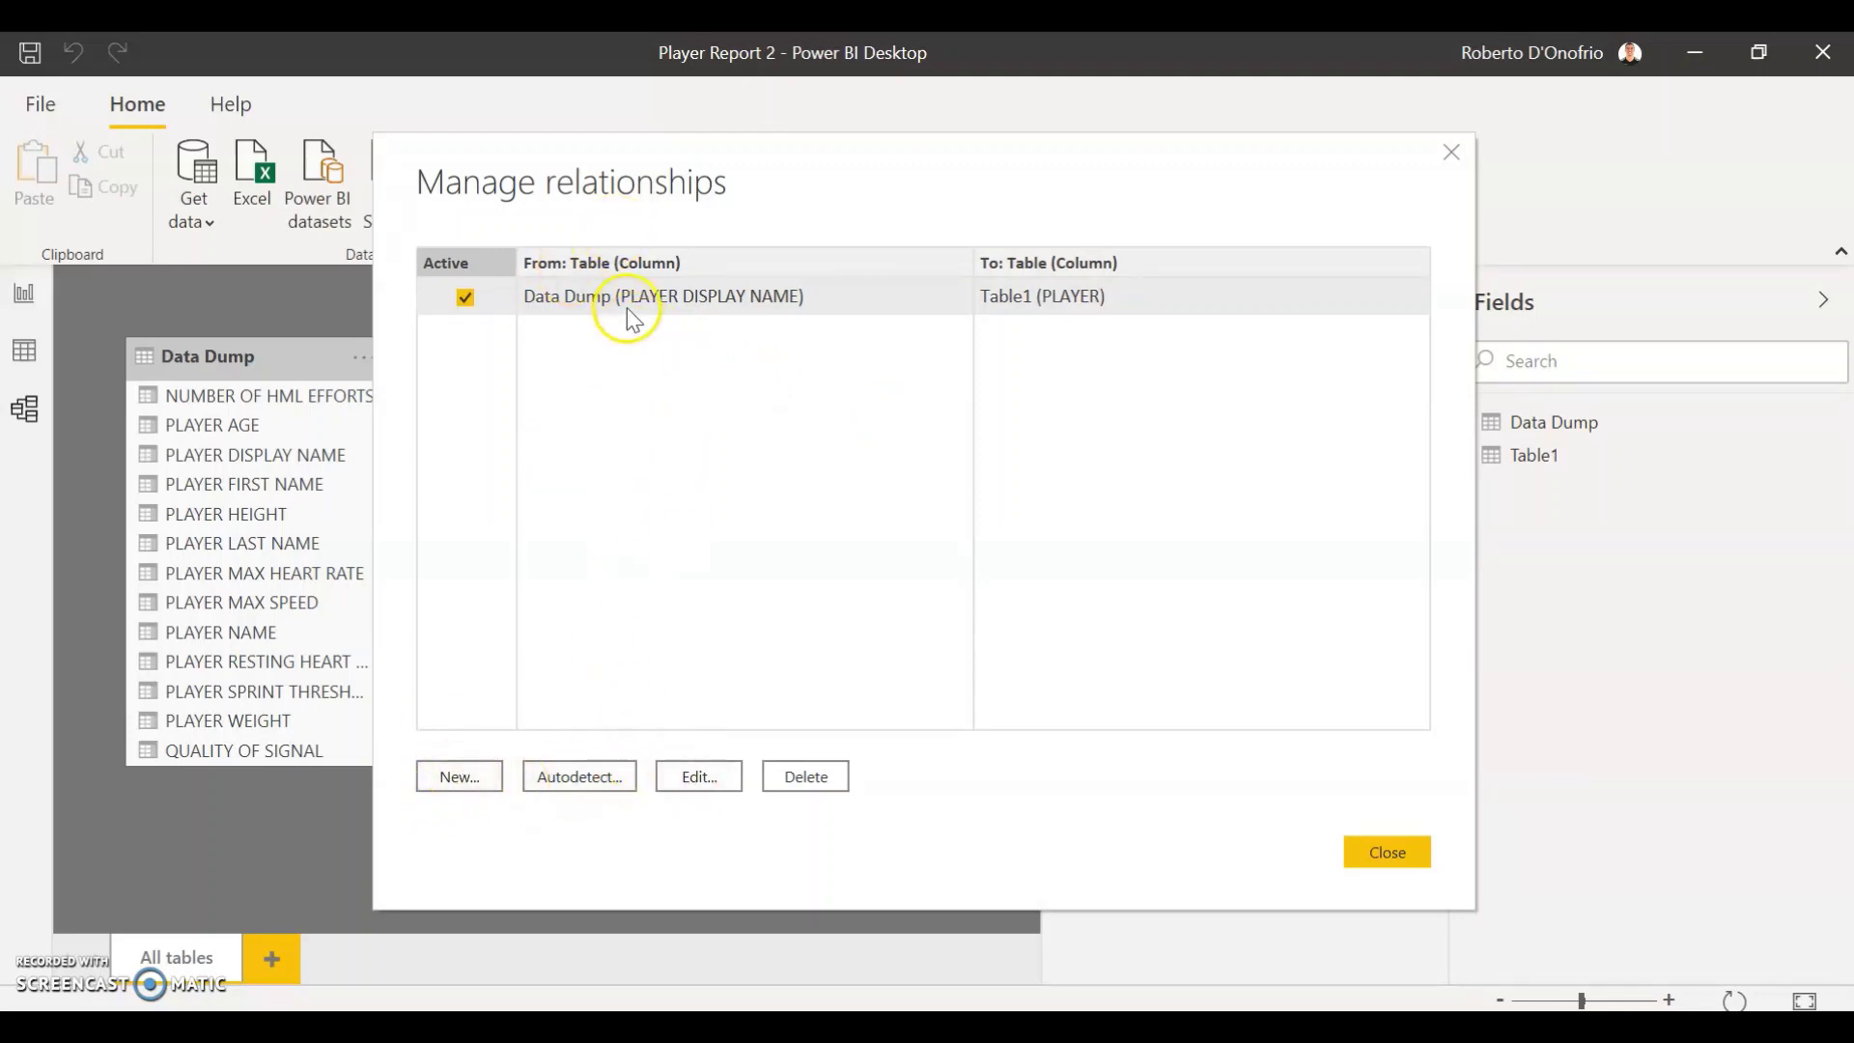
# - Set the Data Dump–Table1 relationship's cross filter direction to Both
pyautogui.click(695, 780)
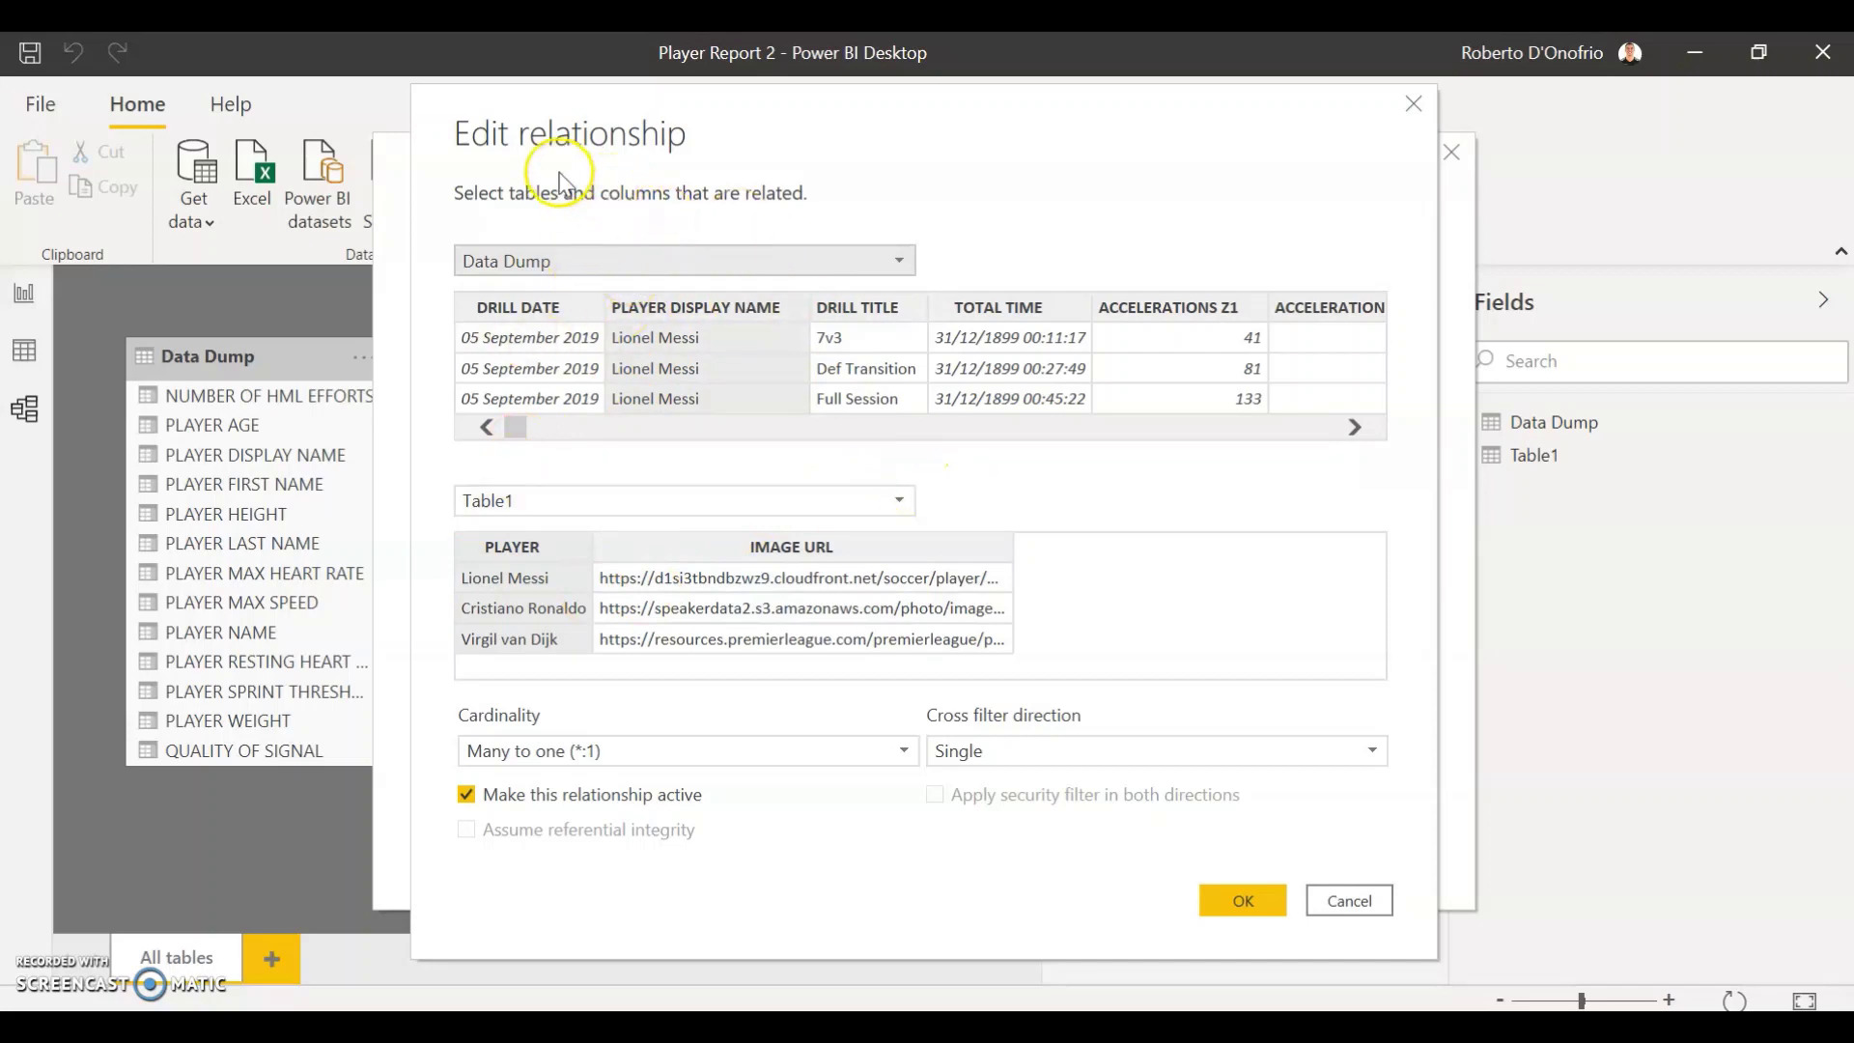
pyautogui.click(961, 750)
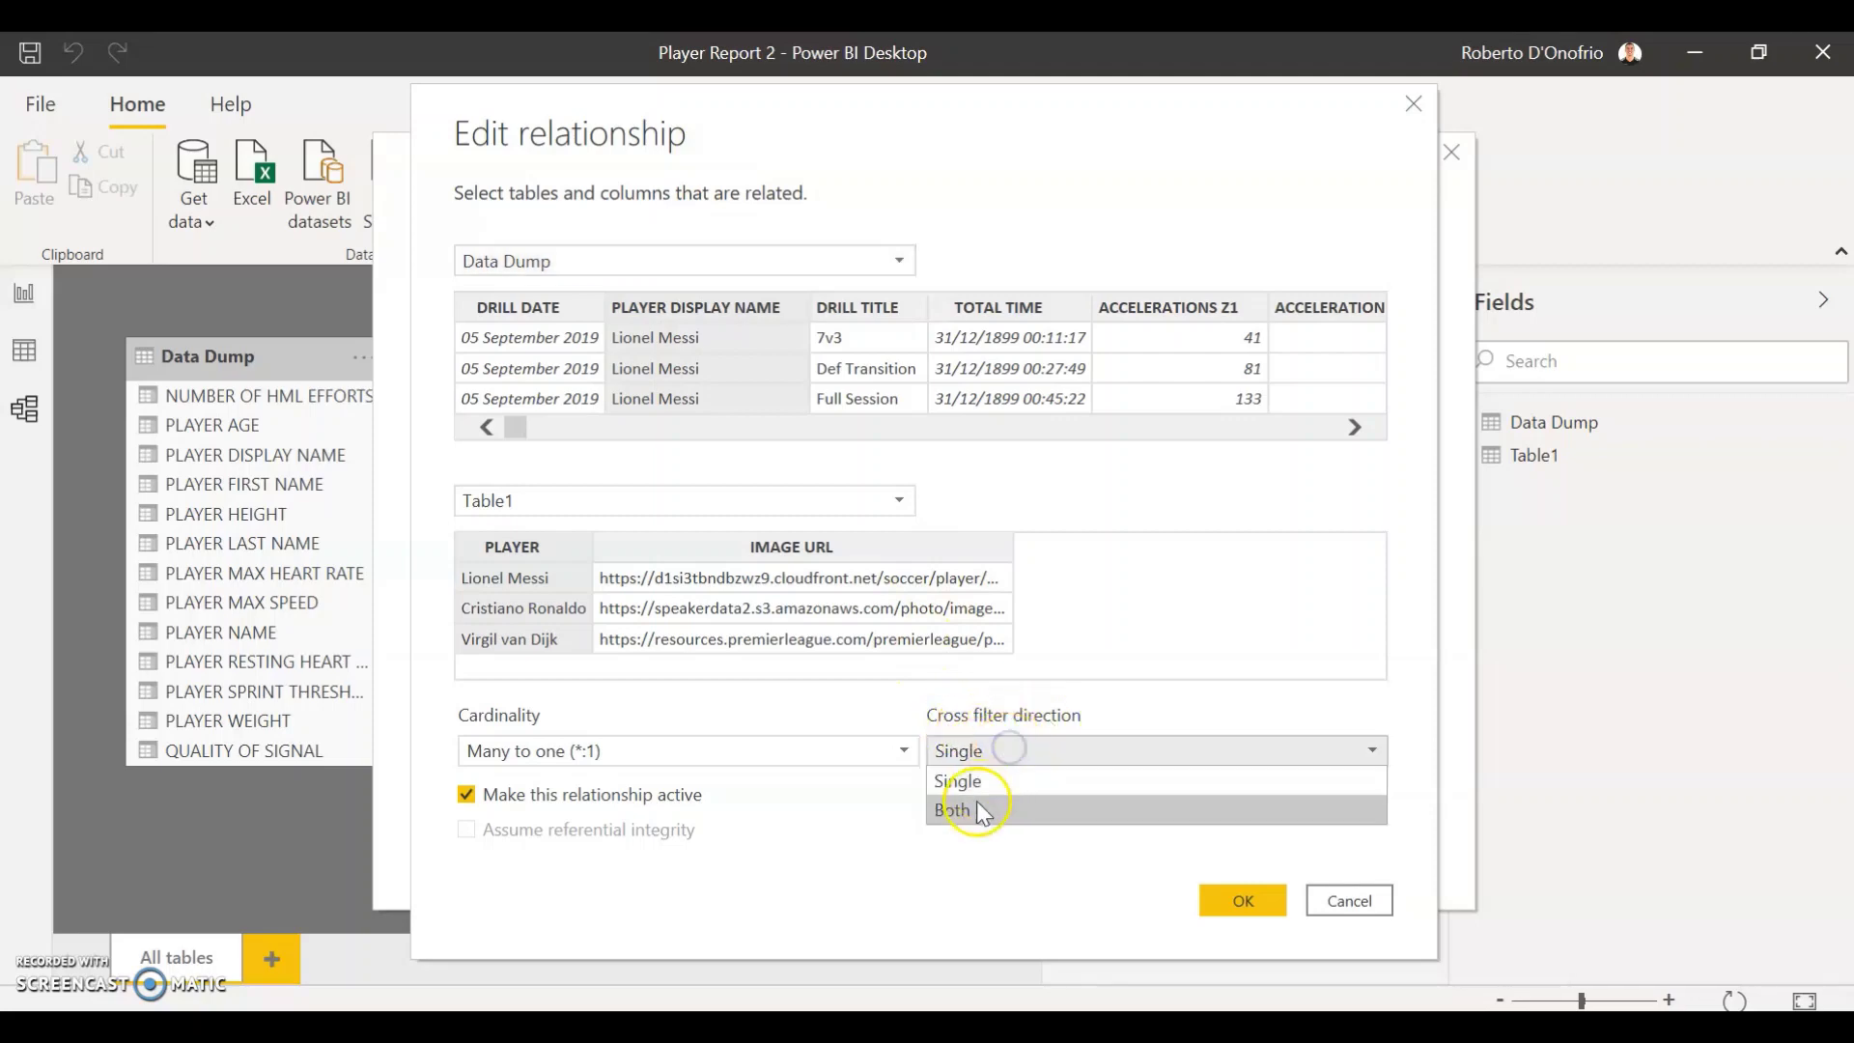
pyautogui.click(975, 807)
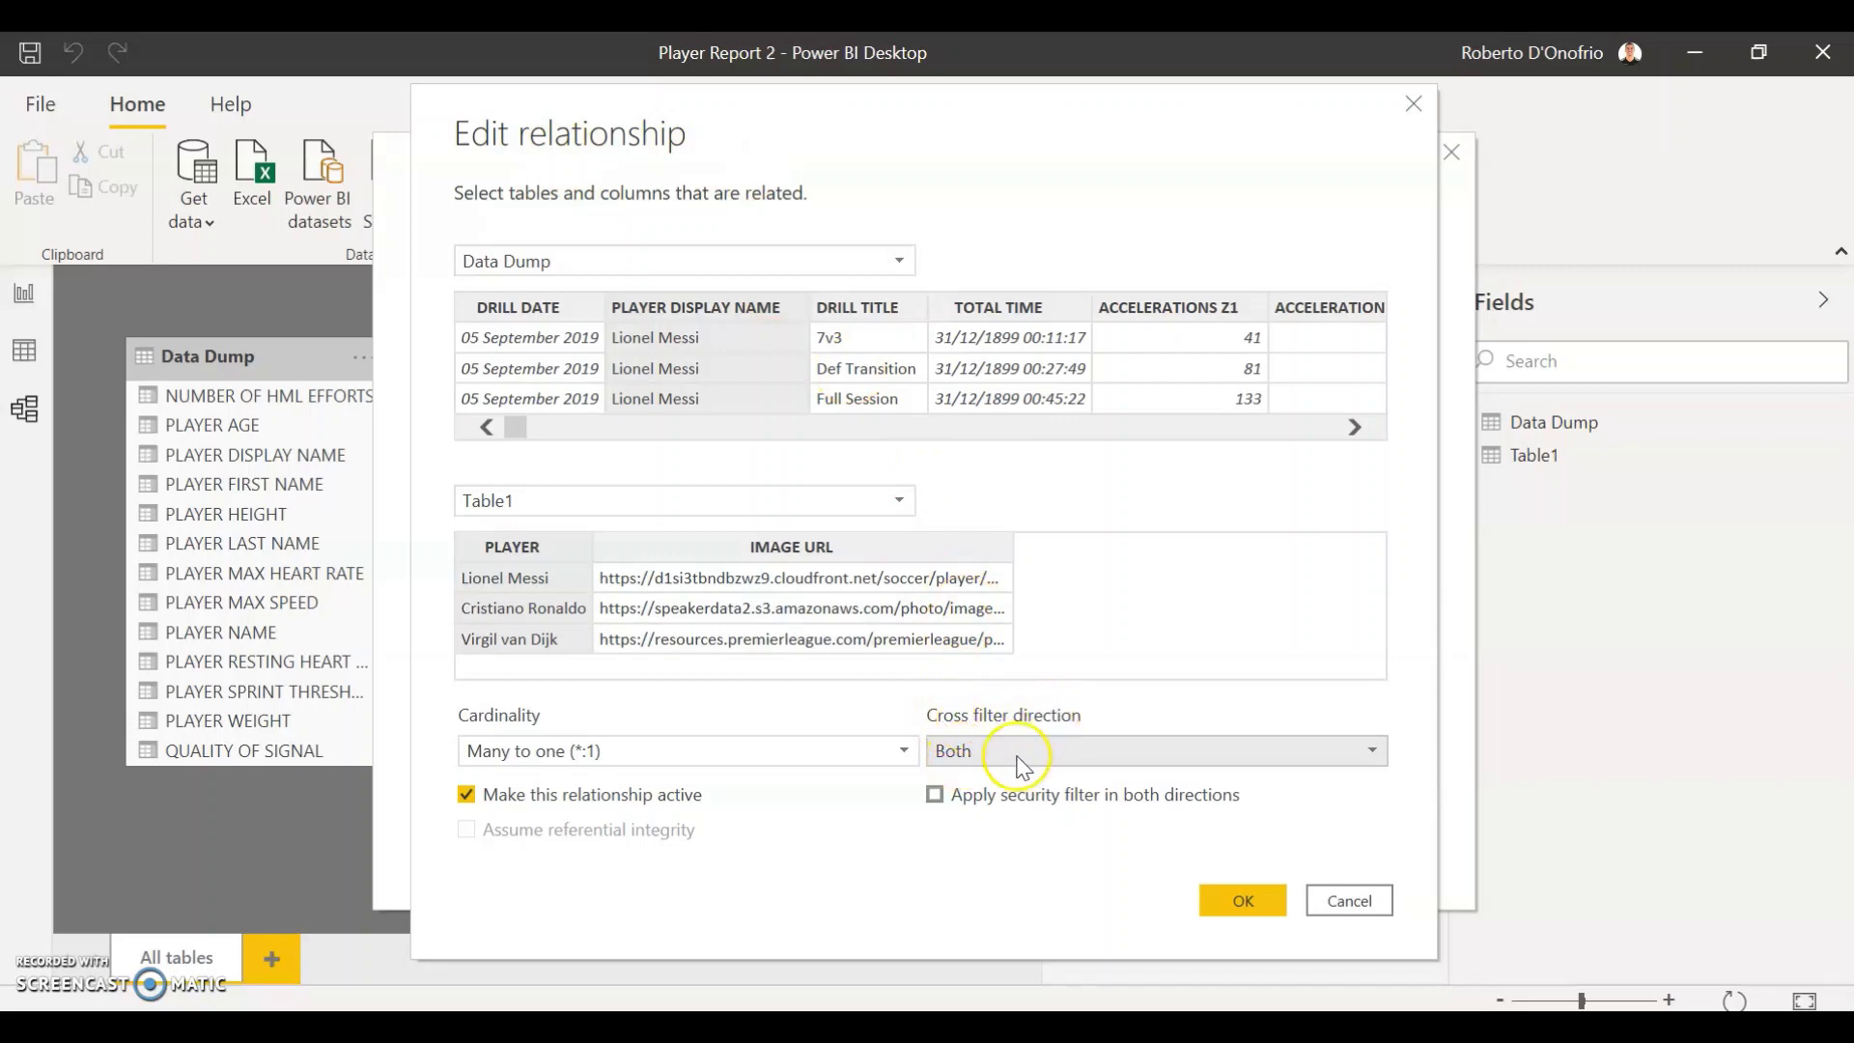
pyautogui.click(1243, 901)
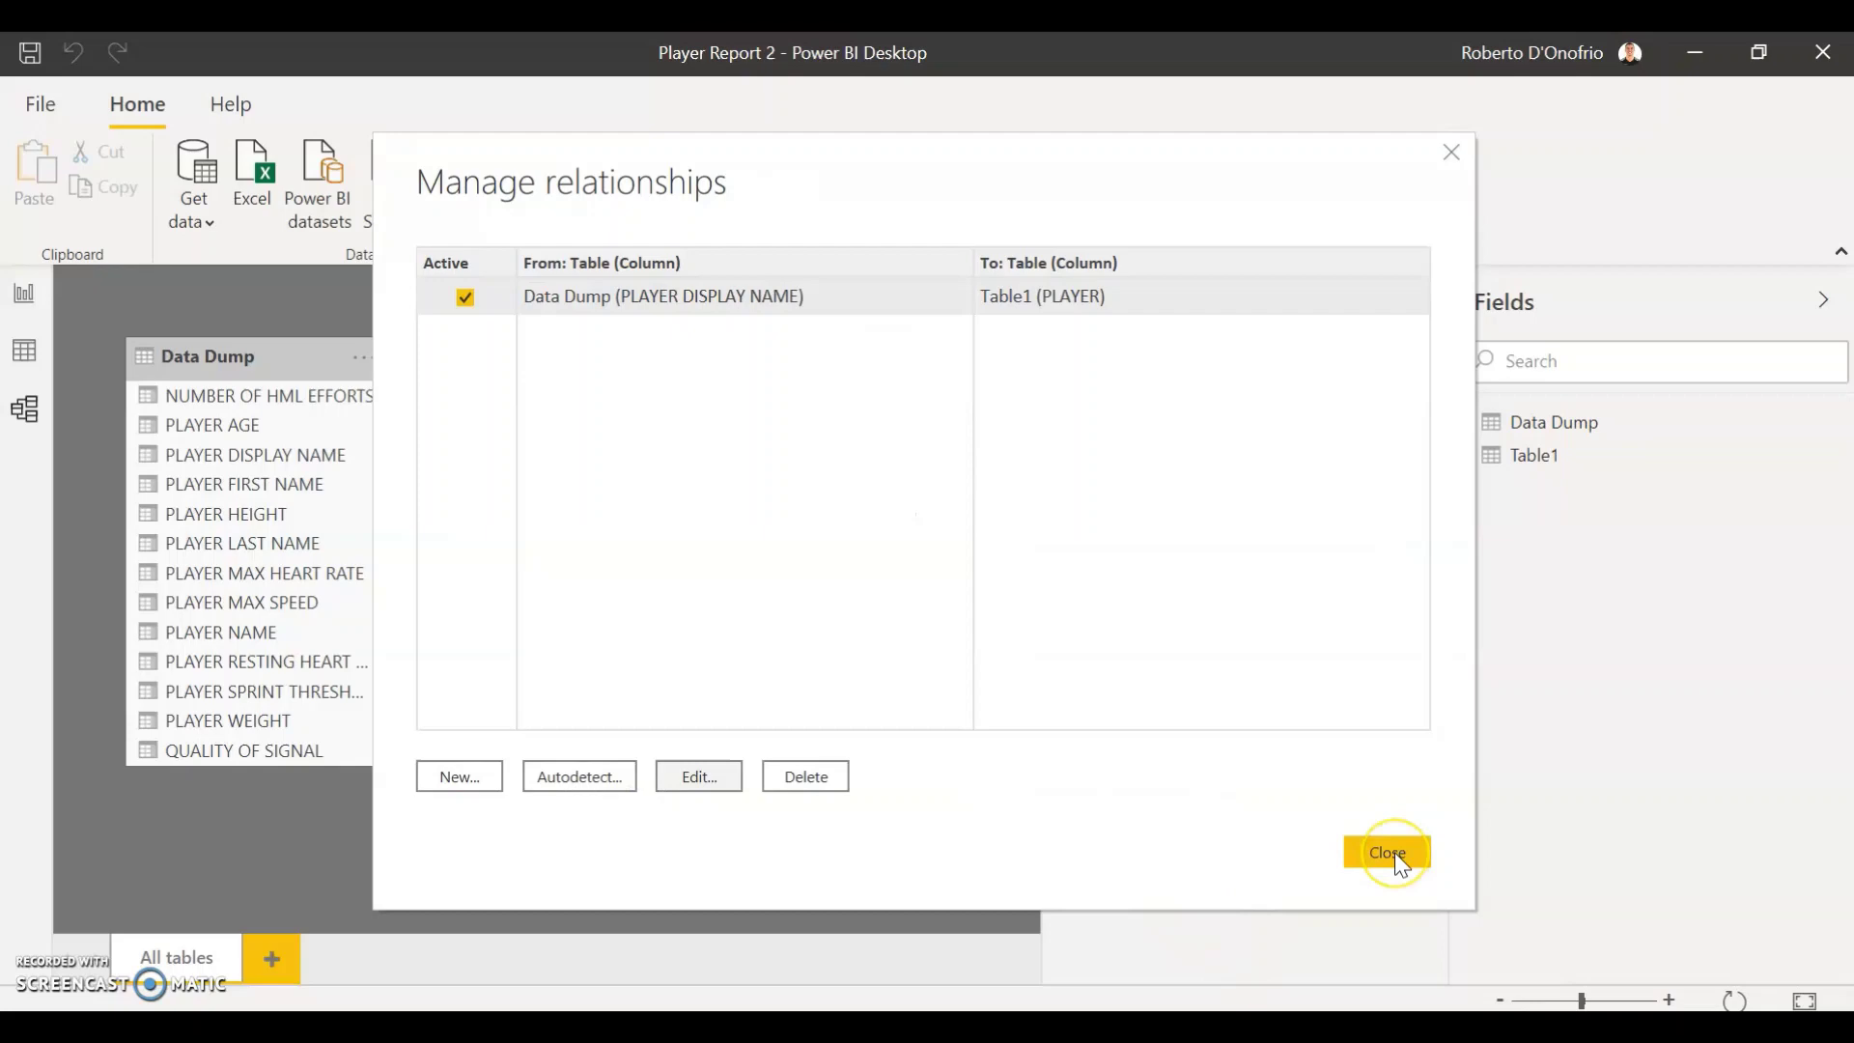
pyautogui.click(1387, 853)
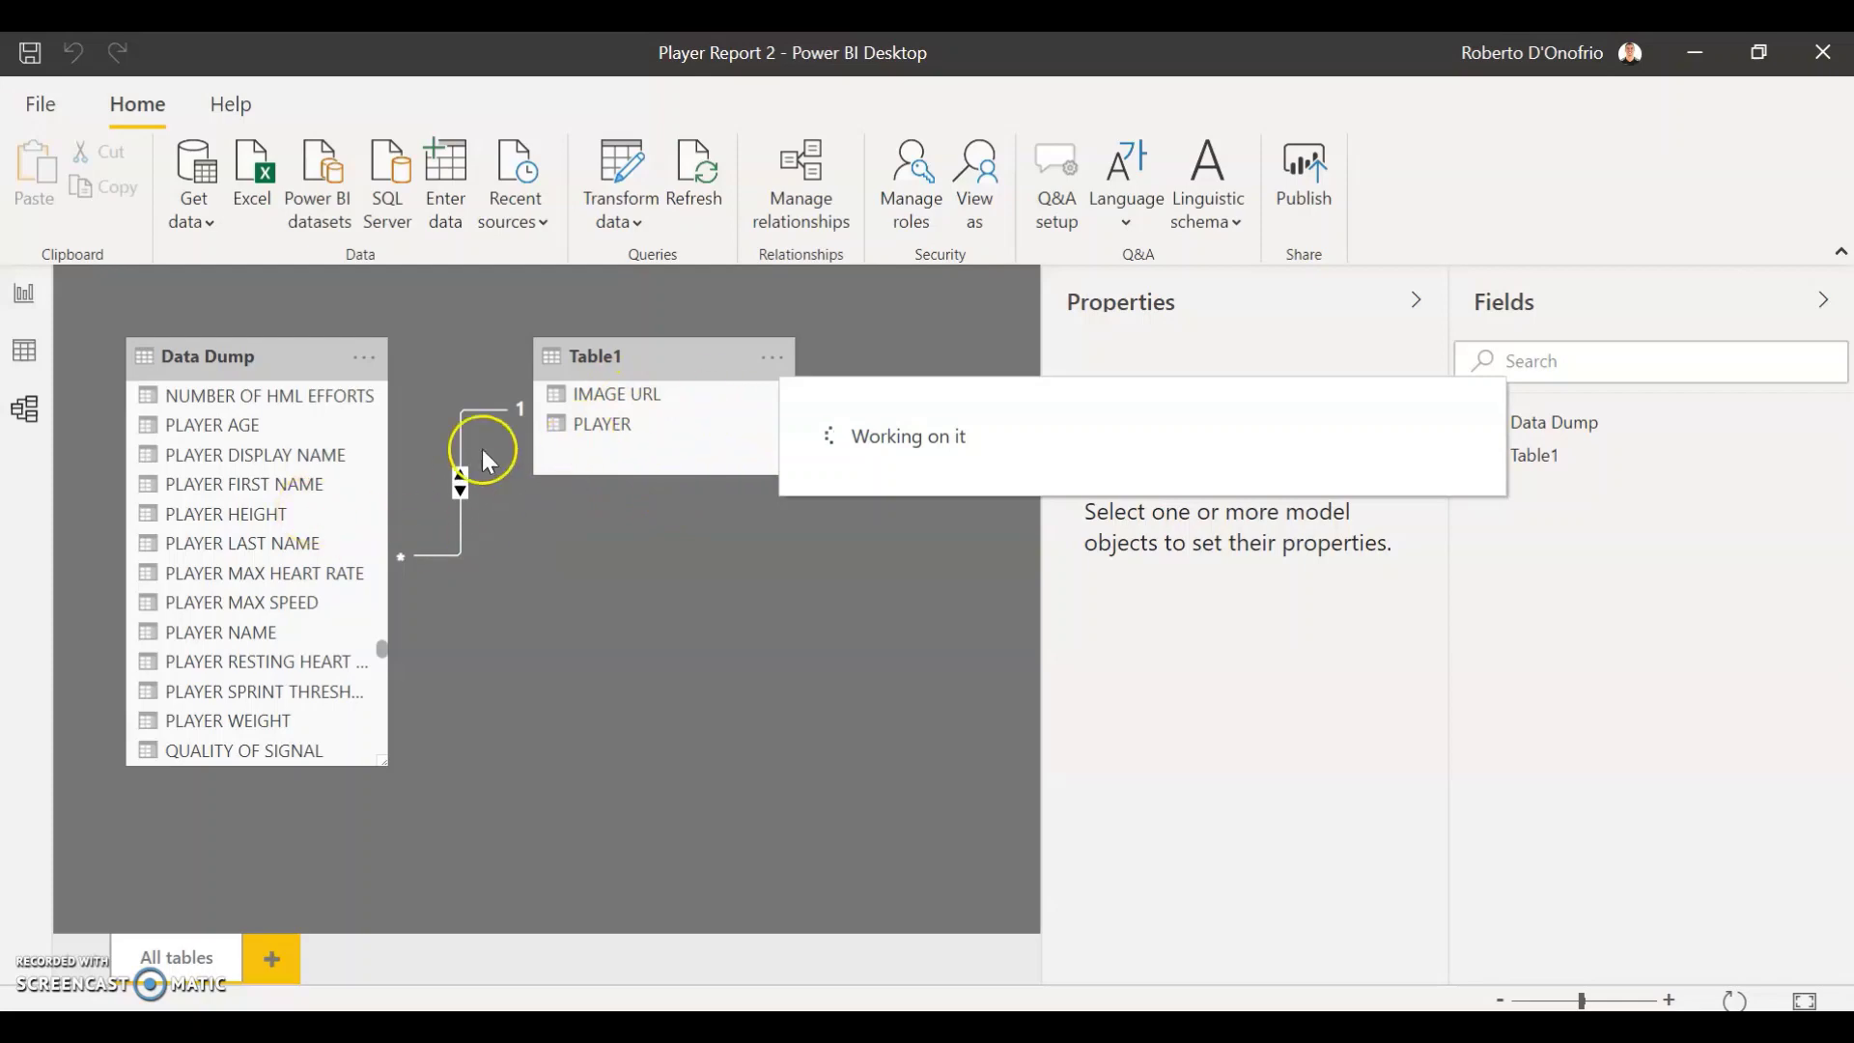
pyautogui.click(29, 297)
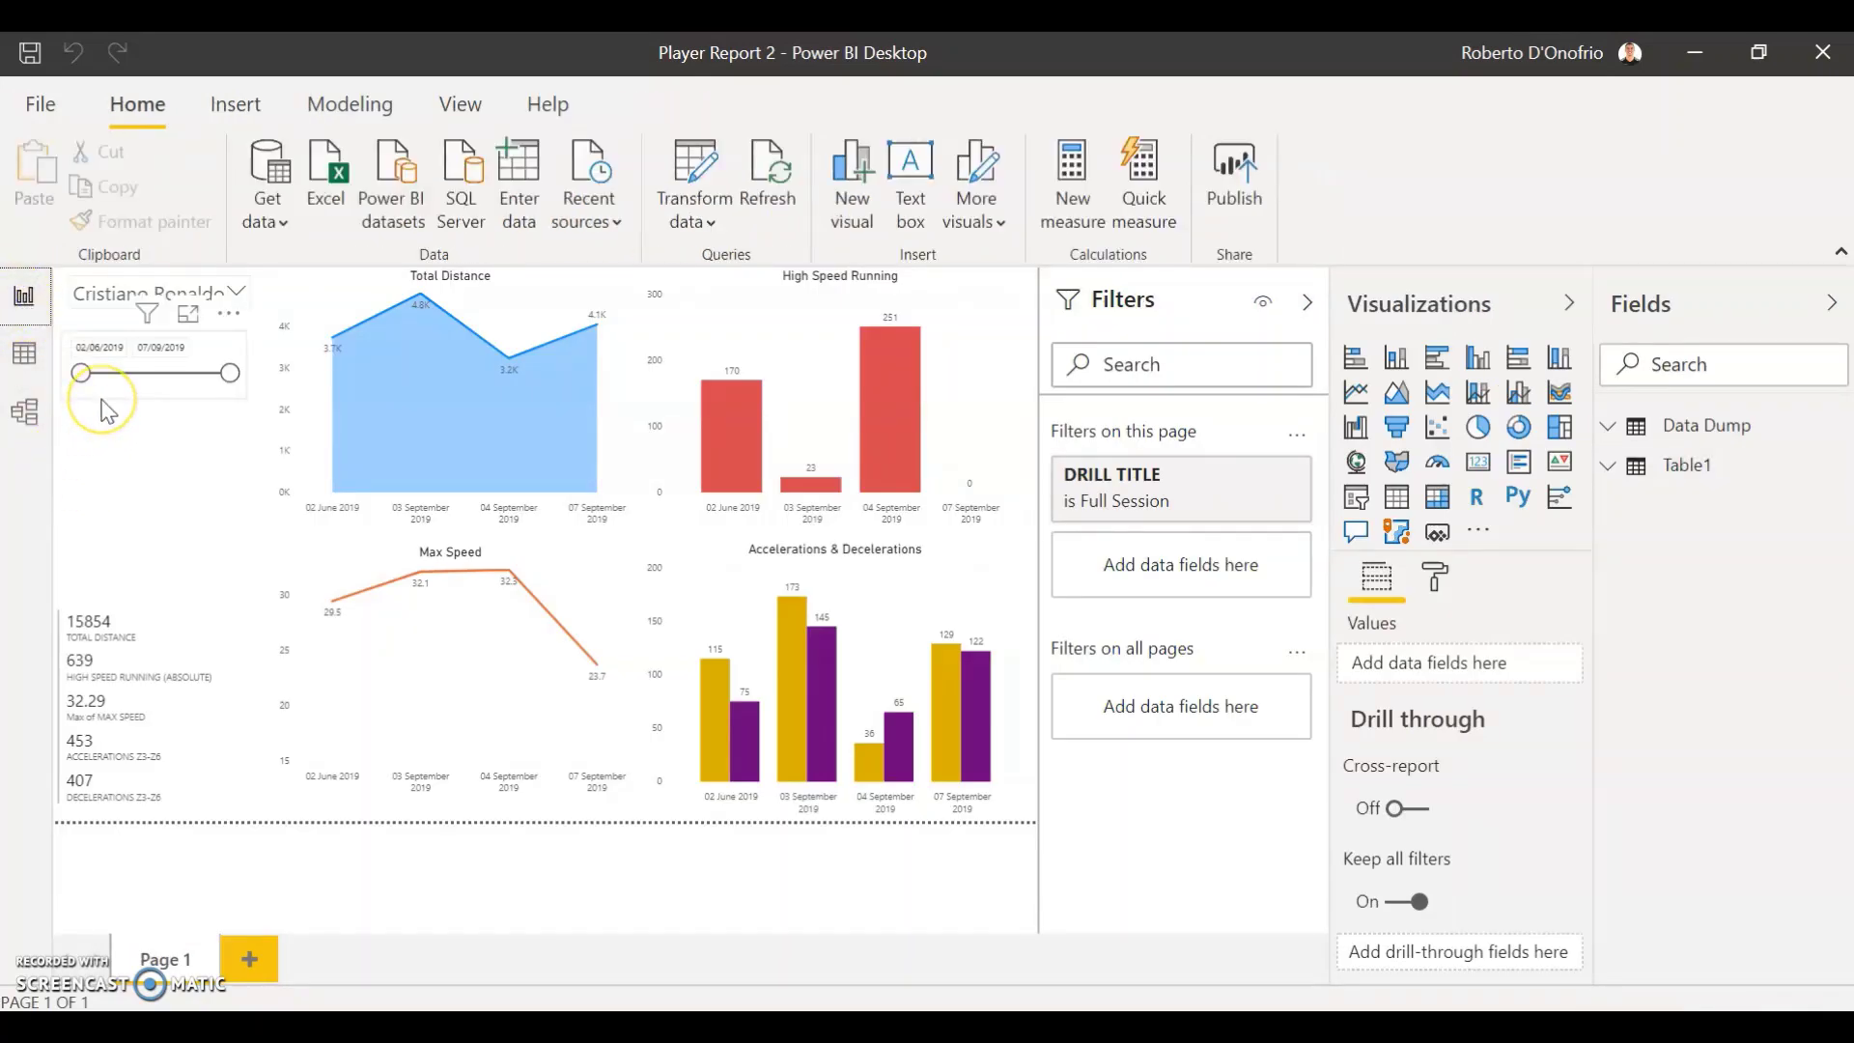
pyautogui.click(111, 320)
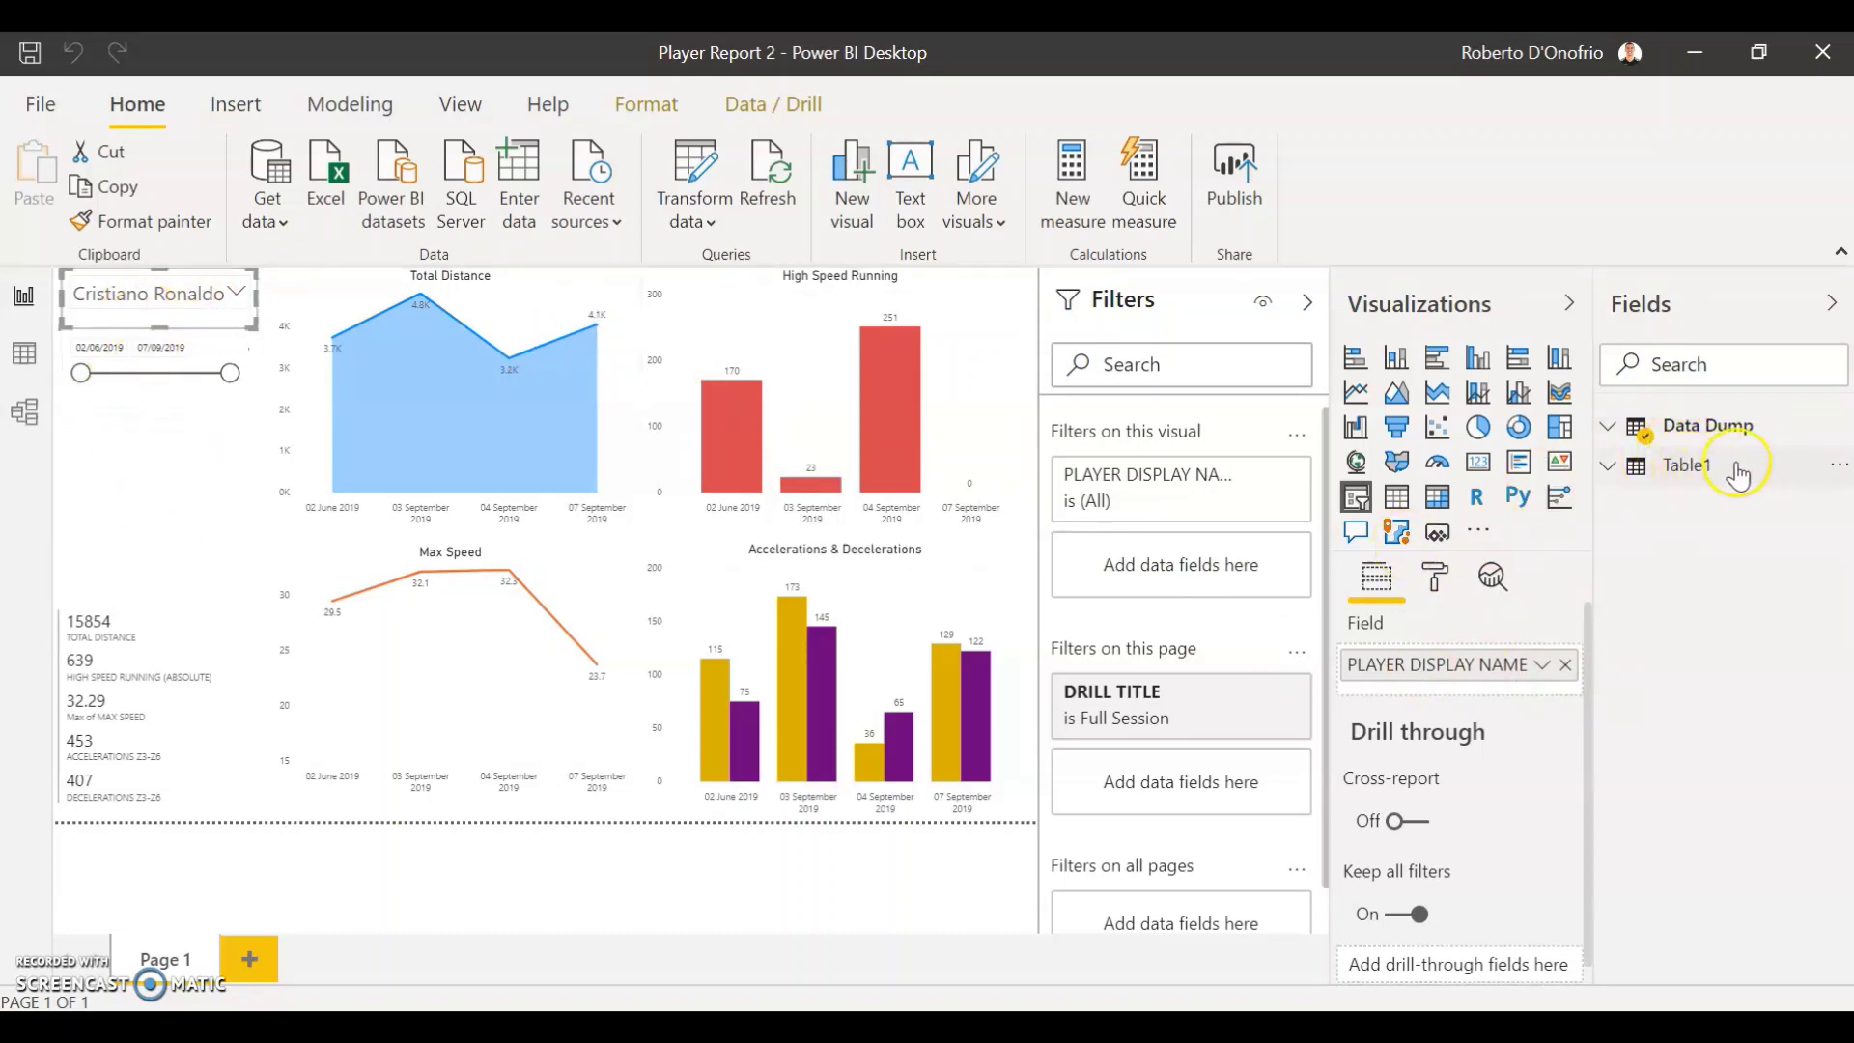
pyautogui.click(159, 477)
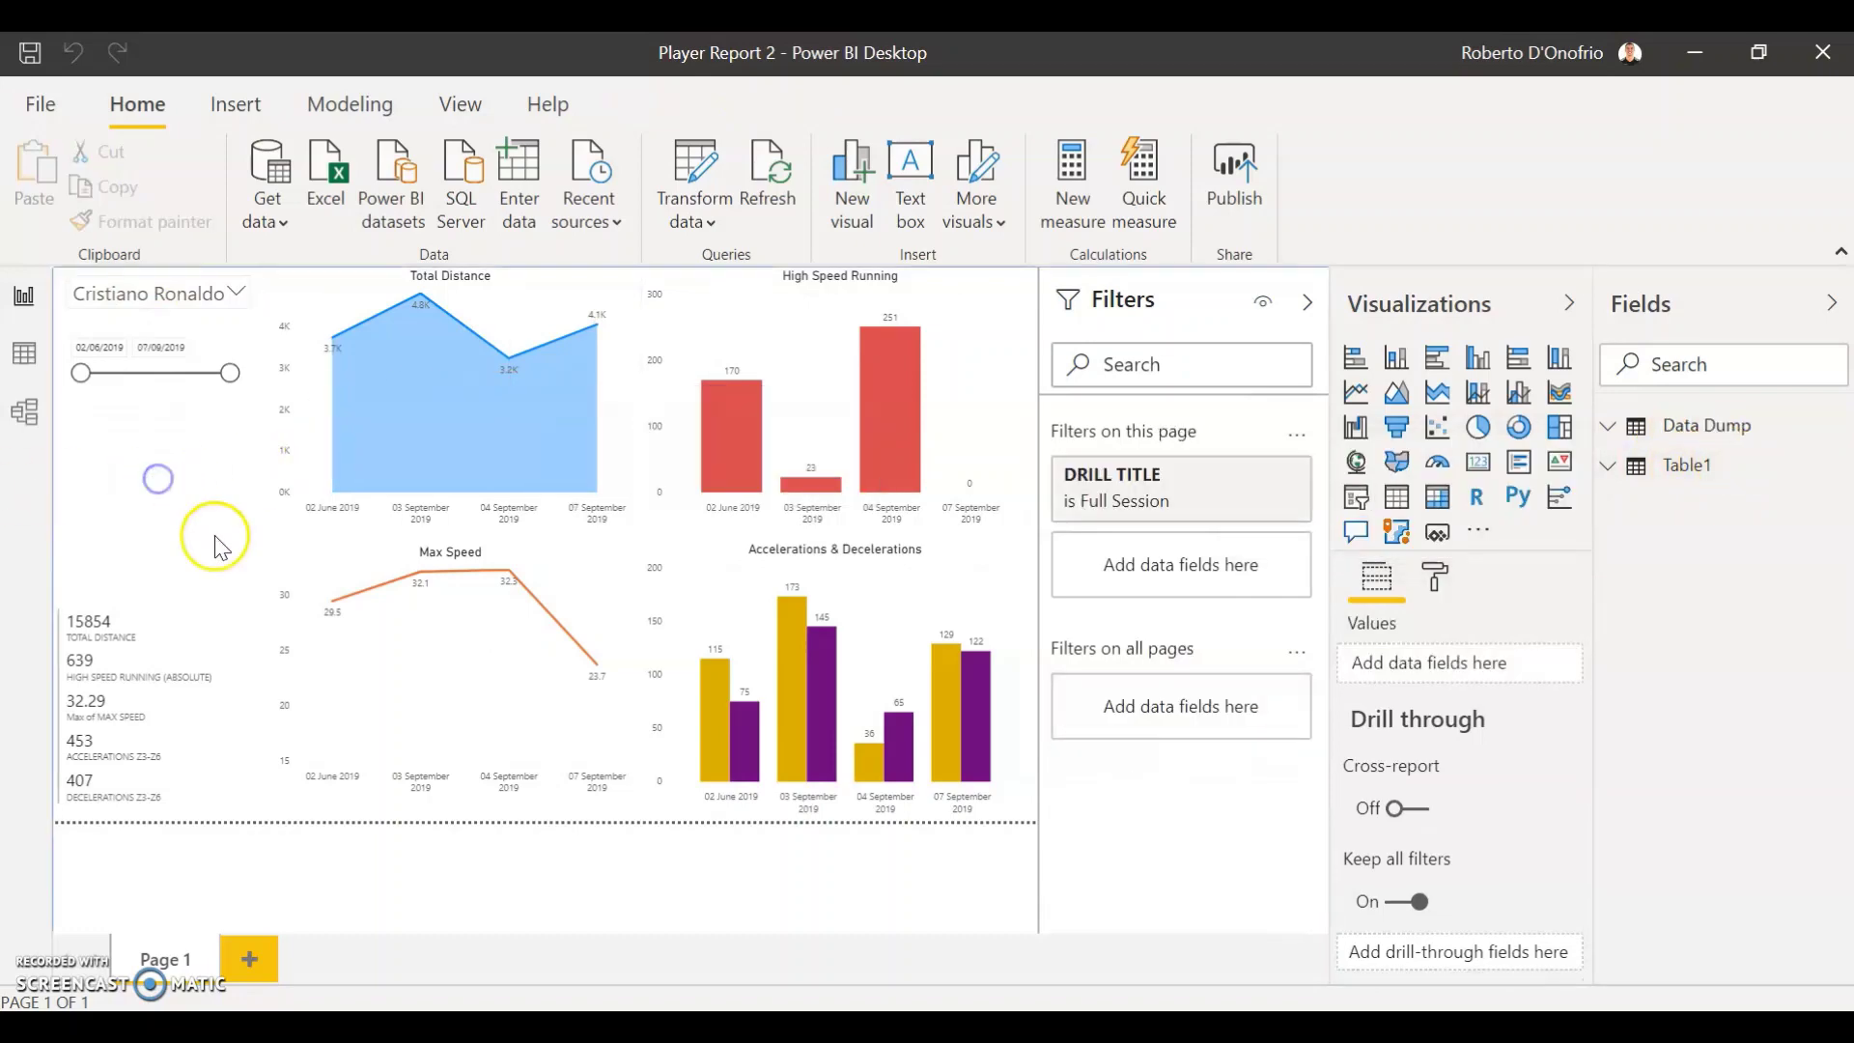
# - Search AppSource visuals for 'image' and add Image by CloudScope to the report
pyautogui.click(1478, 537)
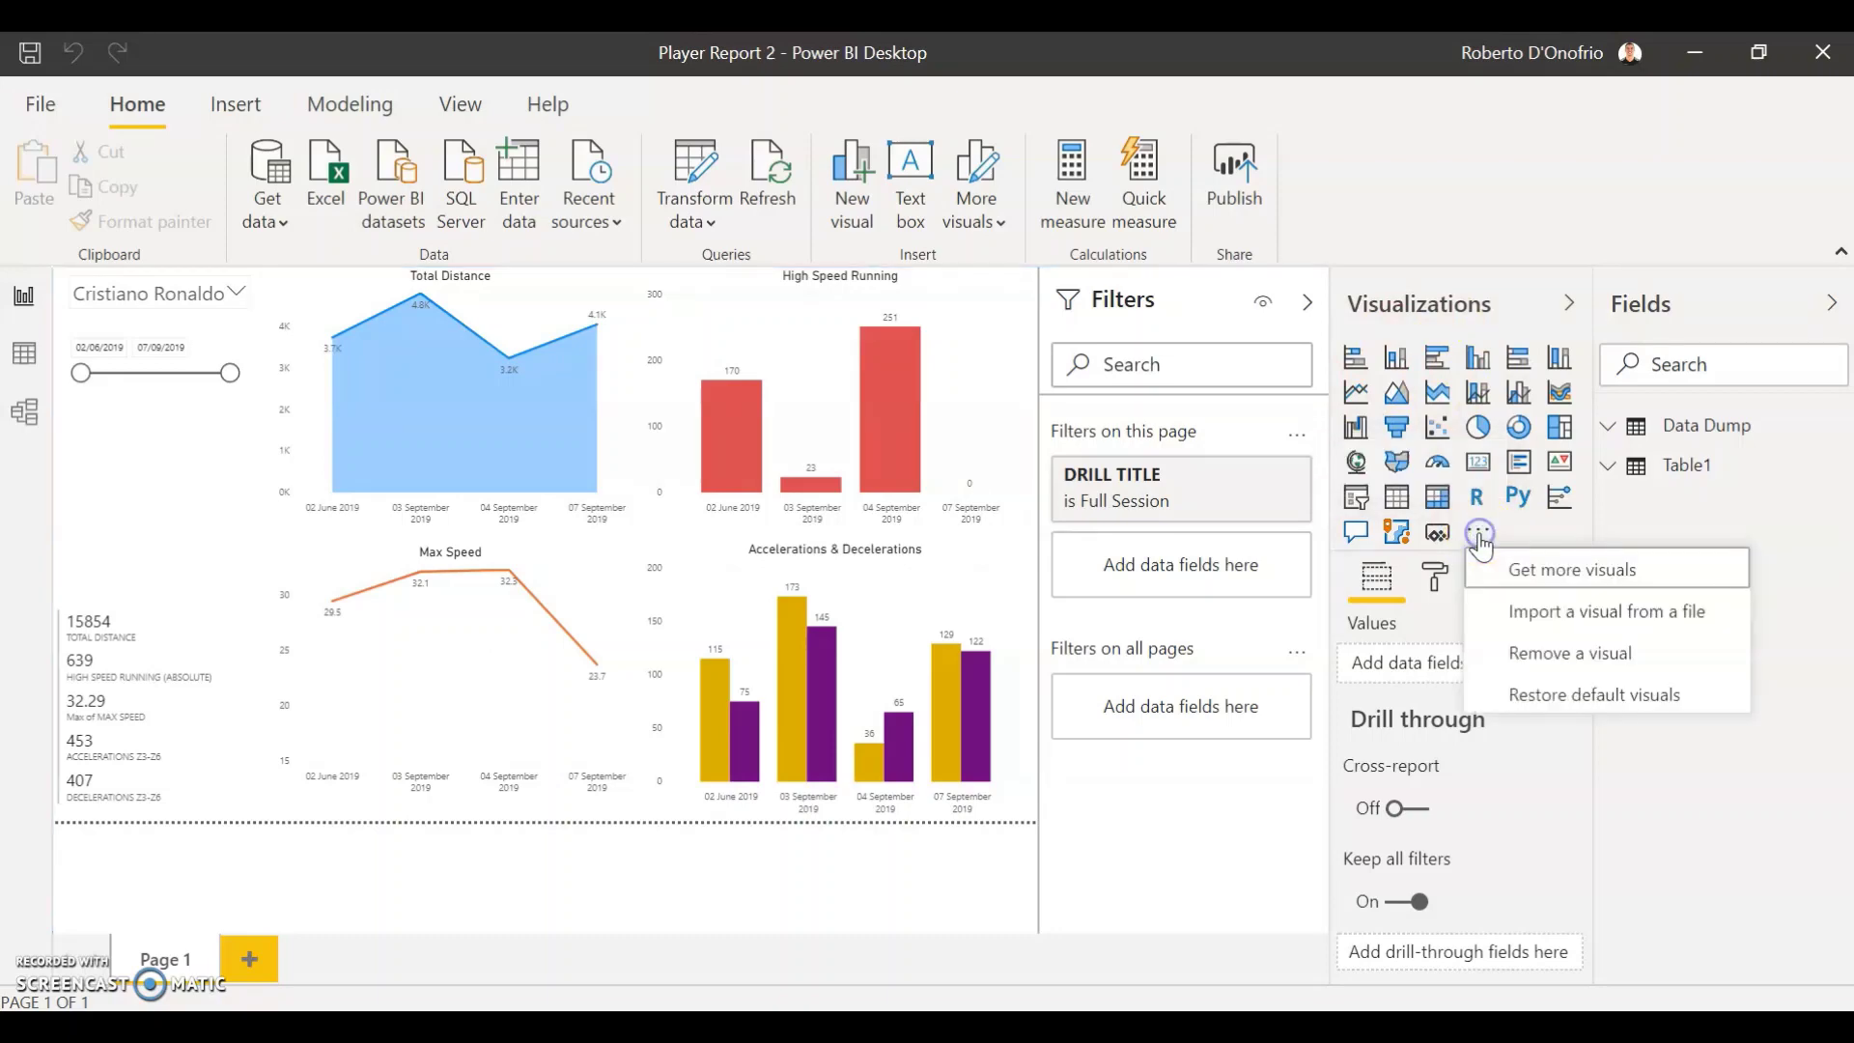
pyautogui.click(1552, 571)
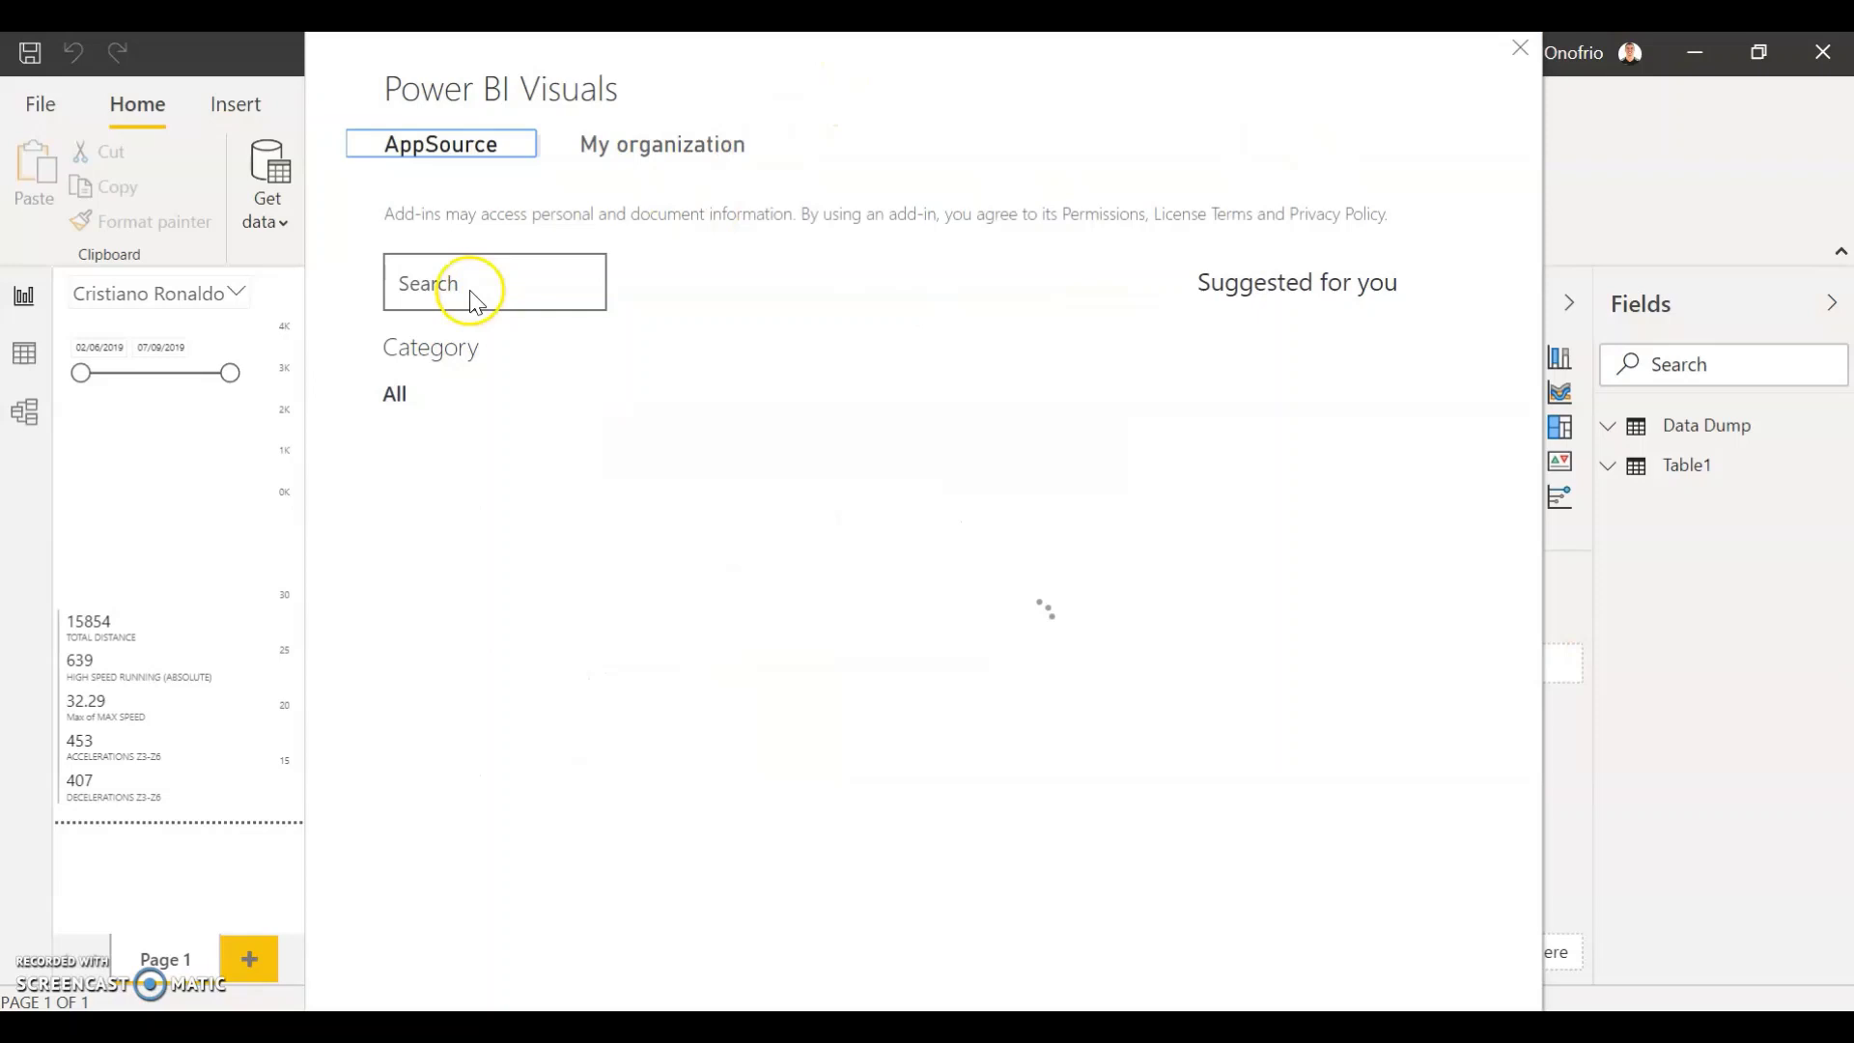
pyautogui.click(458, 283)
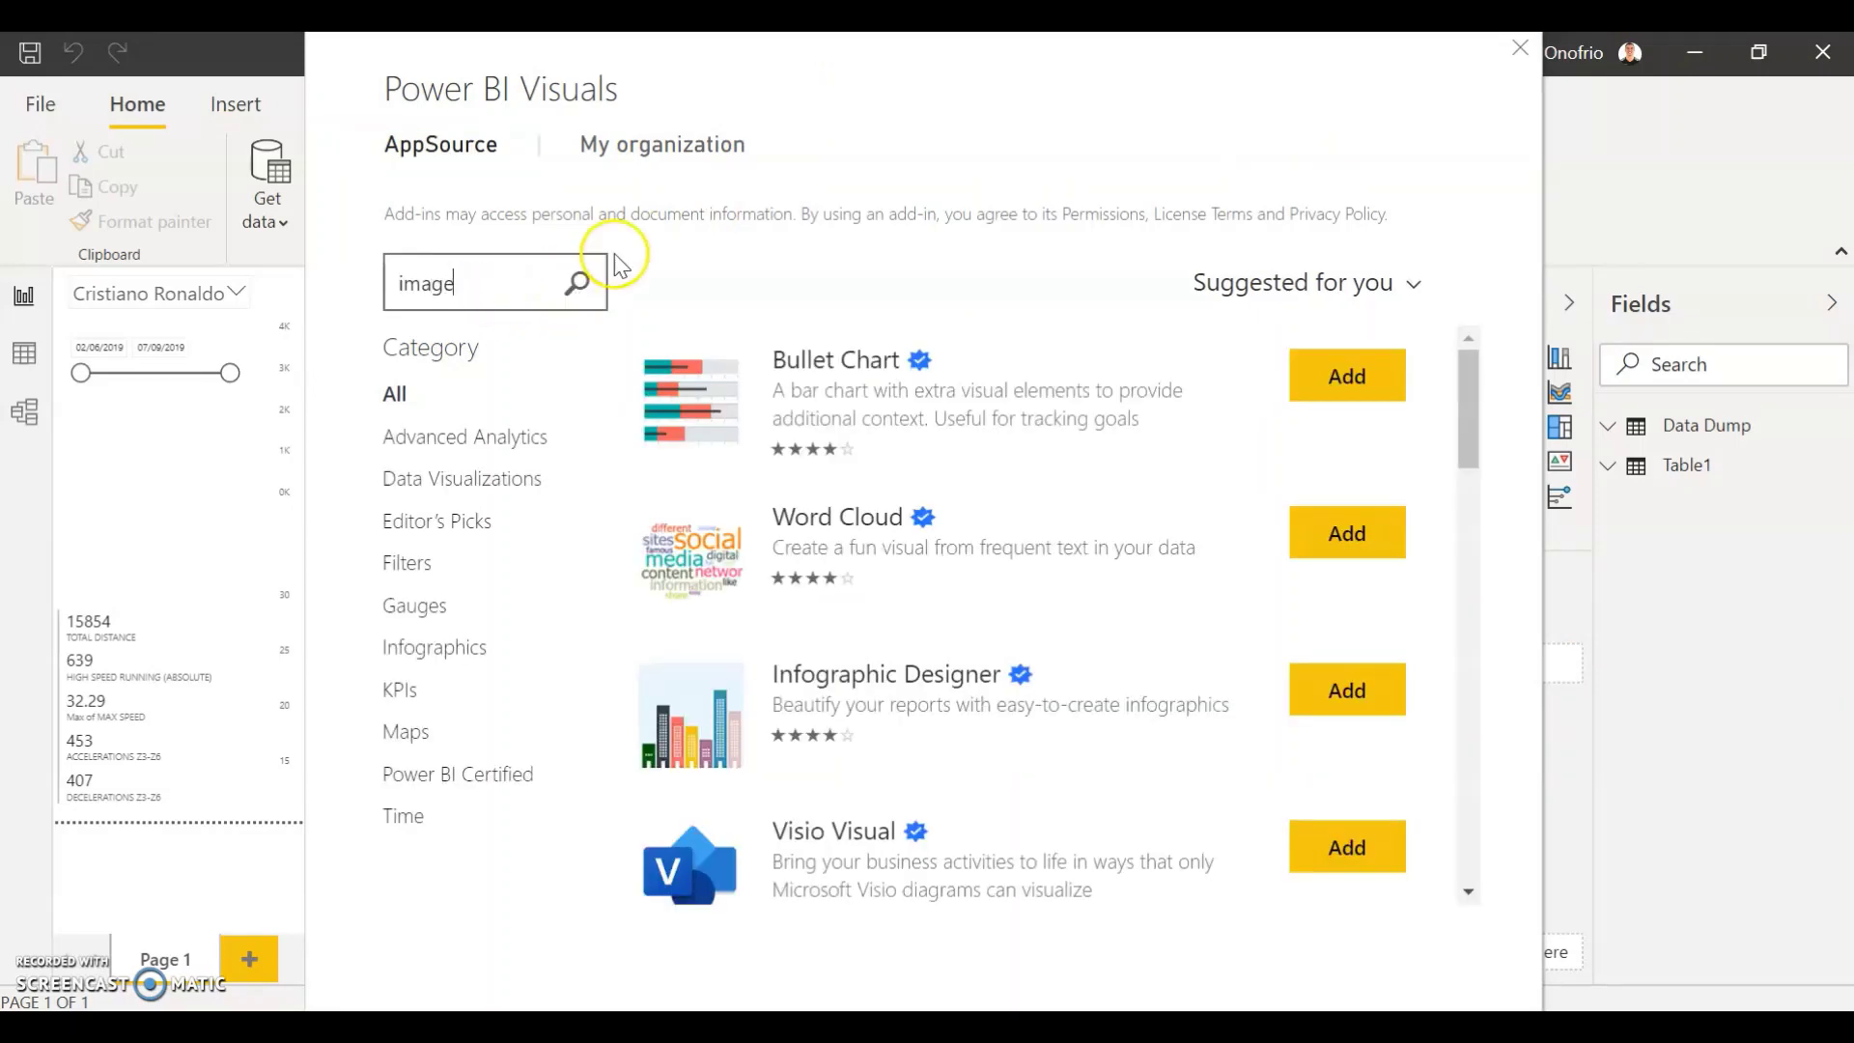
pyautogui.click(577, 283)
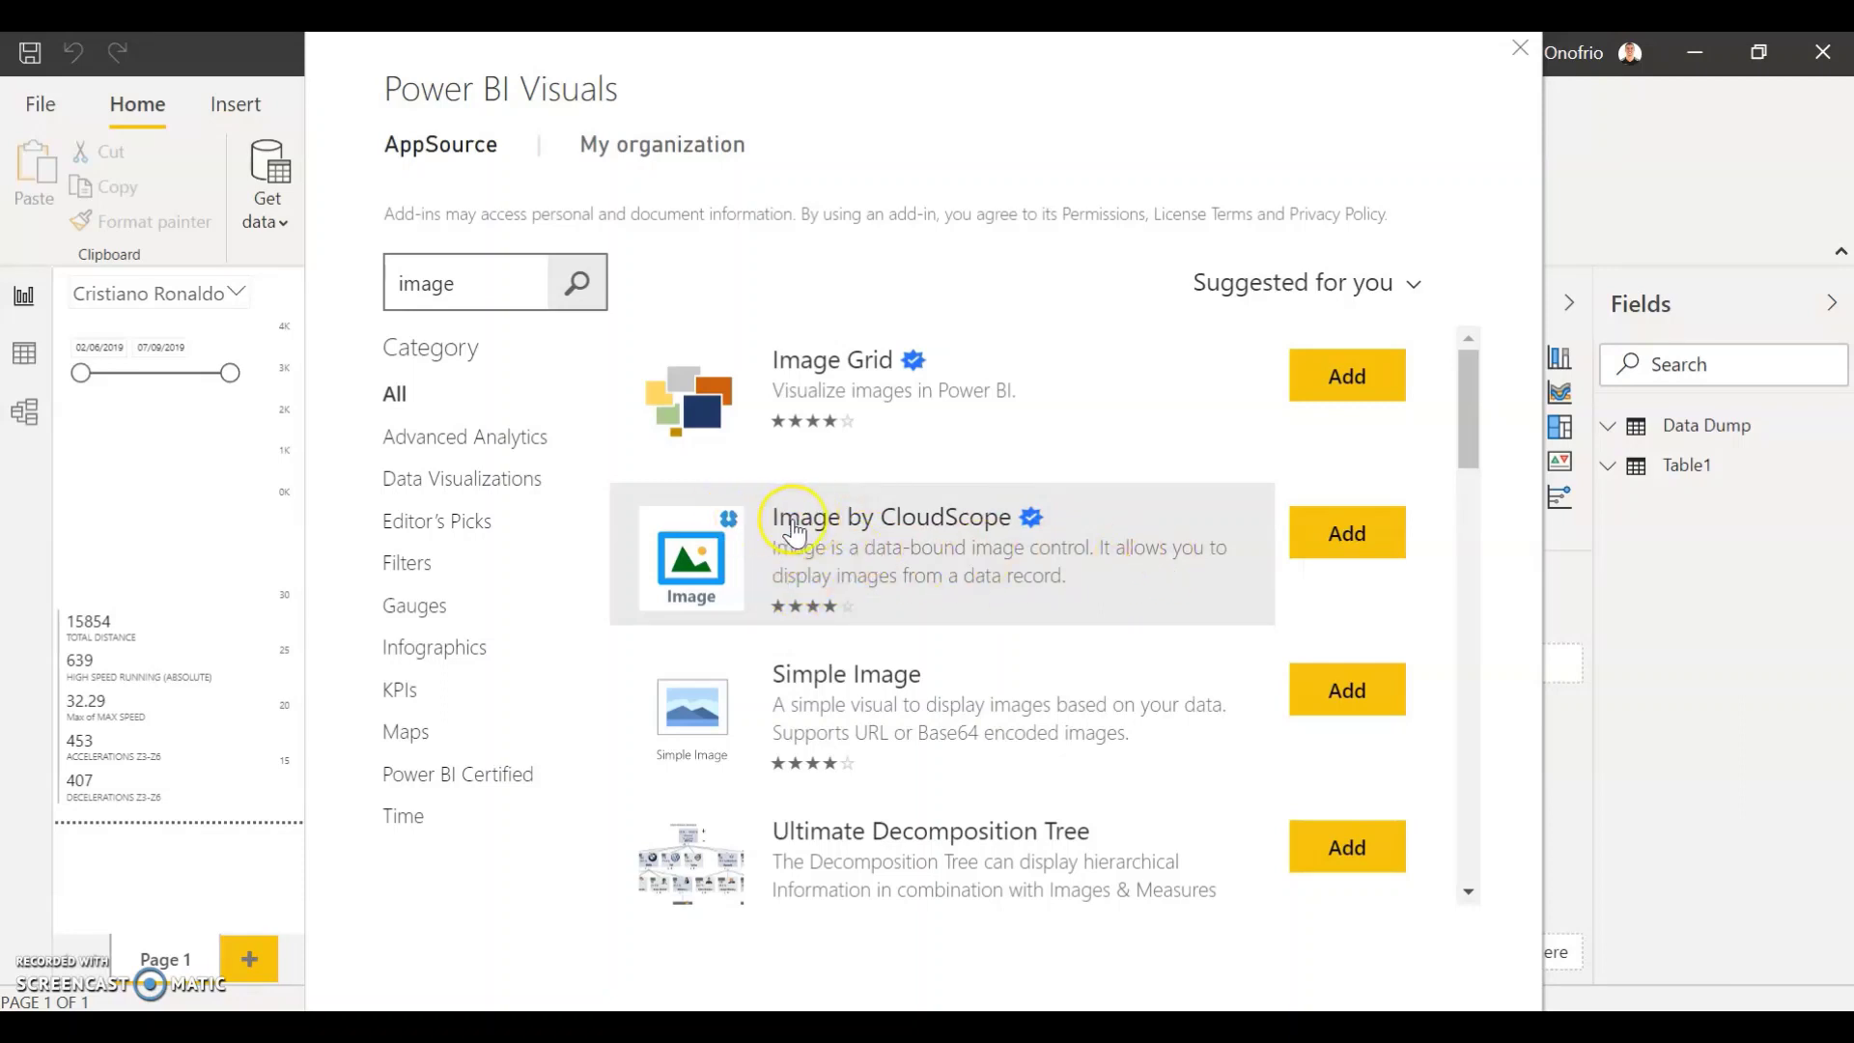
pyautogui.click(1362, 537)
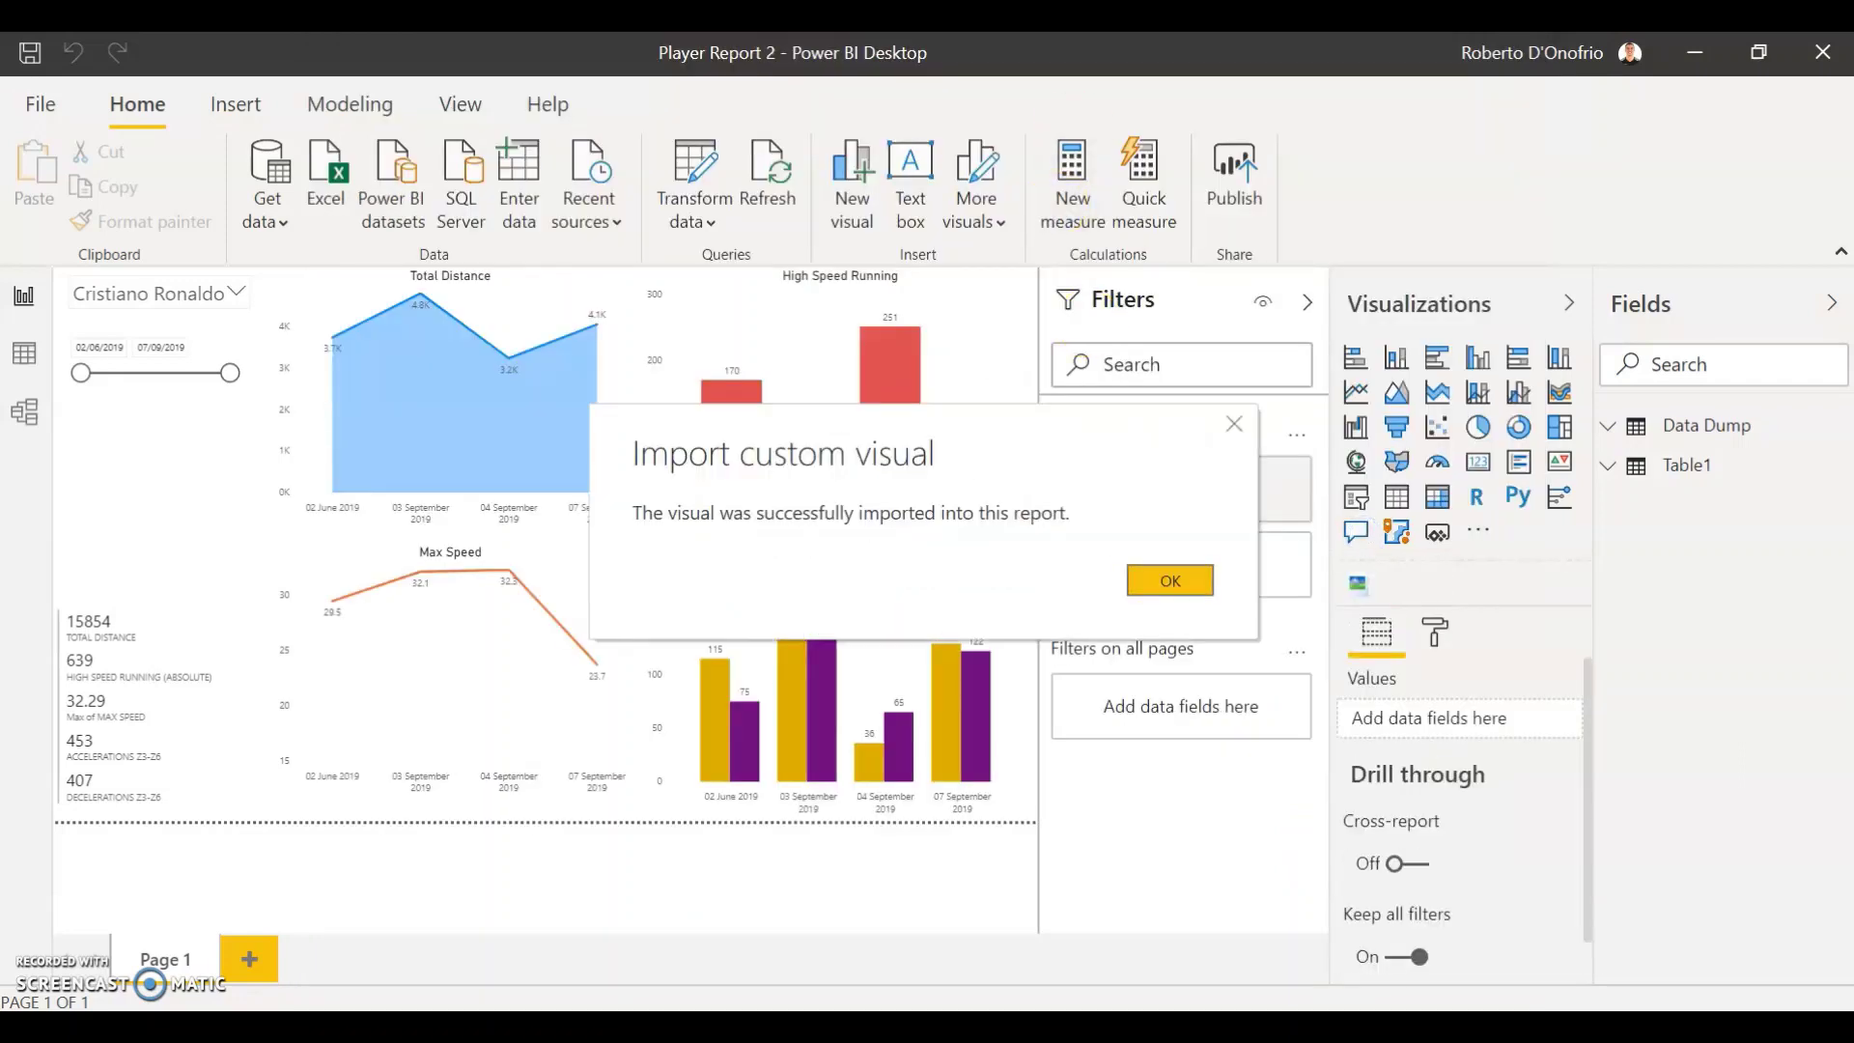
# - Insert an Image by CloudScope visual below the player slicer and stretch it taller
pyautogui.click(1169, 580)
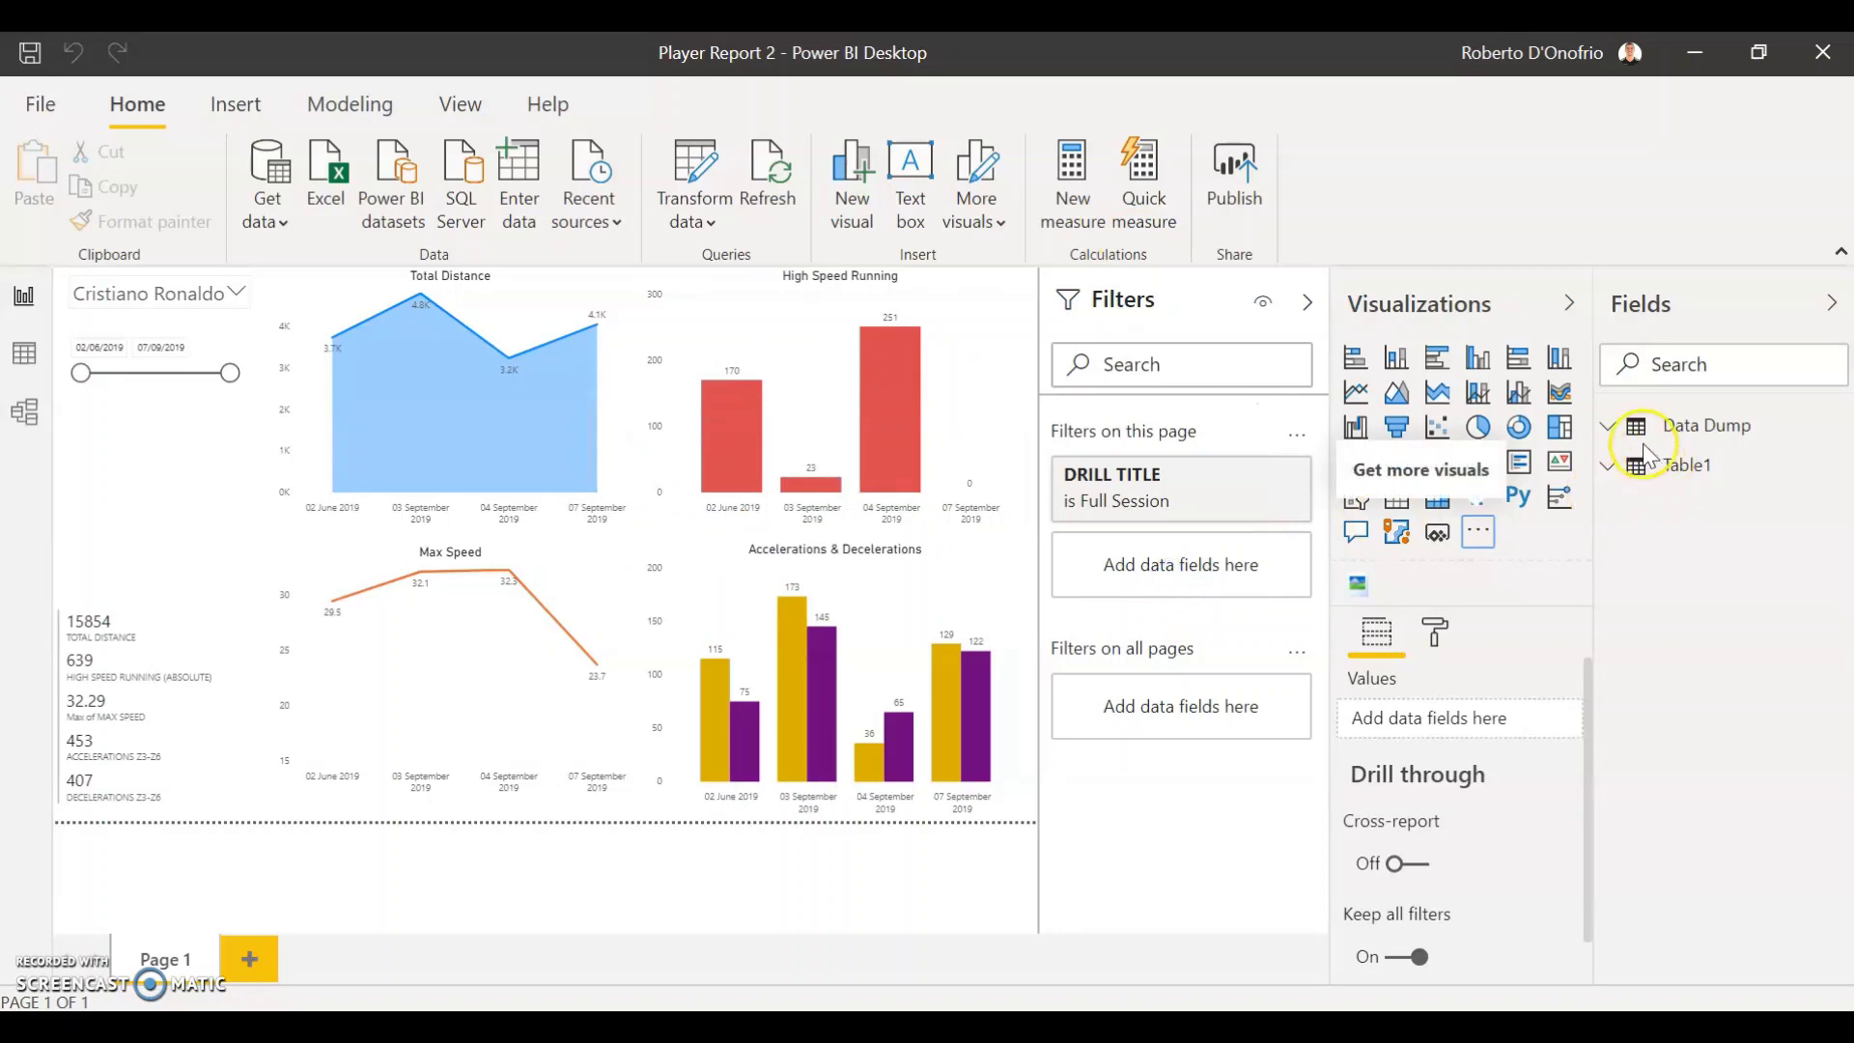
pyautogui.click(1359, 586)
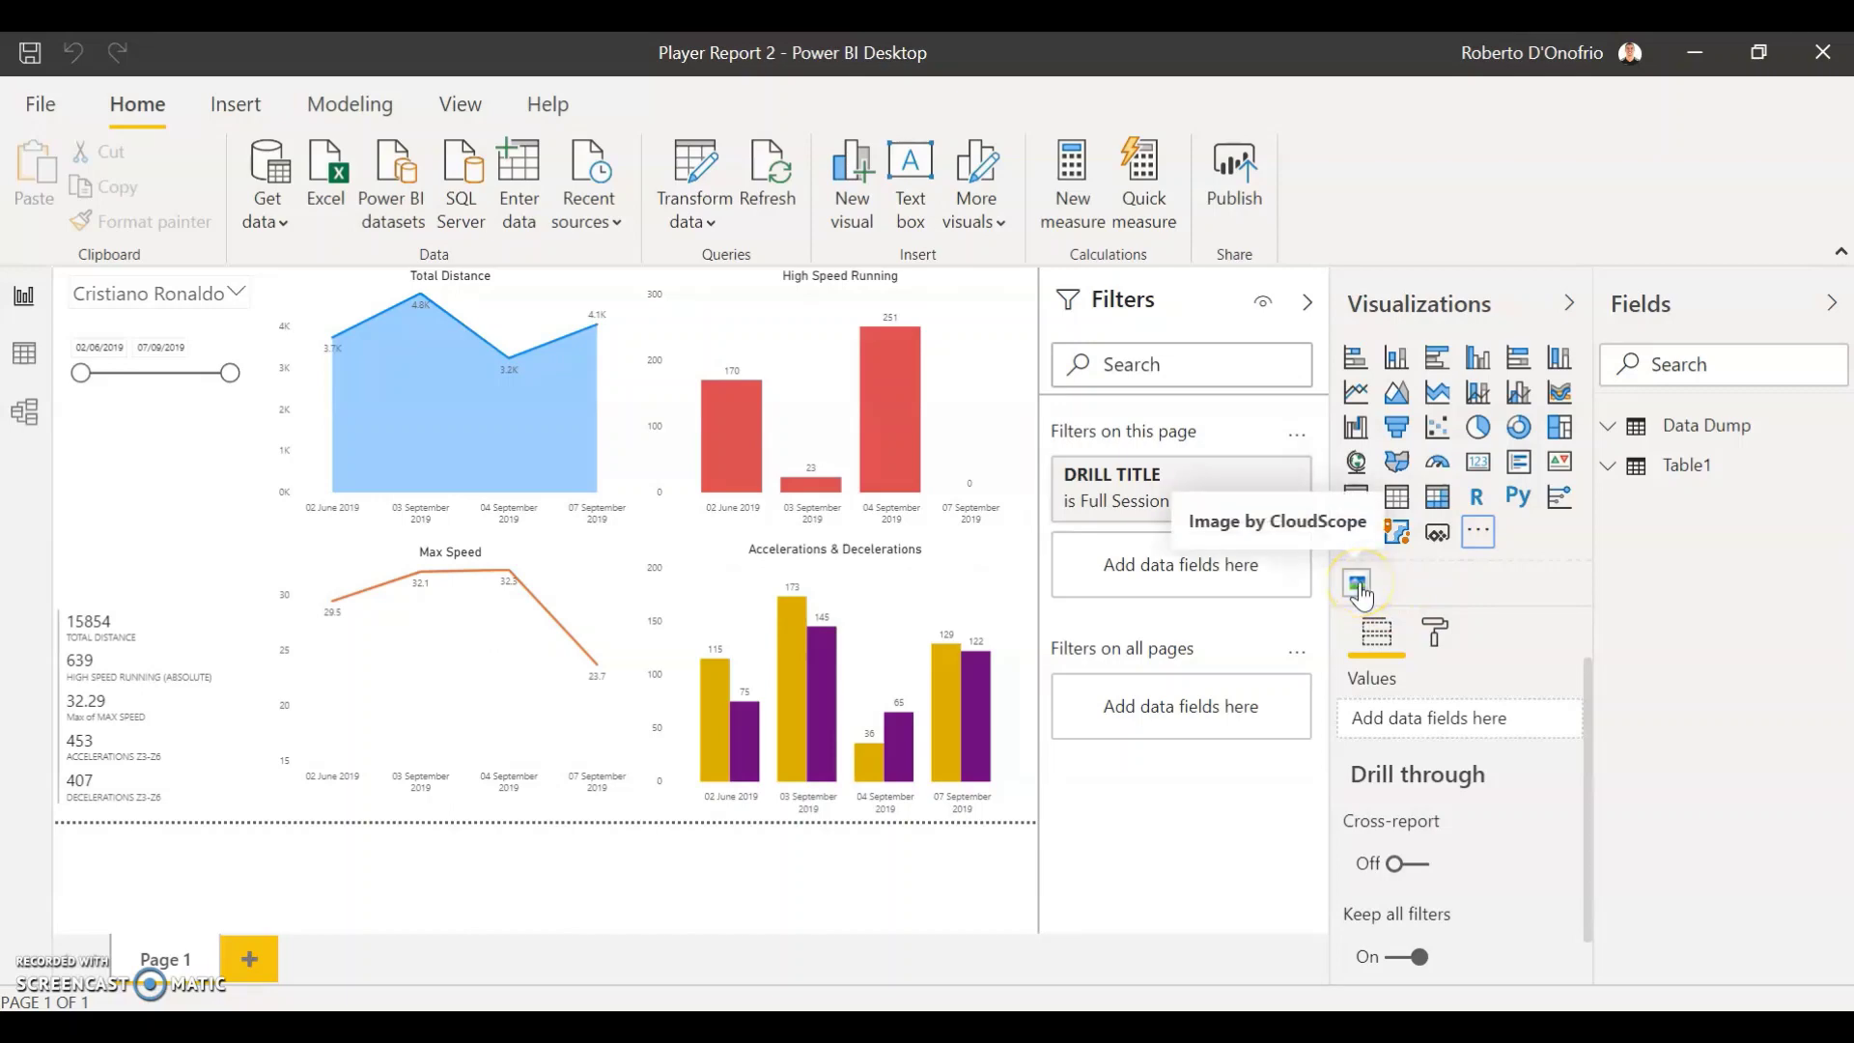
pyautogui.click(1358, 585)
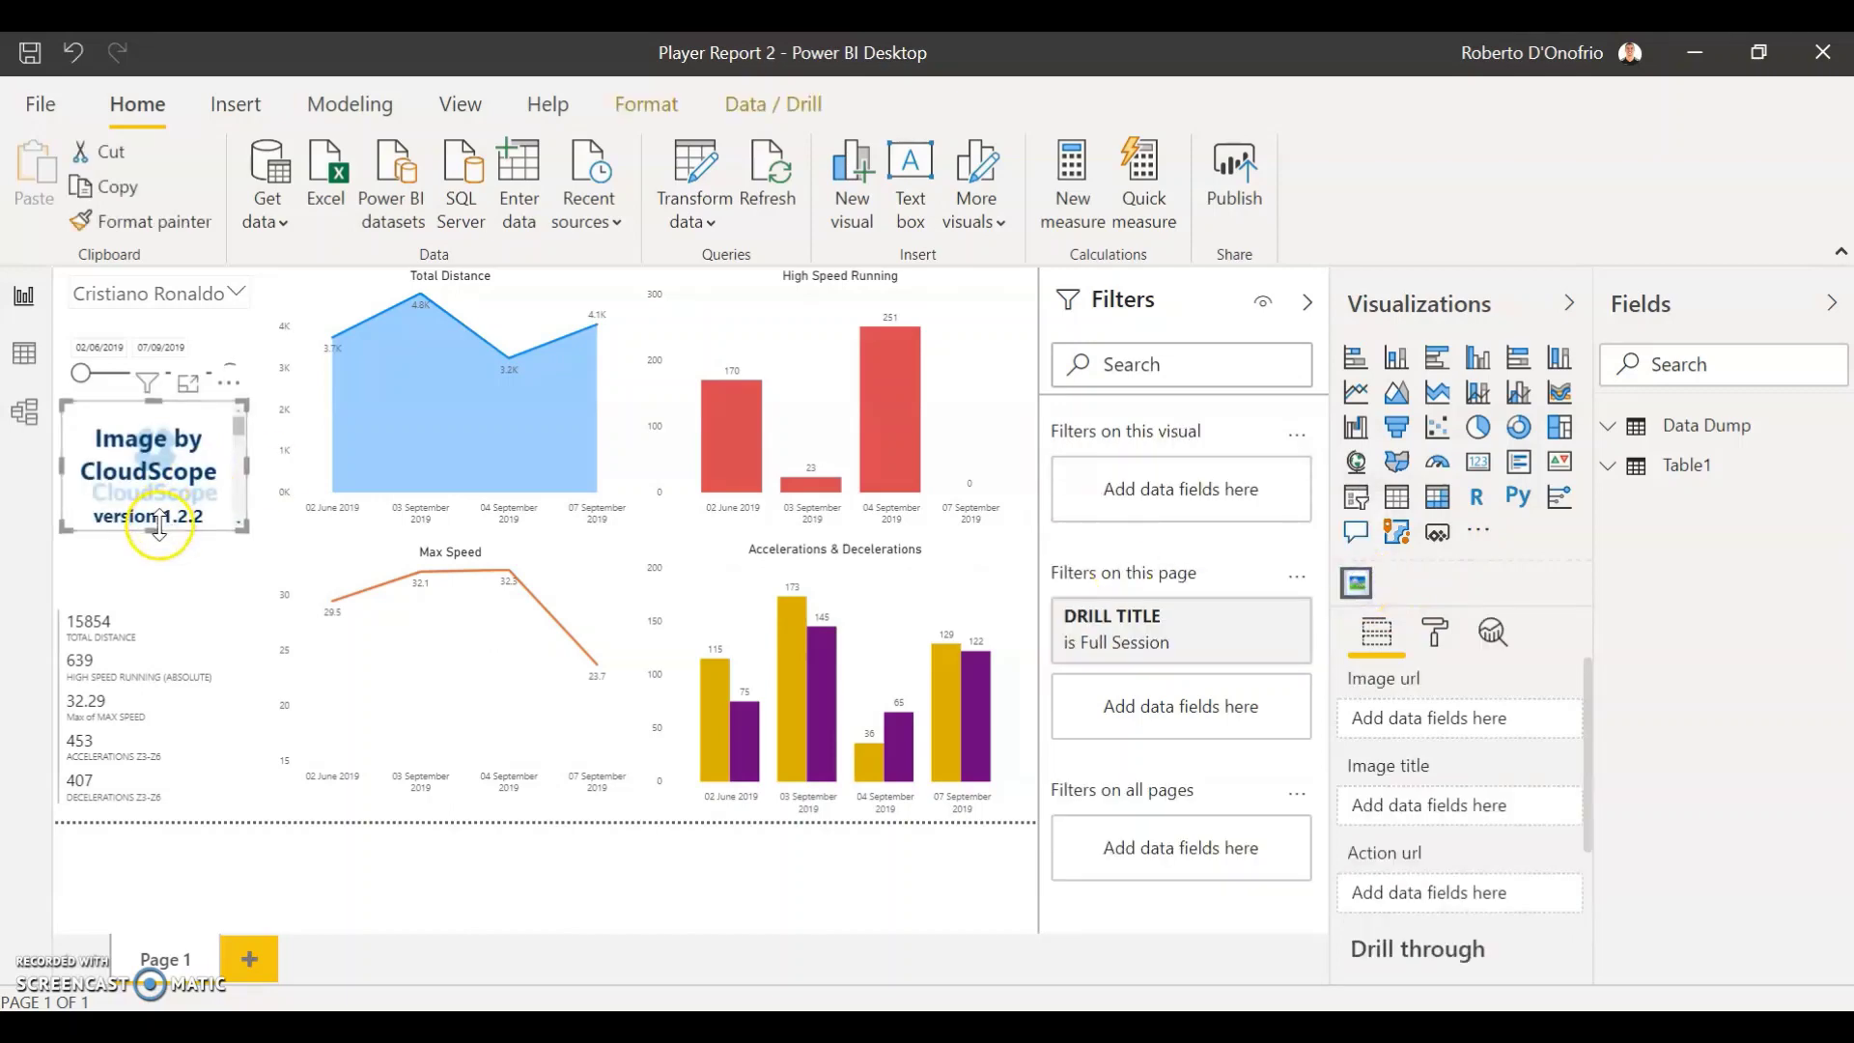
pyautogui.moveTo(158, 530); pyautogui.dragTo(161, 598)
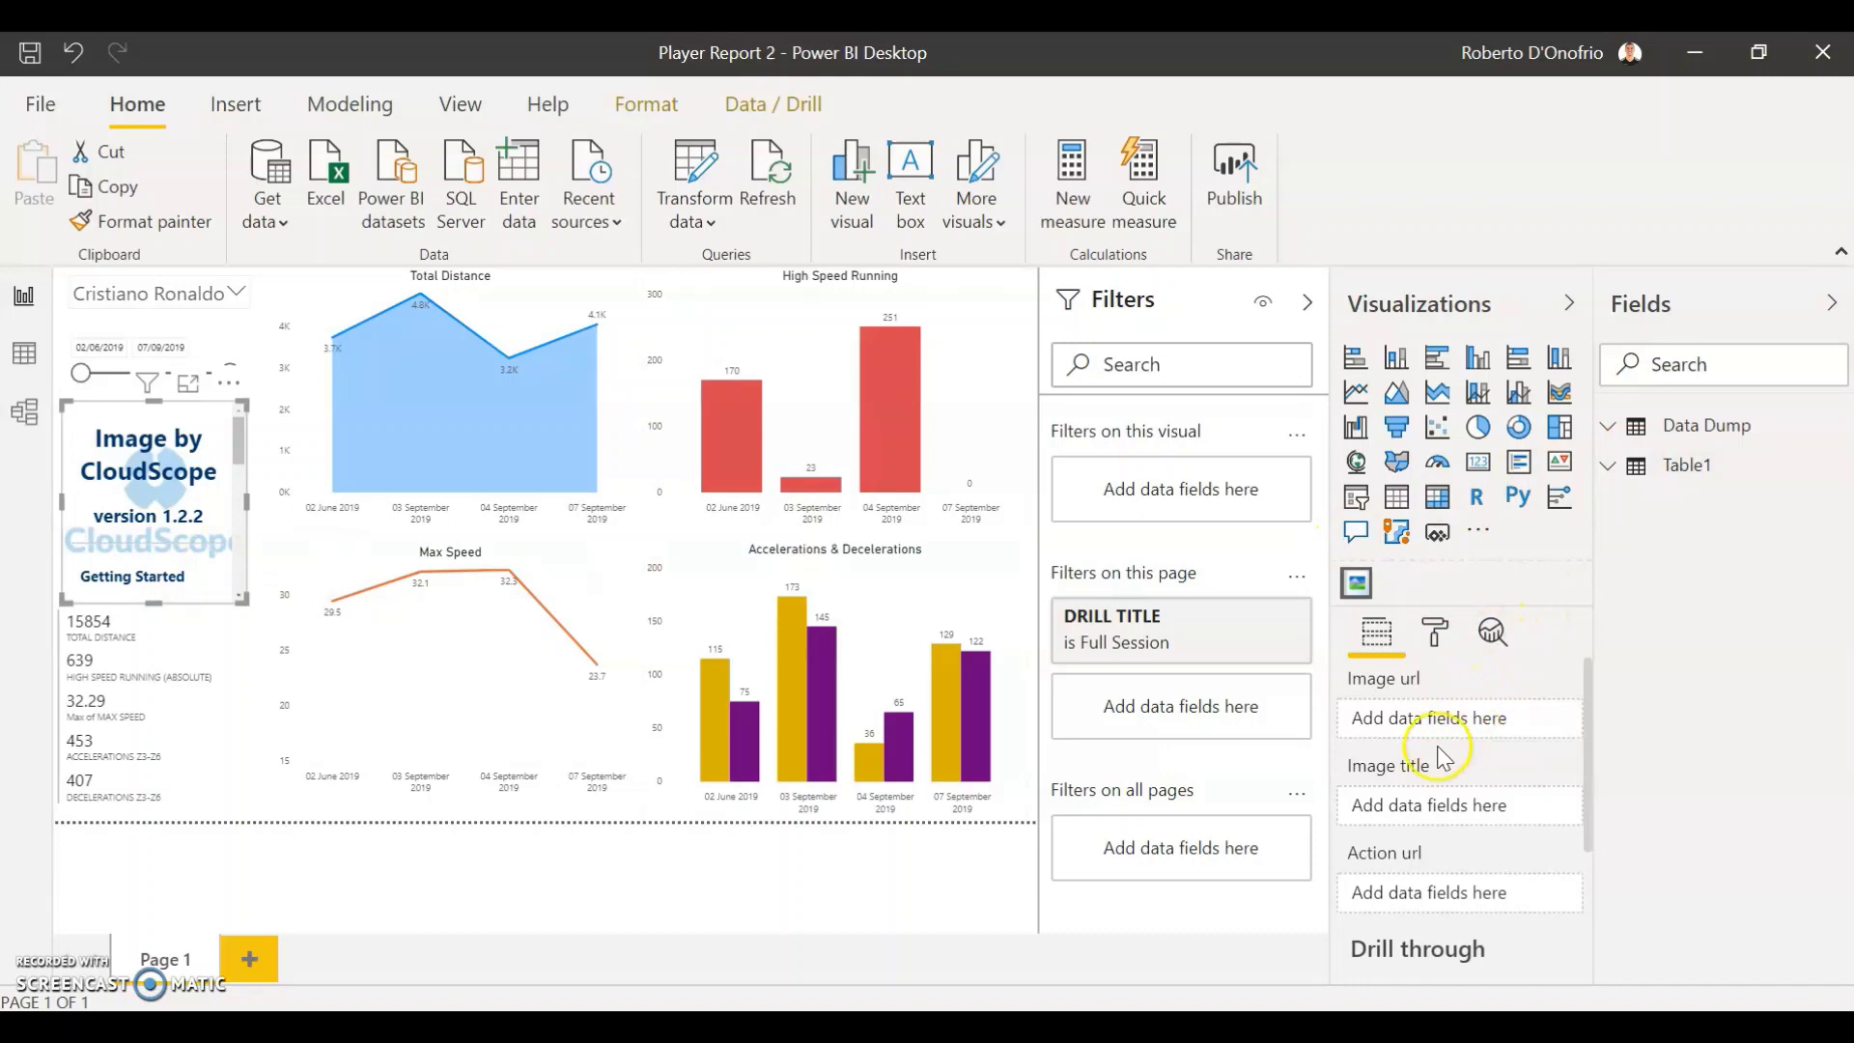
# - Map Table1's IMAGE URL to the image visual's Image url and PLAYER to Image title
pyautogui.click(1608, 464)
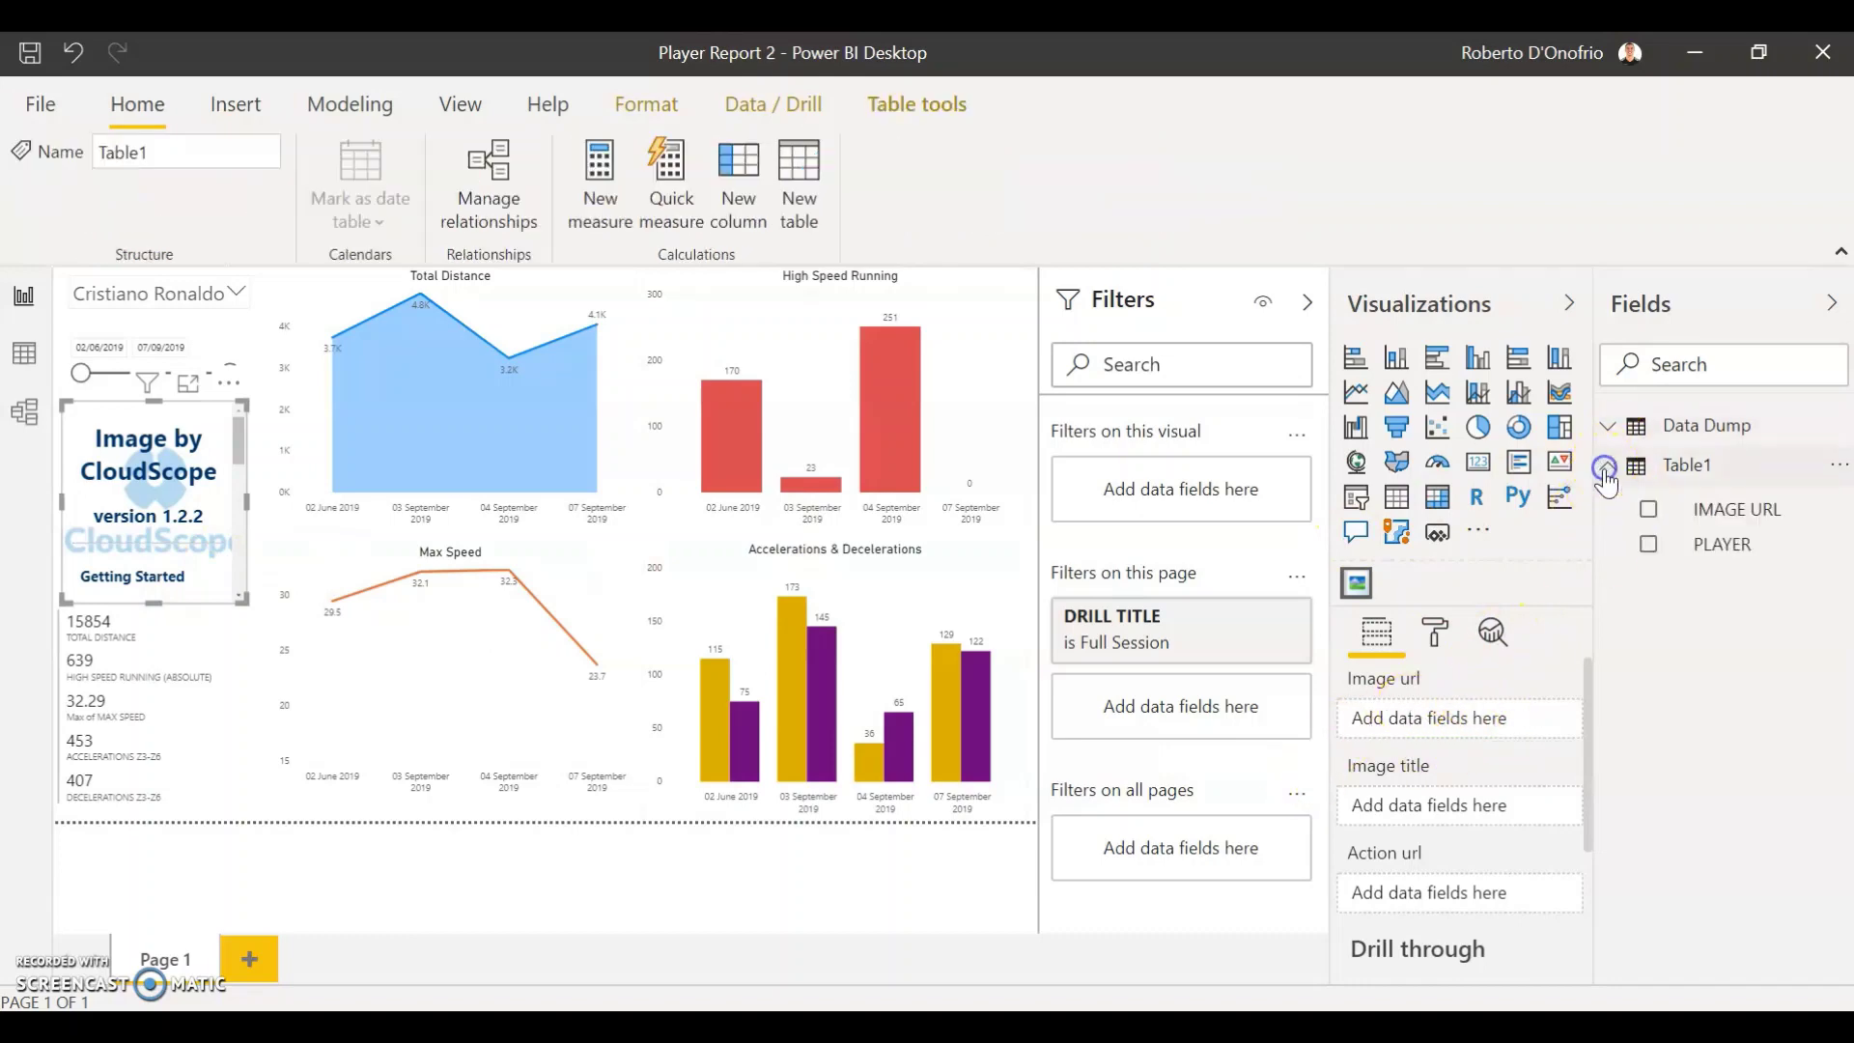
pyautogui.moveTo(1714, 508); pyautogui.dragTo(1469, 715)
pyautogui.moveTo(1734, 557); pyautogui.dragTo(1490, 816)
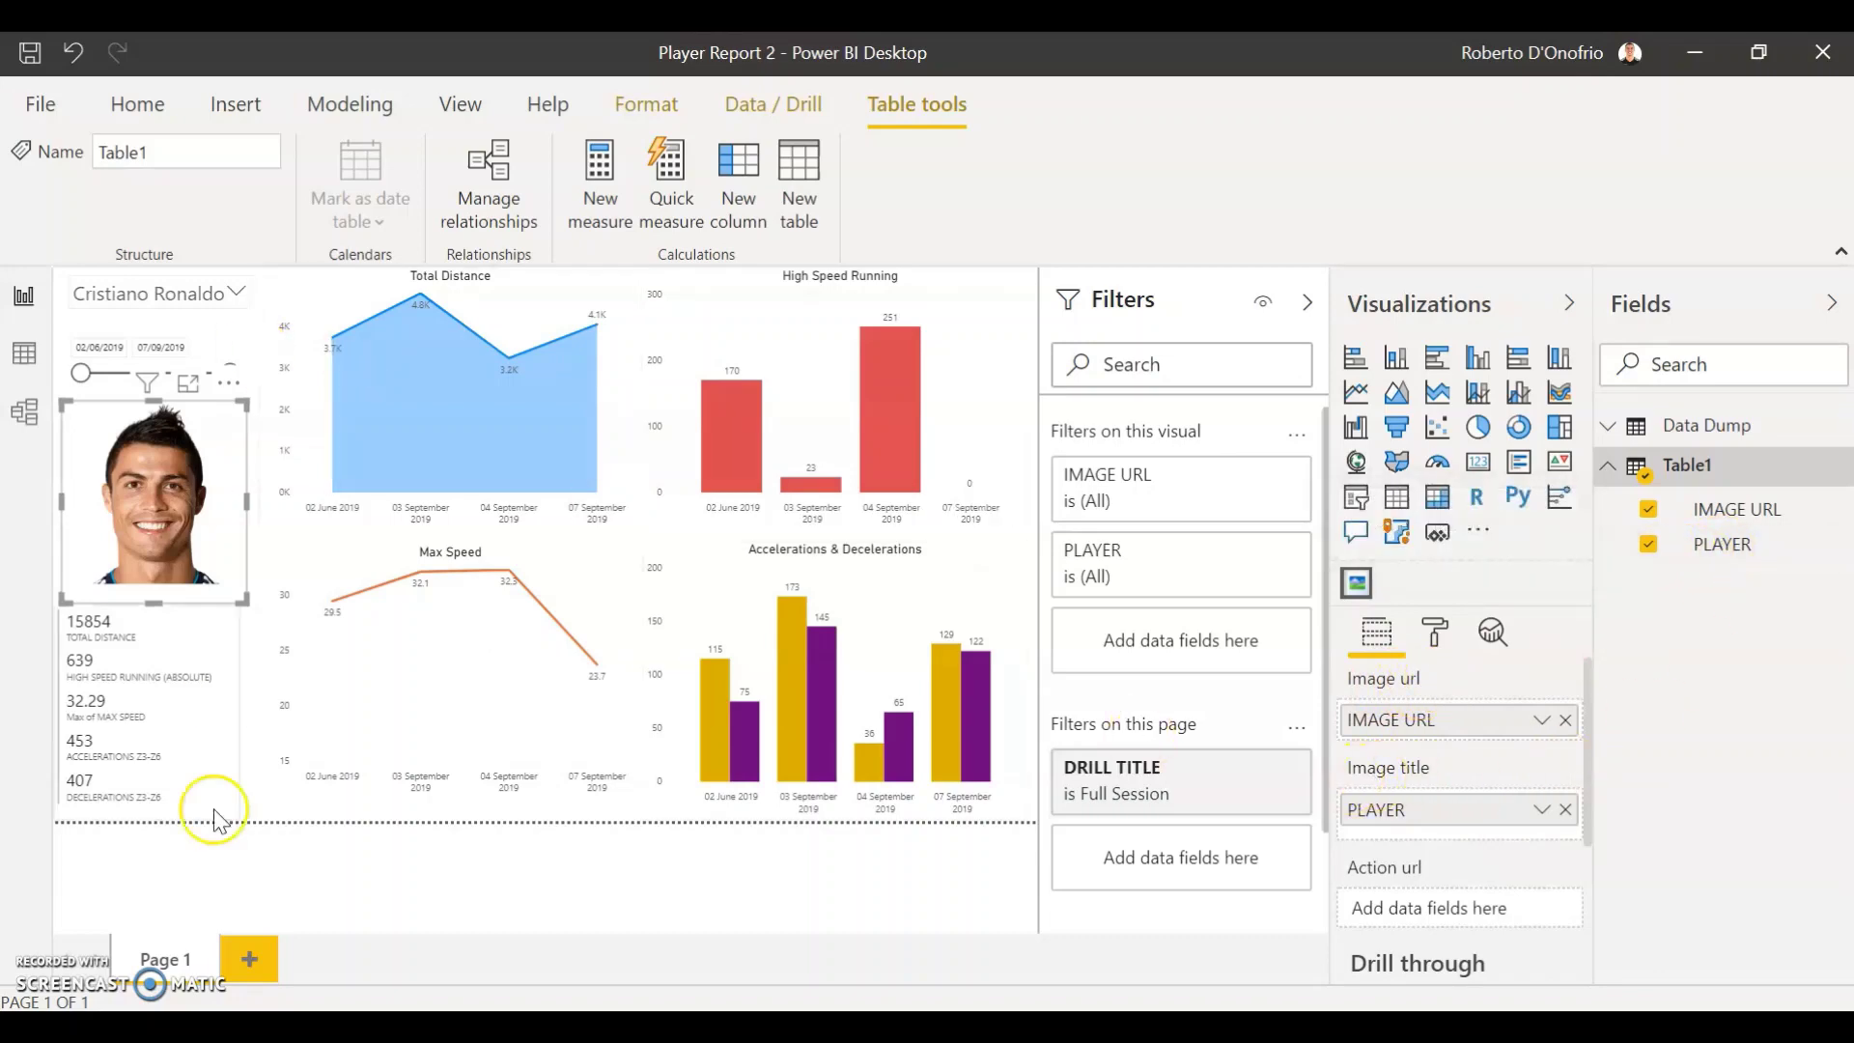
pyautogui.click(189, 890)
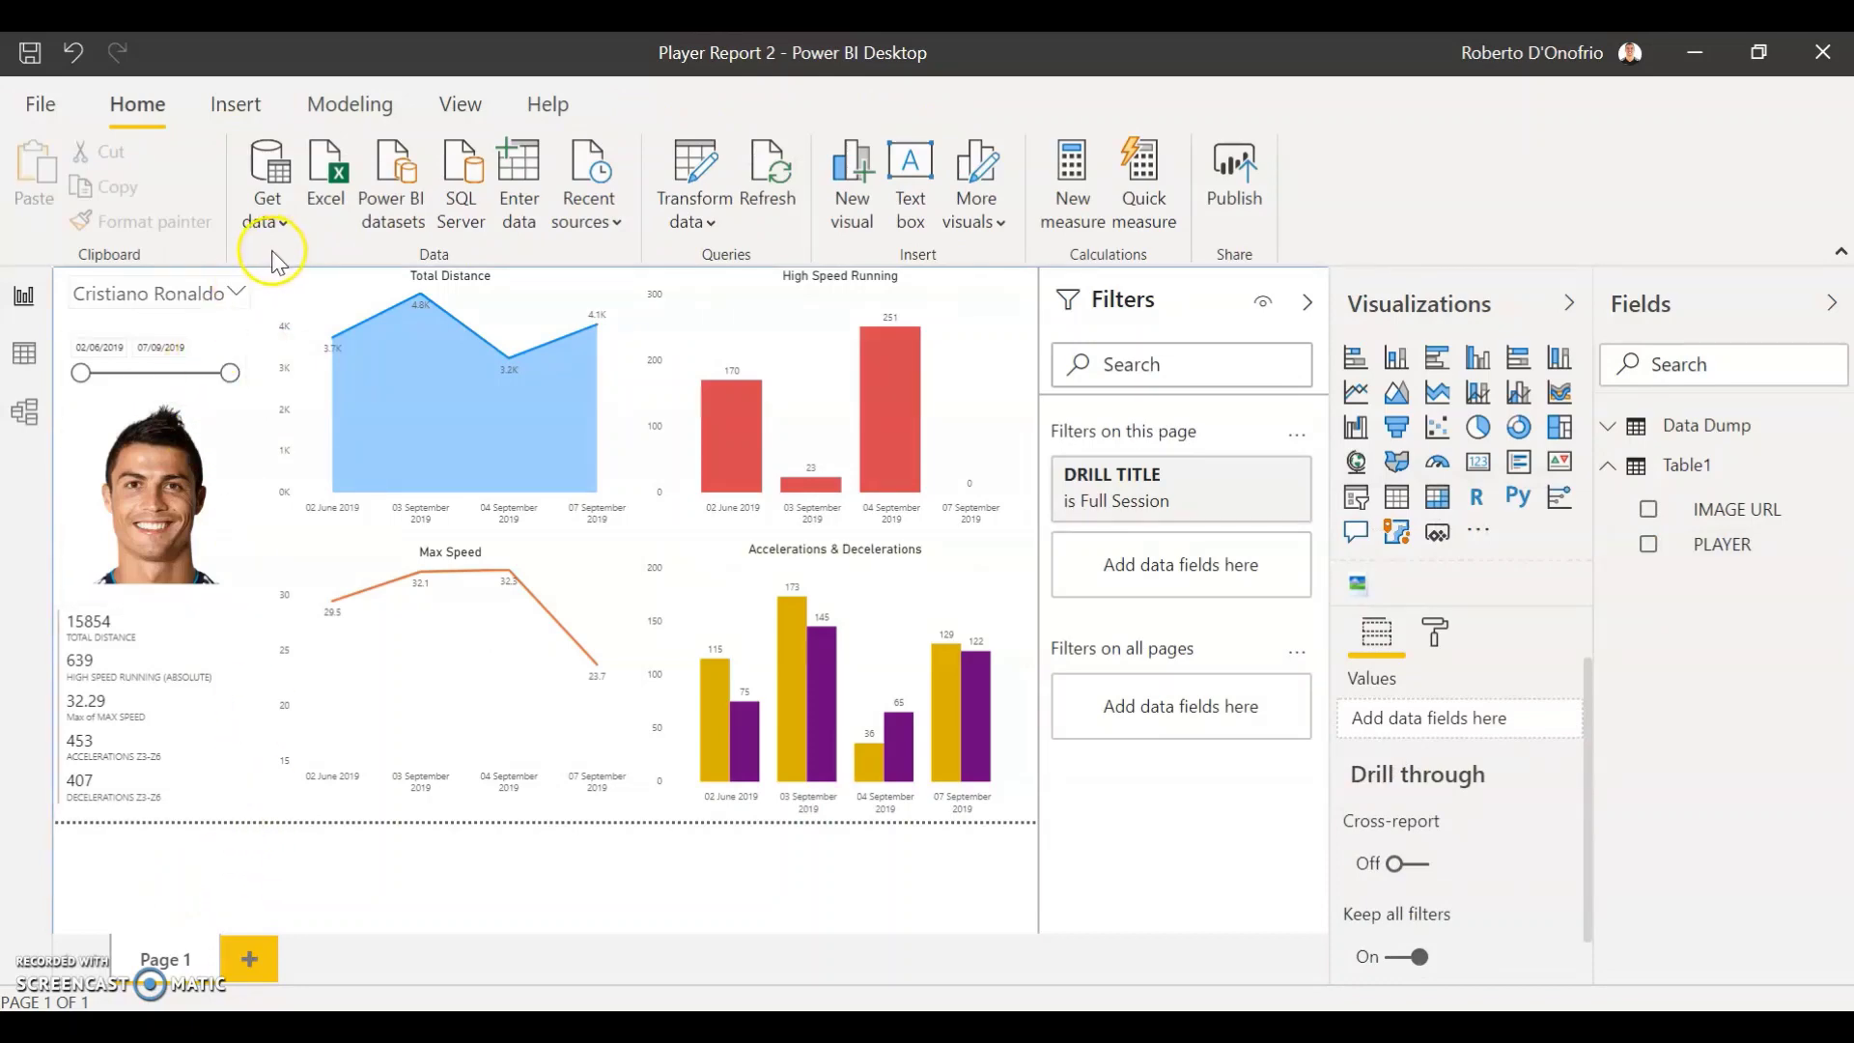
# - Pick Lionel Messi, then Mohamed Salah, in the player slicer to check the photo updates
pyautogui.click(238, 299)
pyautogui.click(131, 353)
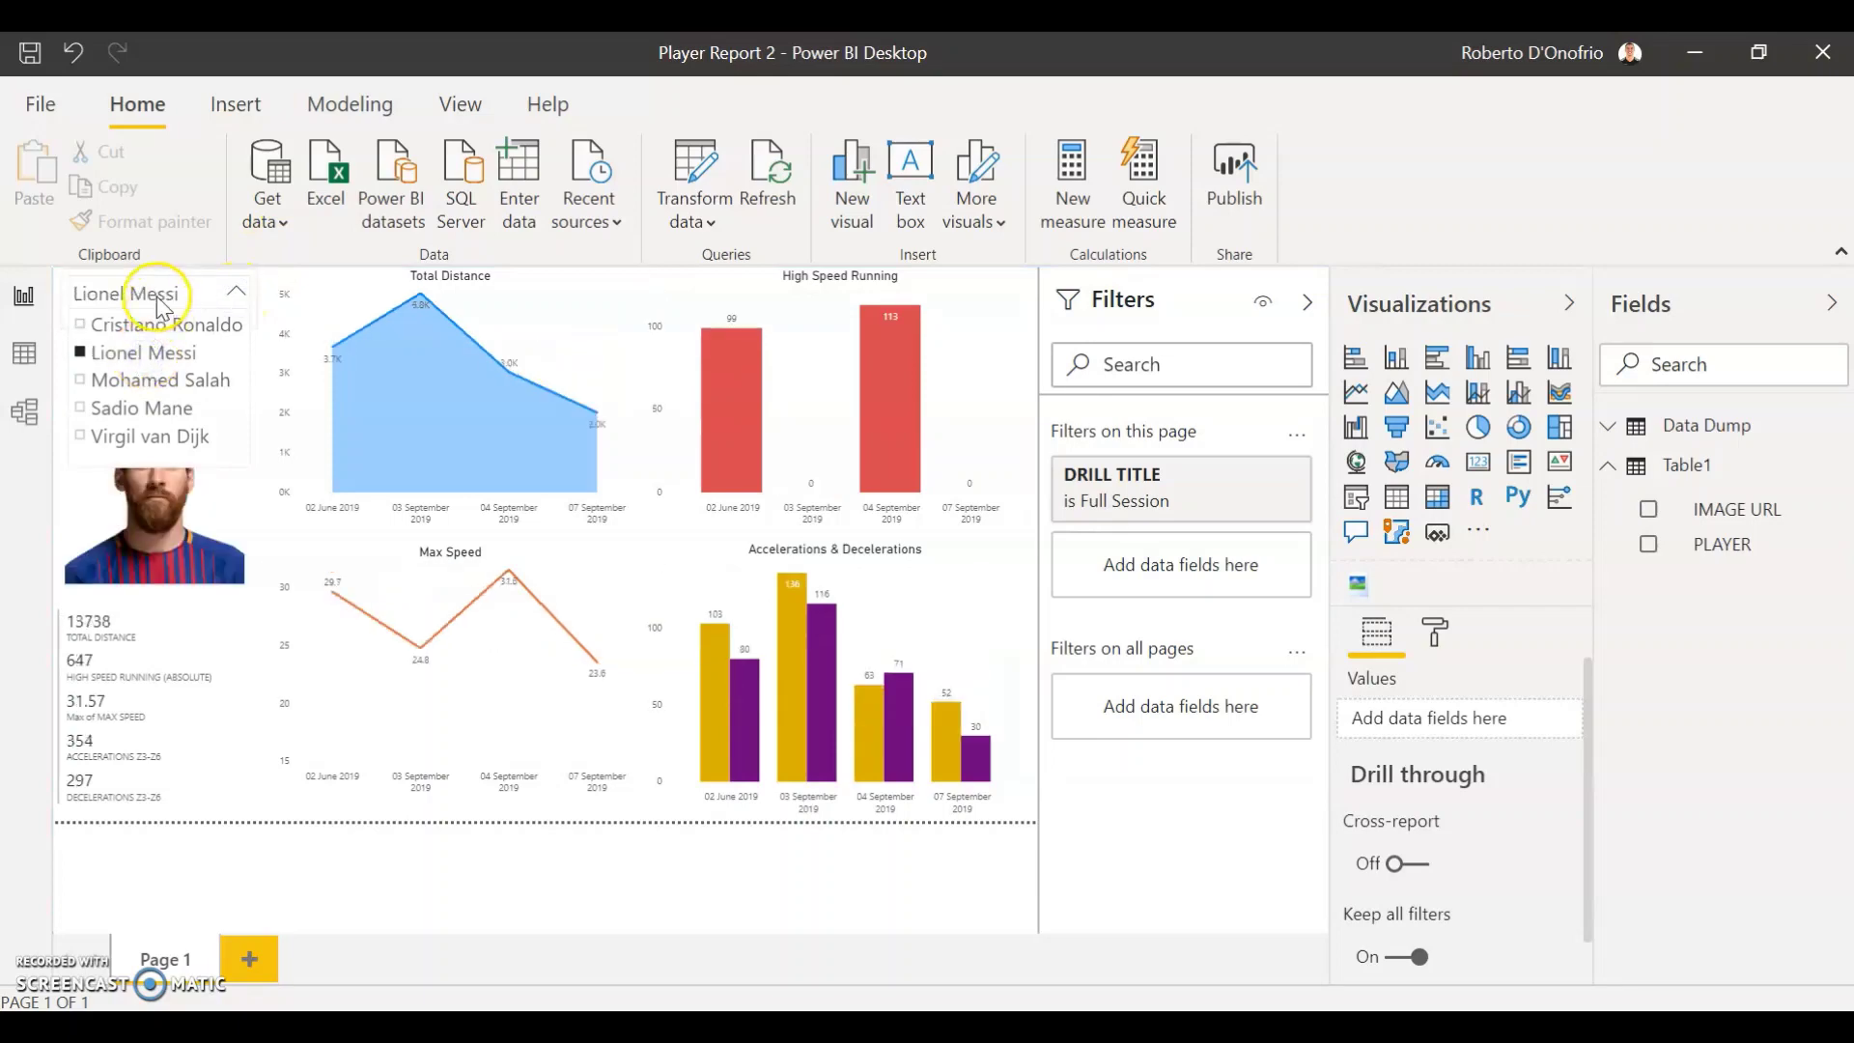
pyautogui.click(157, 299)
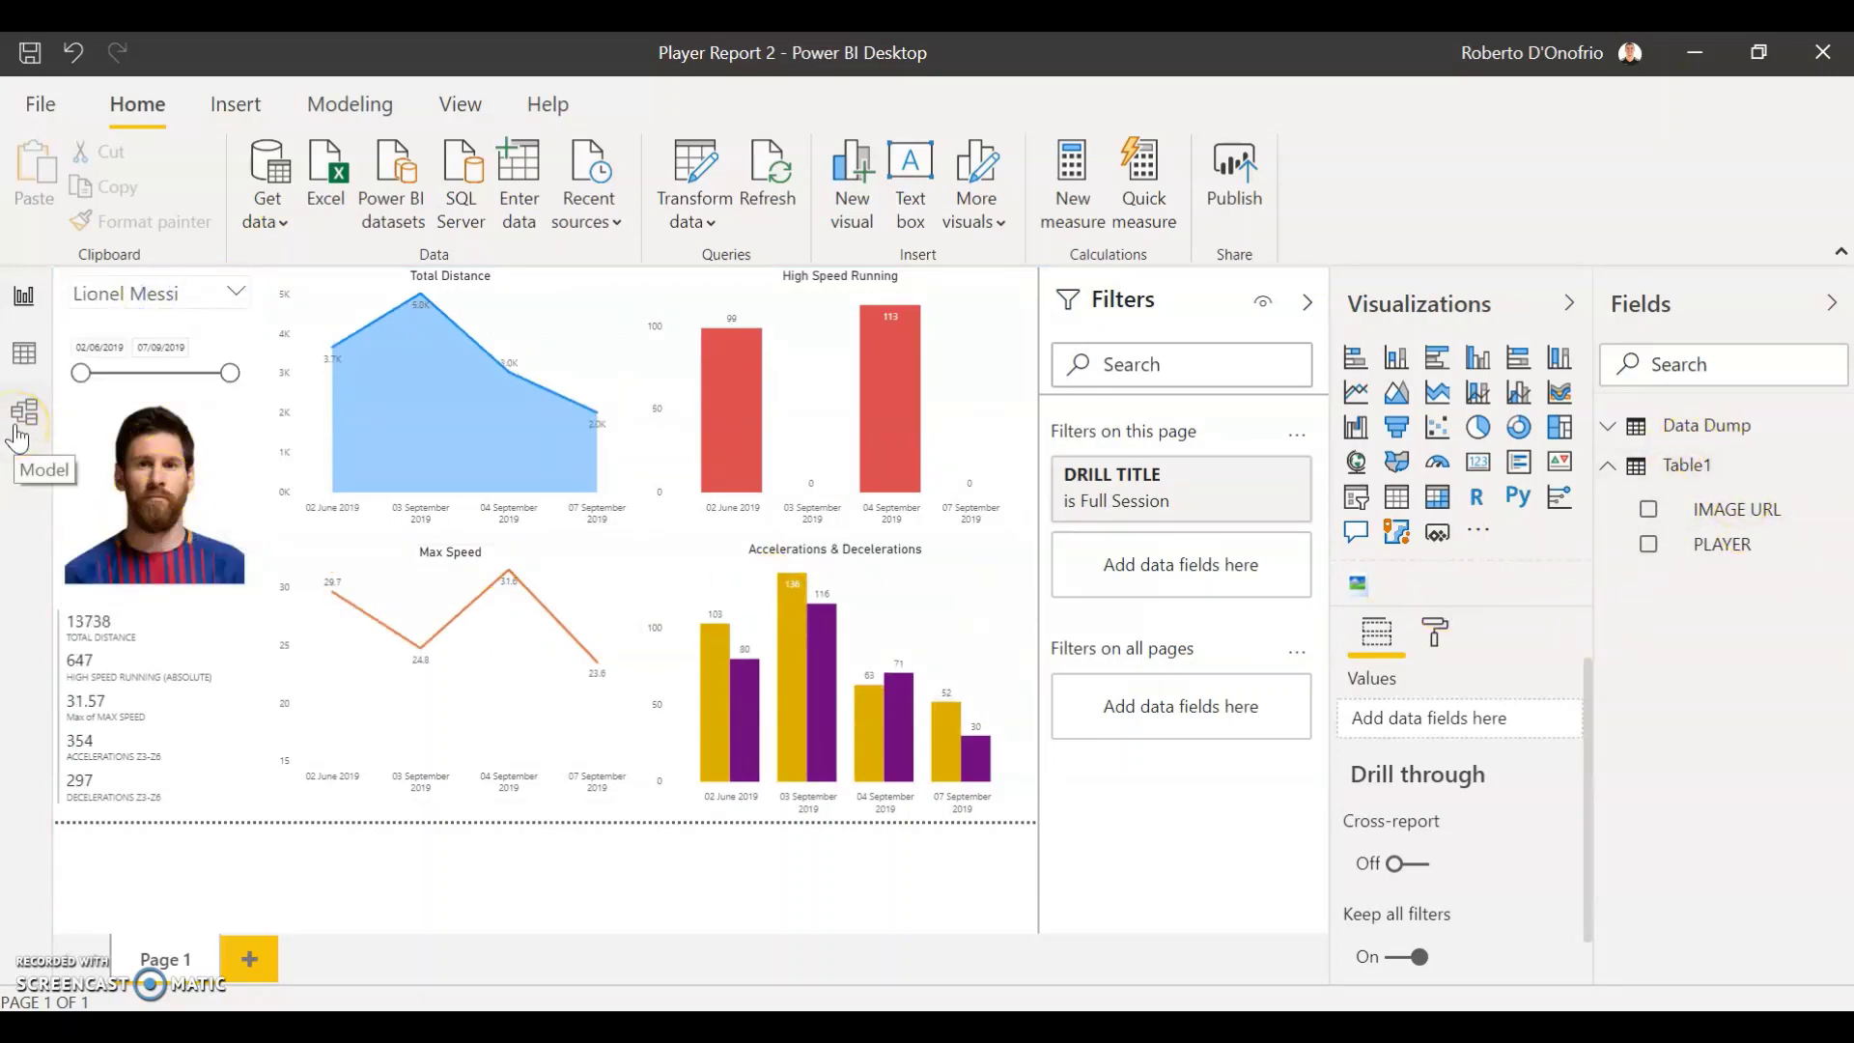
pyautogui.click(110, 300)
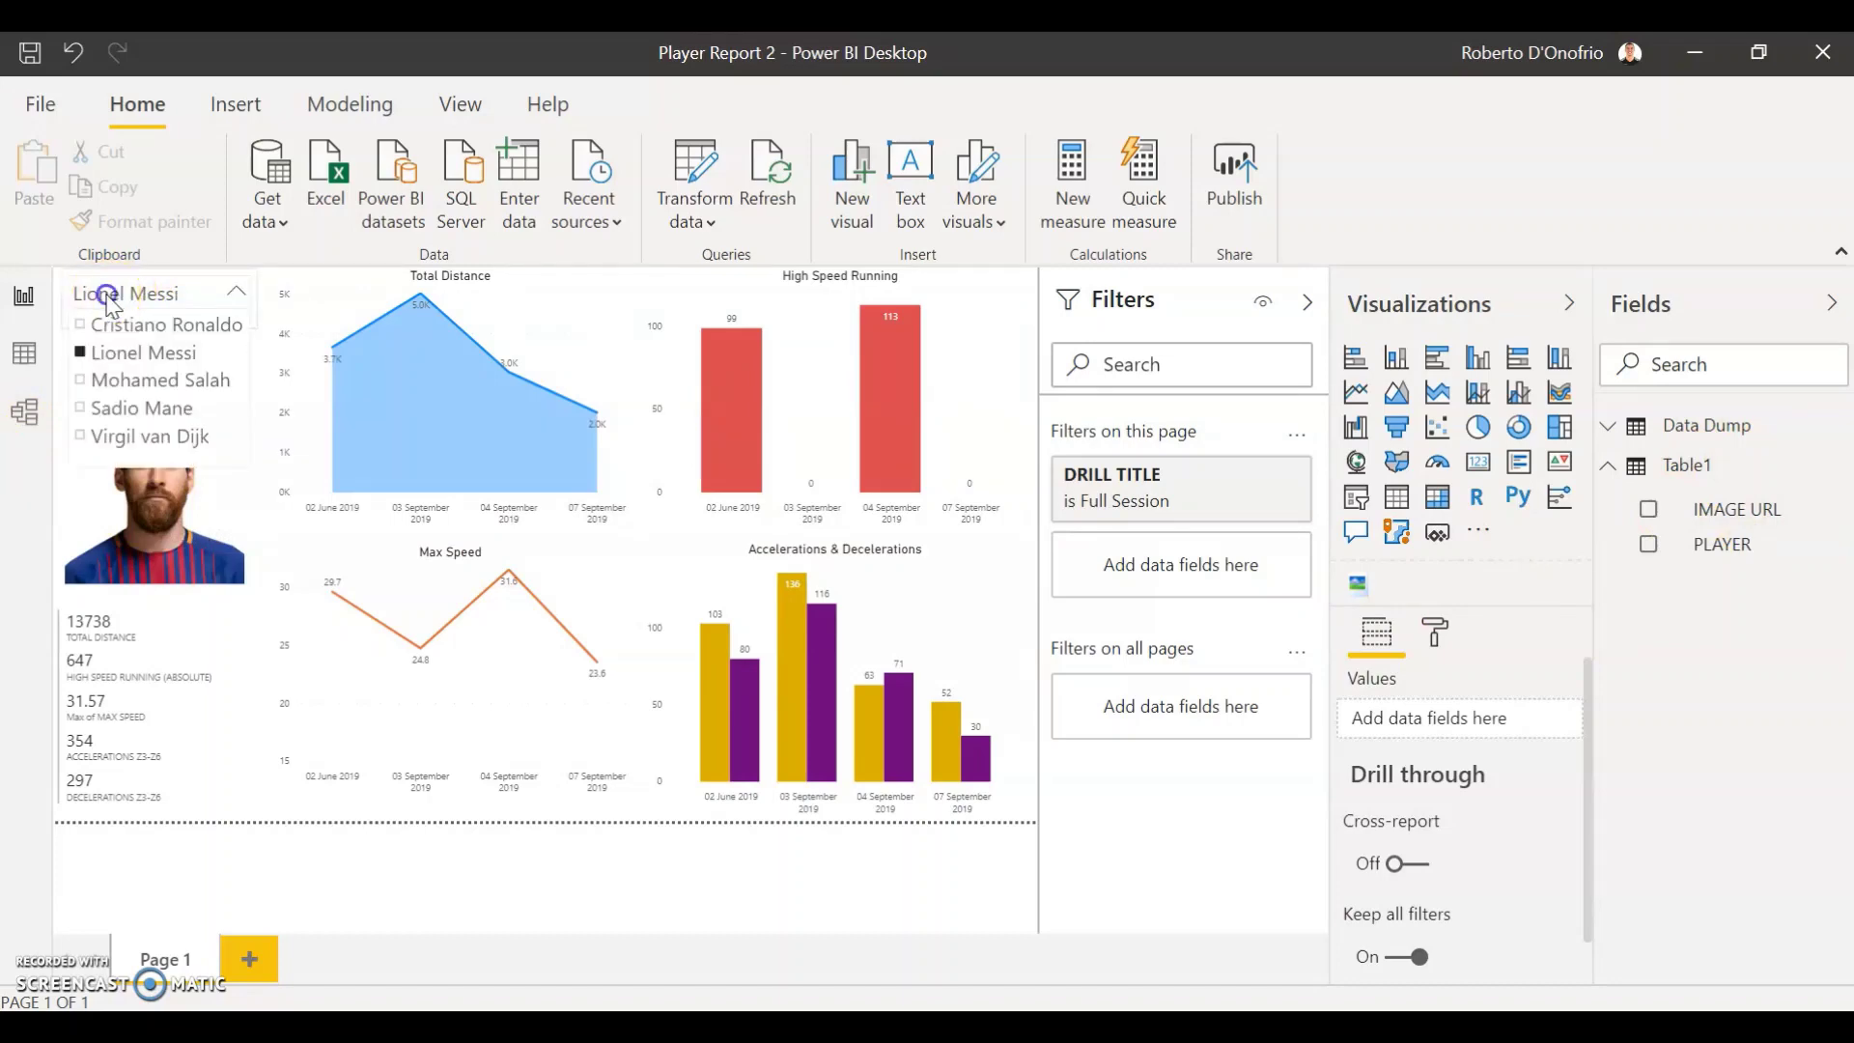
pyautogui.click(116, 381)
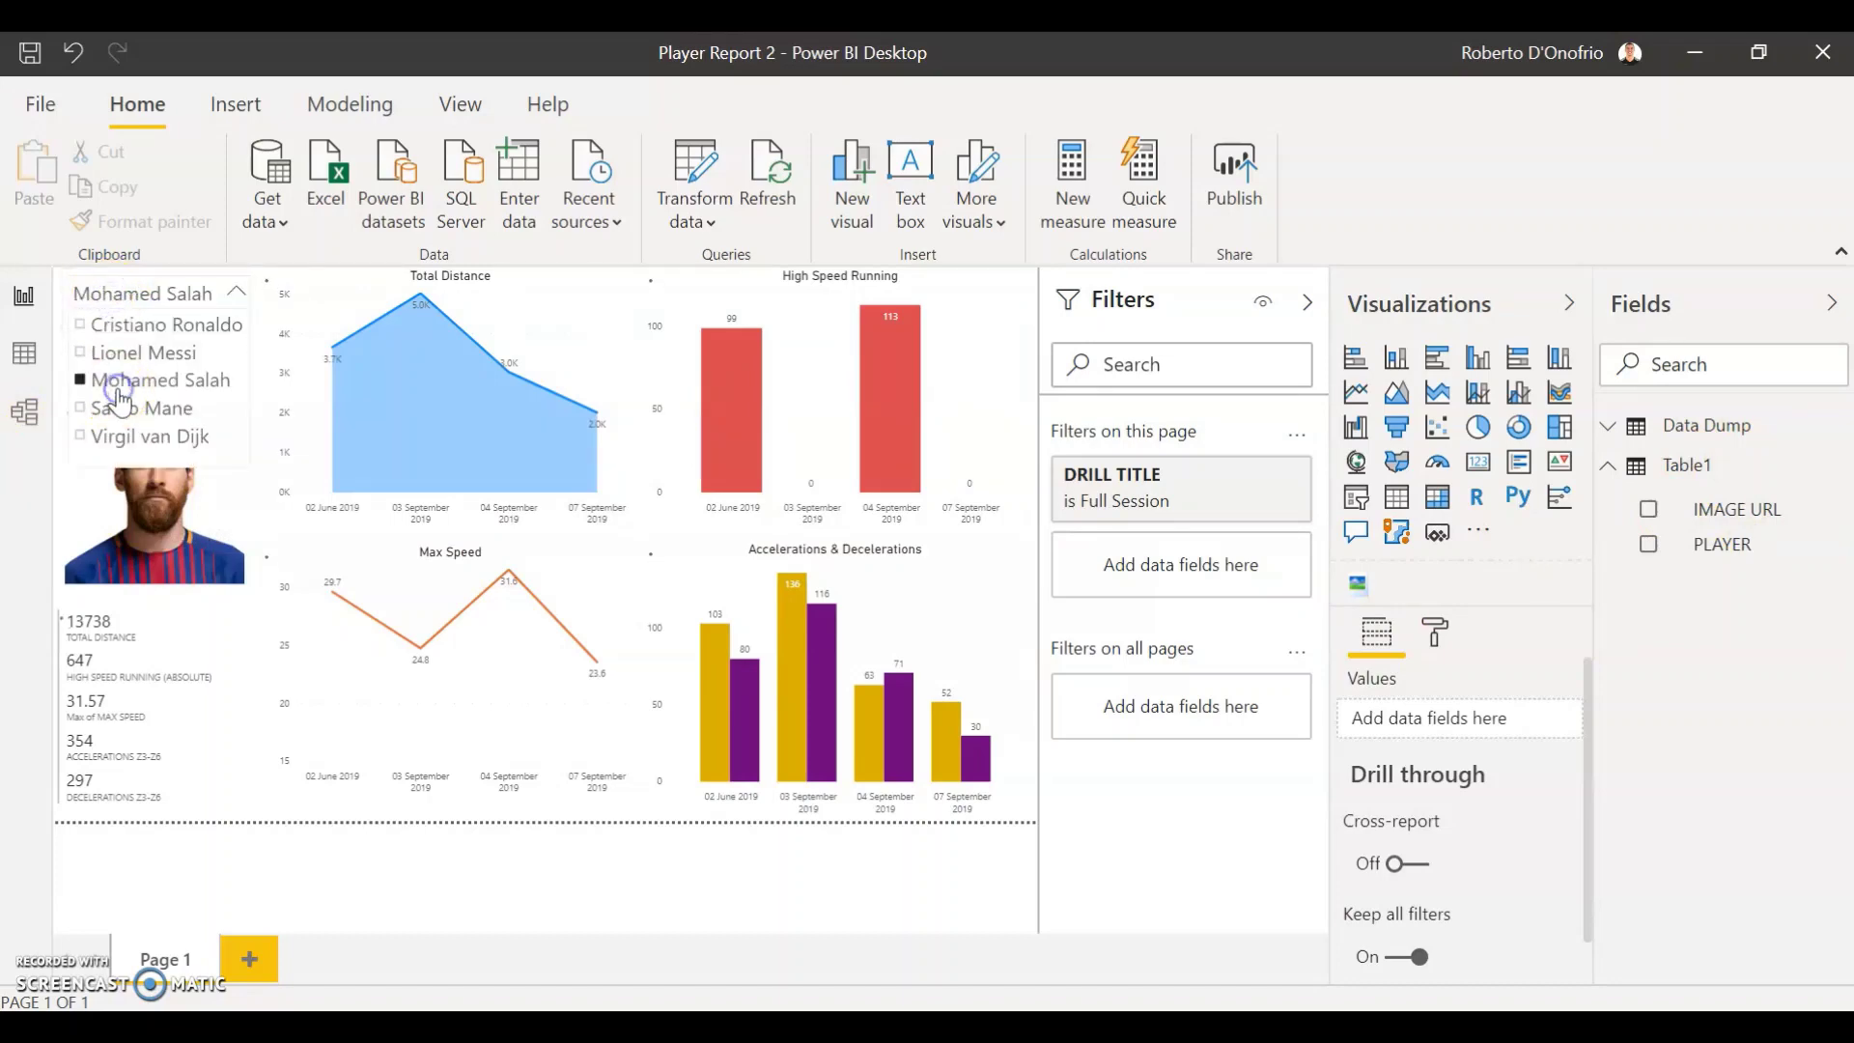
pyautogui.click(121, 297)
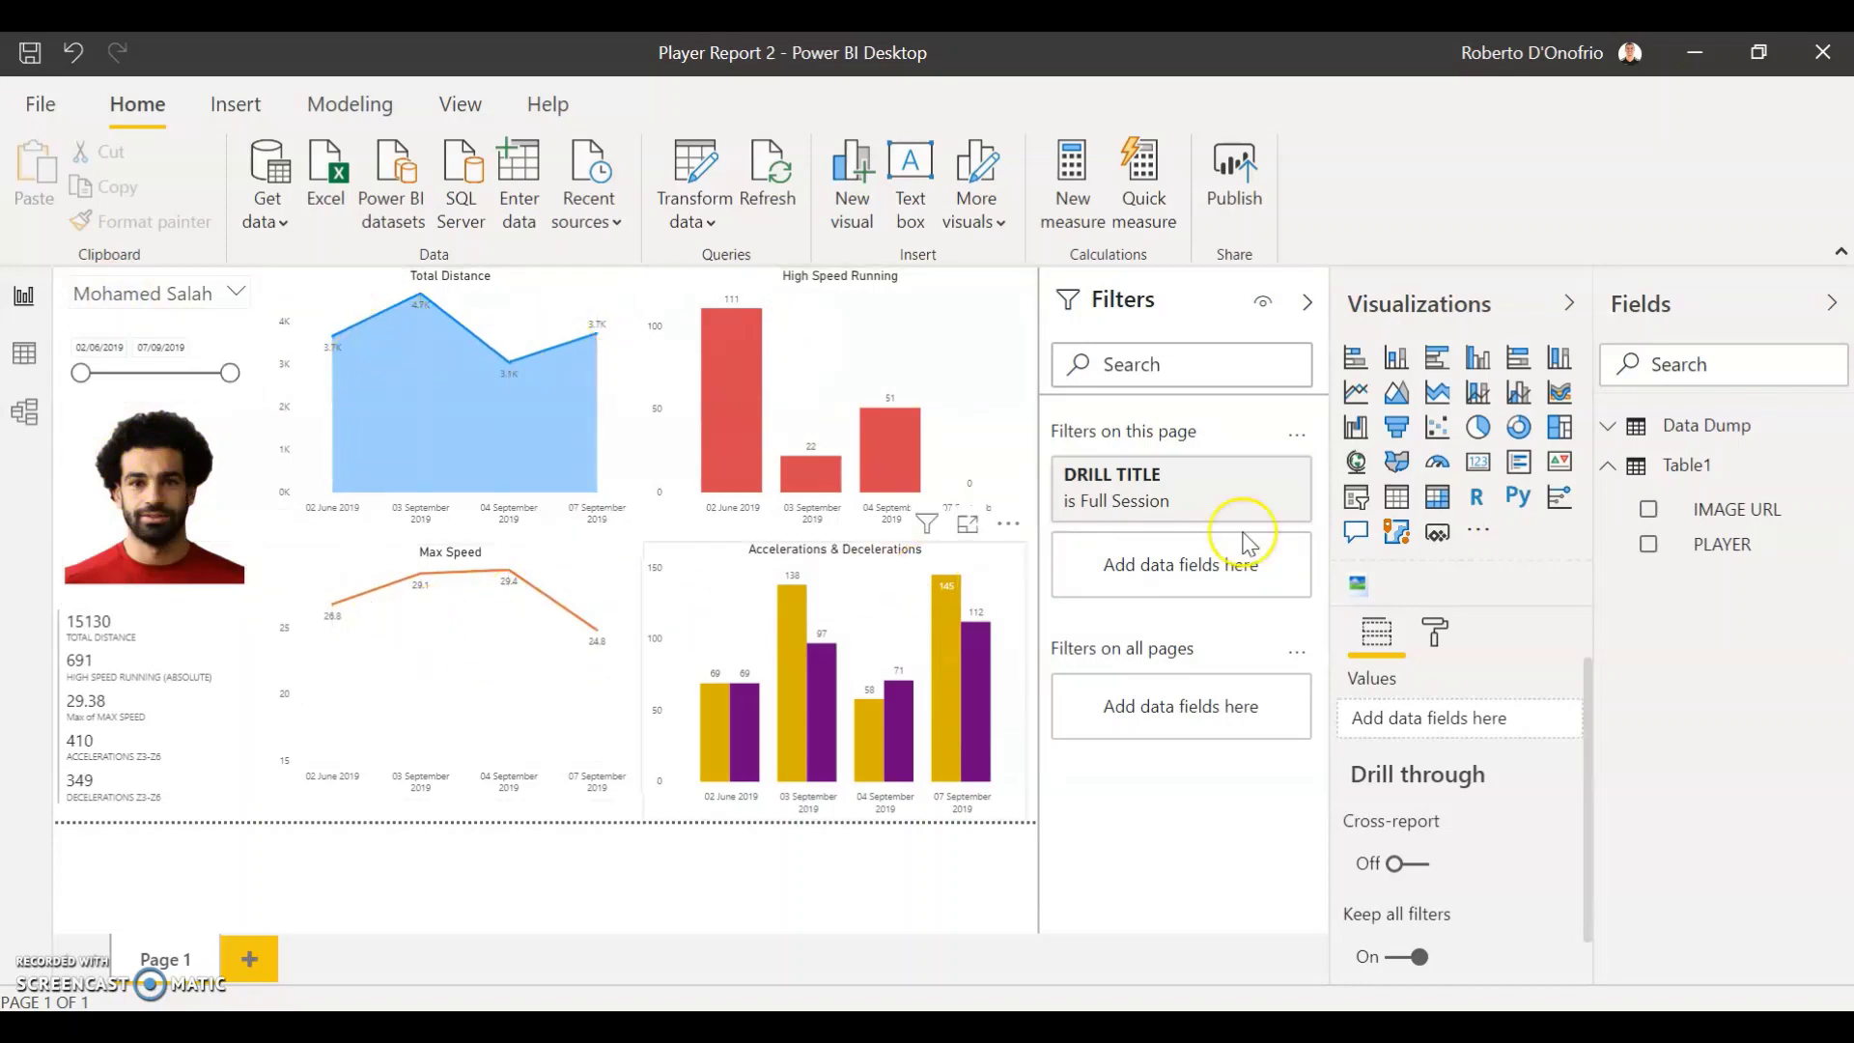
# - Switch the player slicer to Sadio Mane and clear the canvas selection
pyautogui.click(1607, 465)
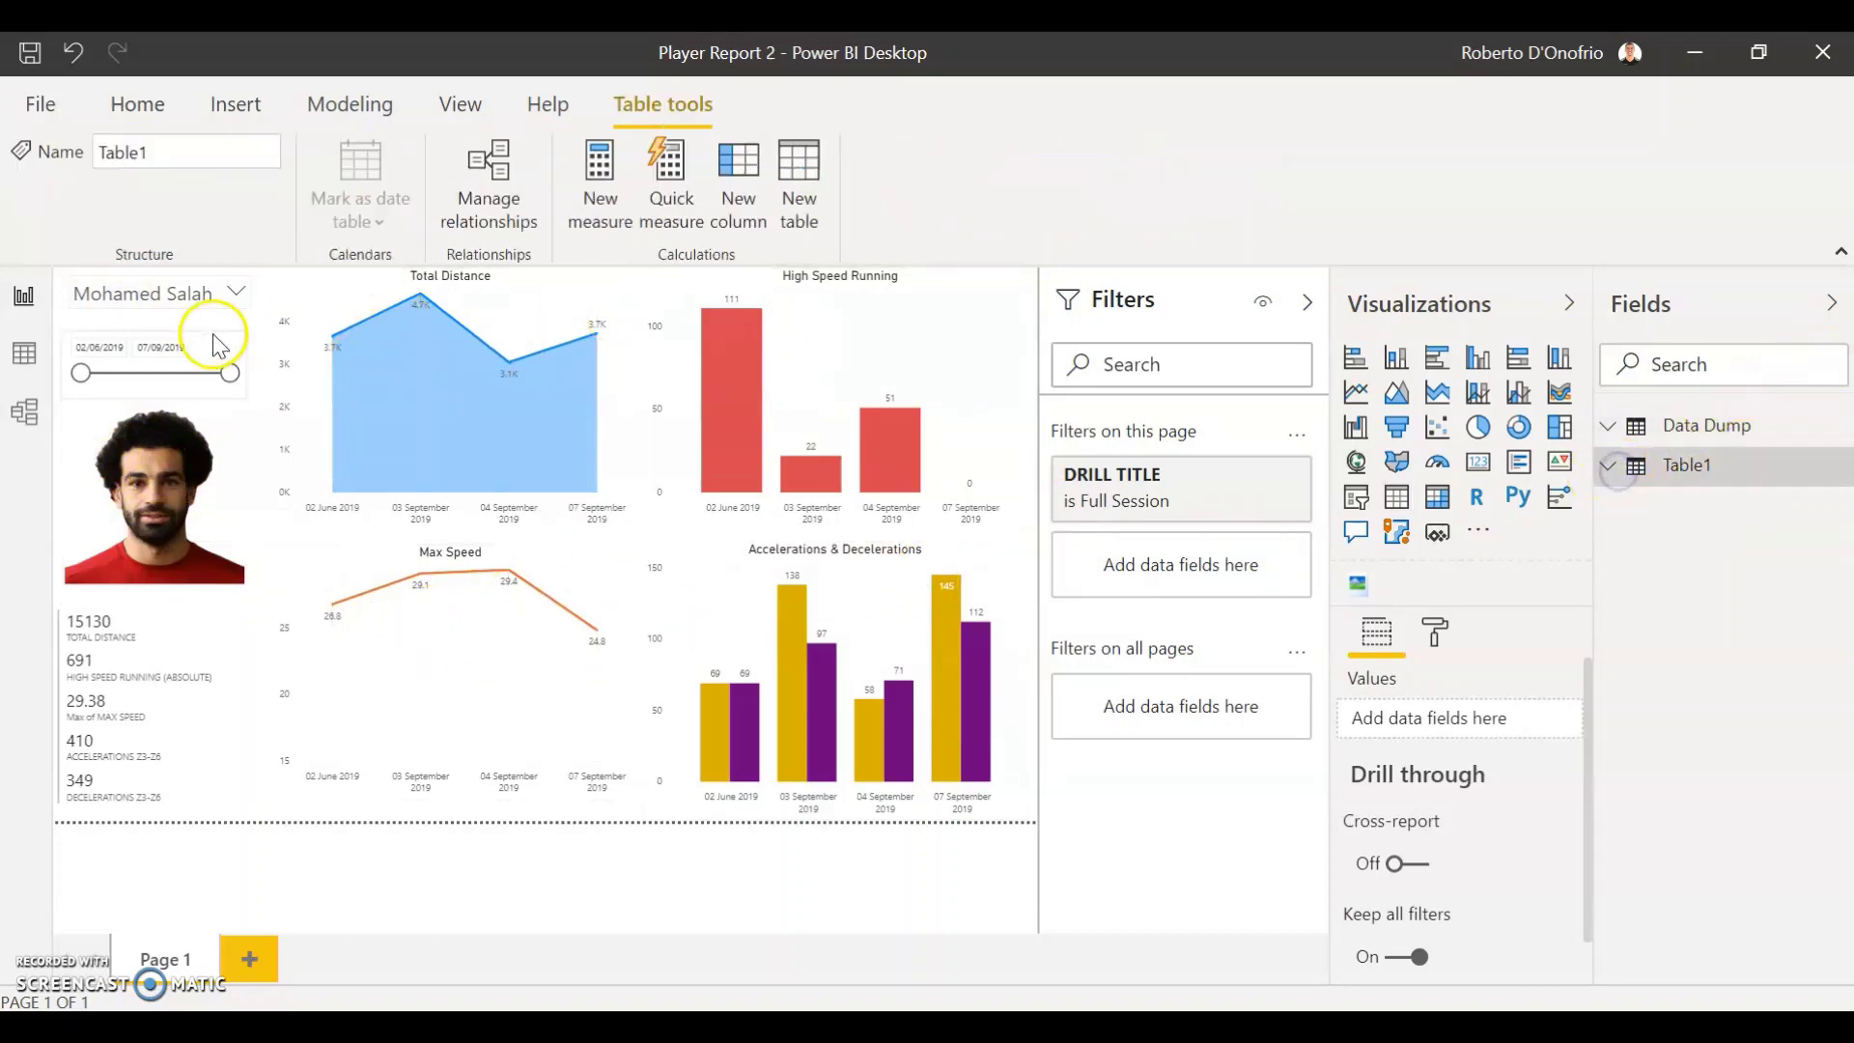
pyautogui.click(126, 295)
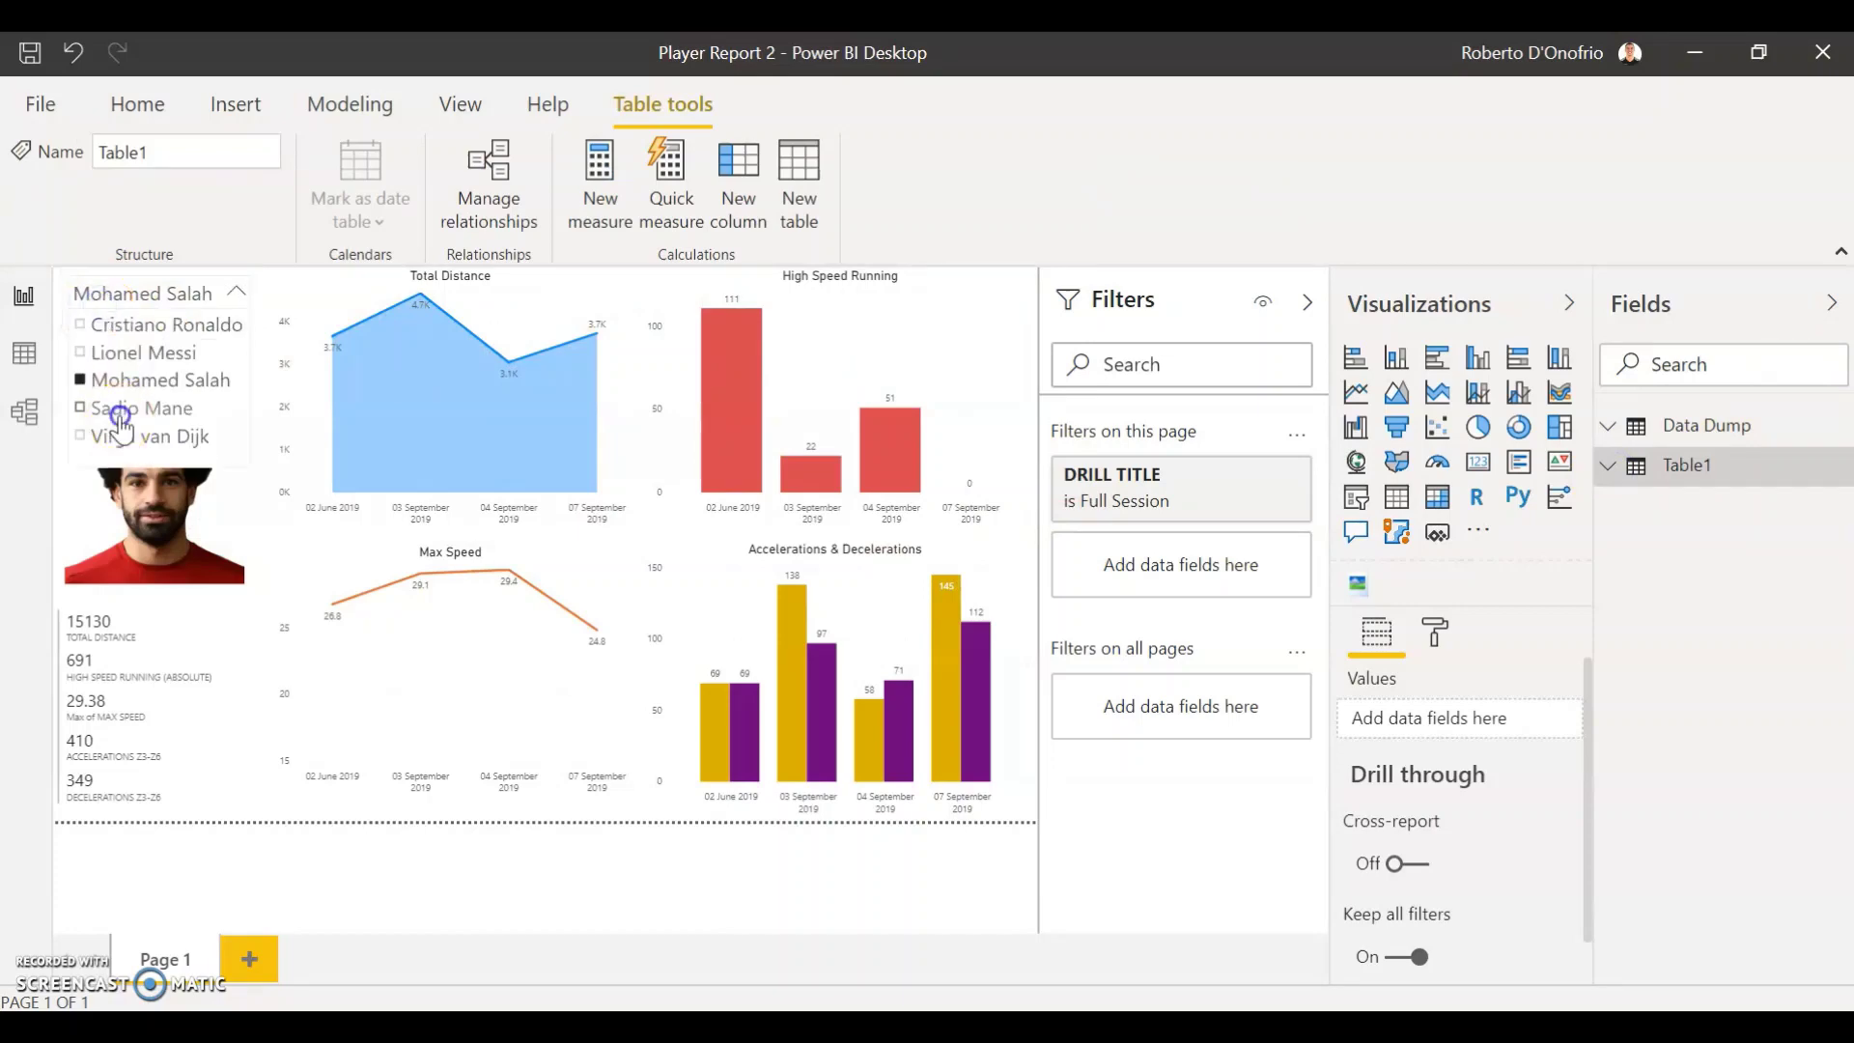
pyautogui.click(121, 409)
pyautogui.click(114, 293)
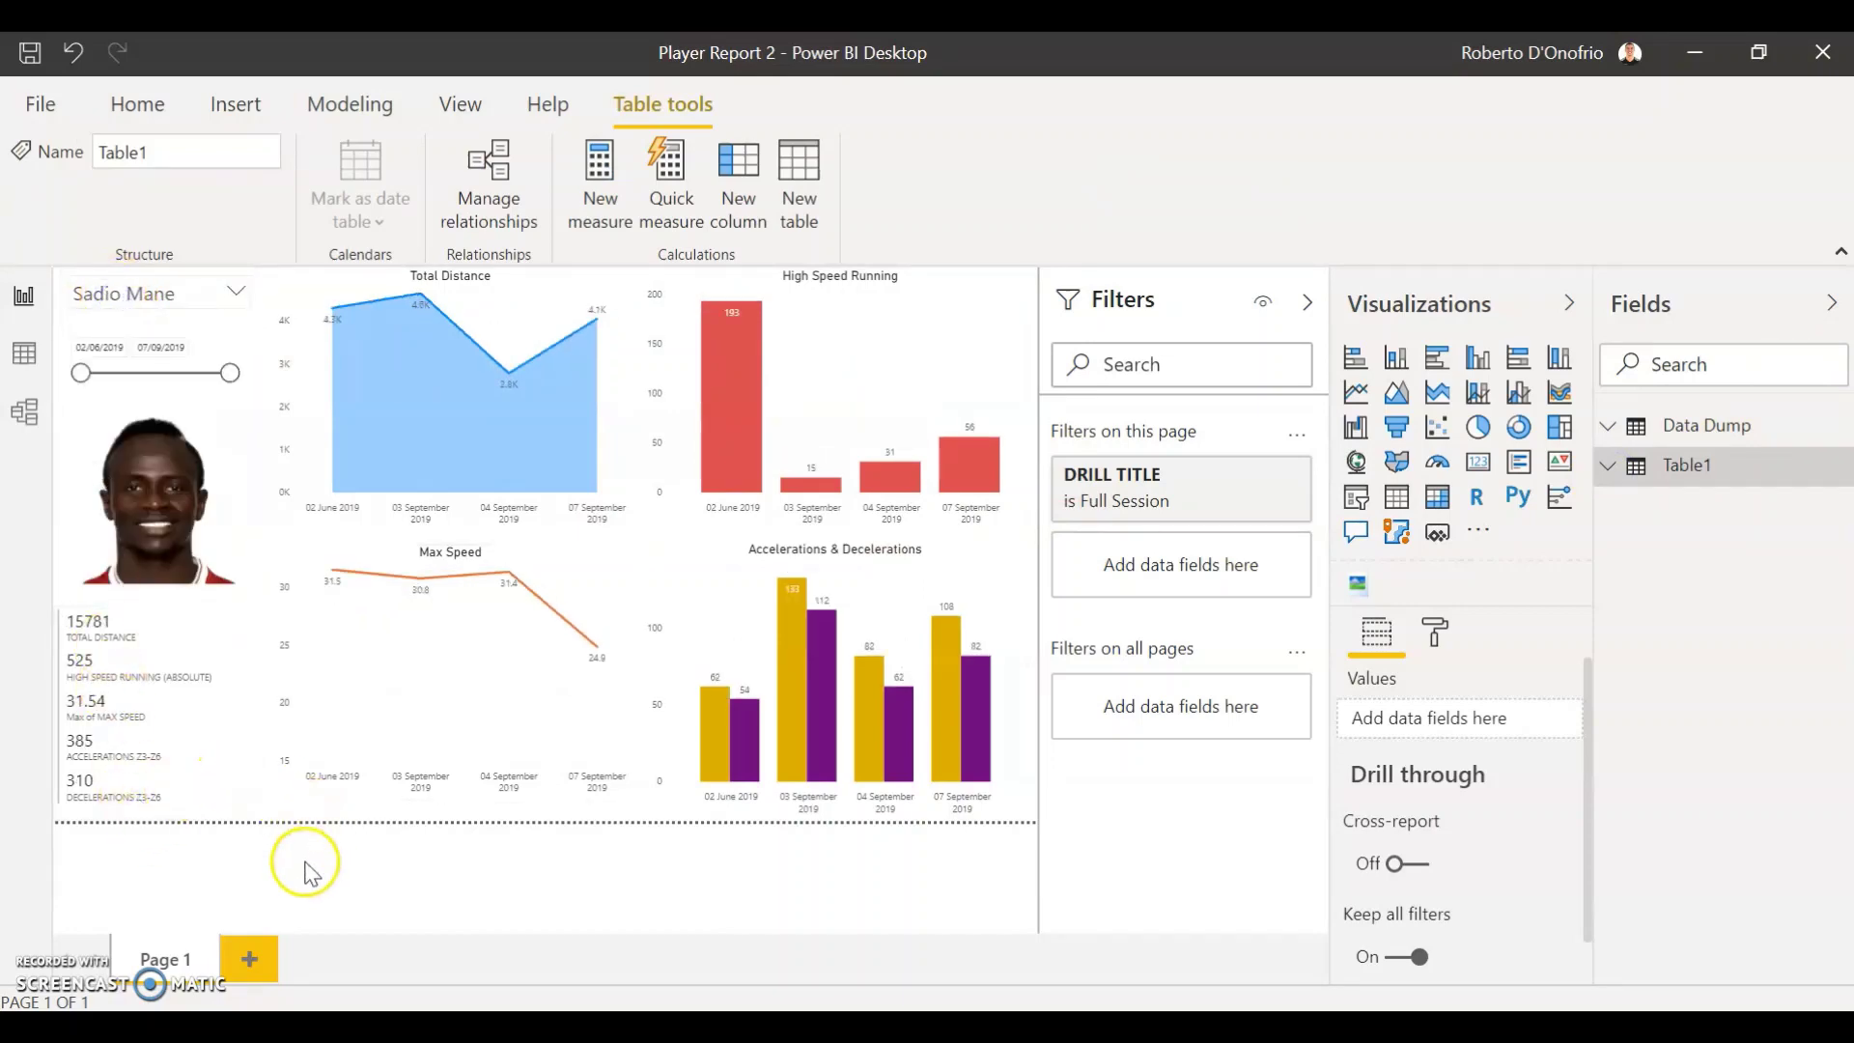
pyautogui.click(406, 874)
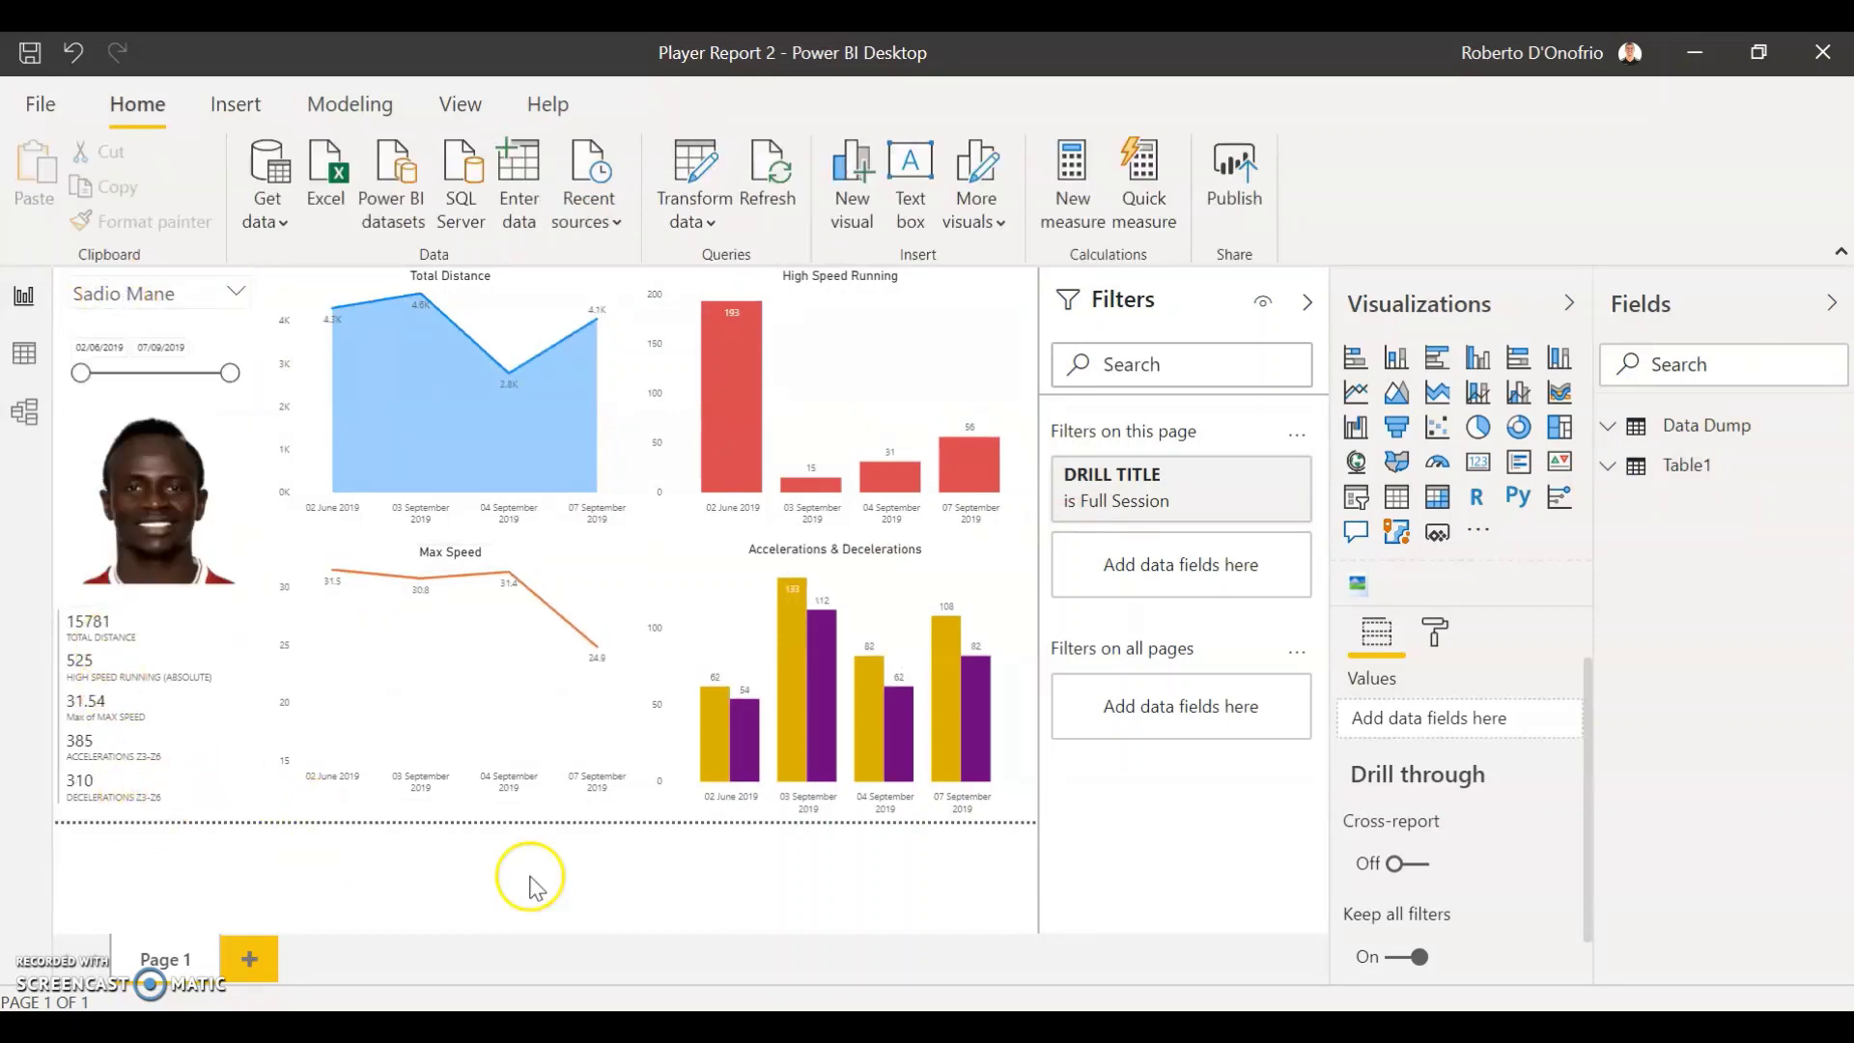
pyautogui.click(449, 893)
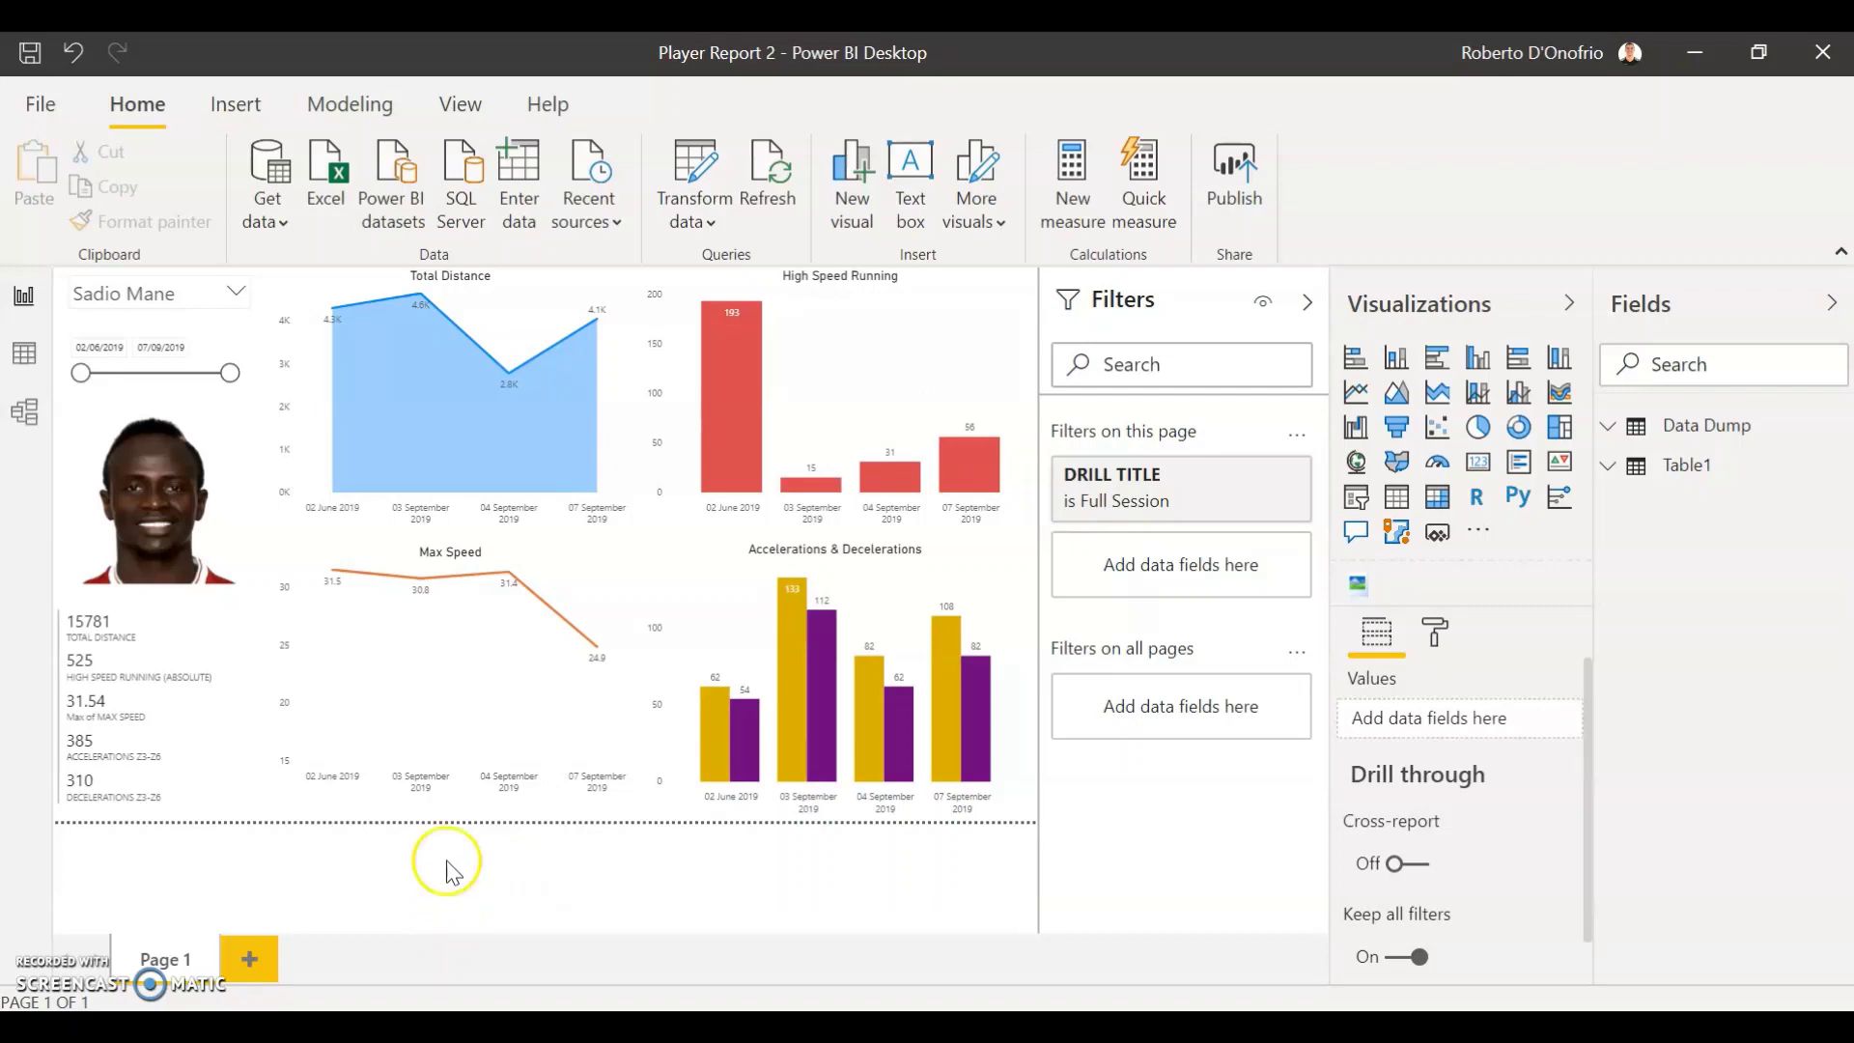